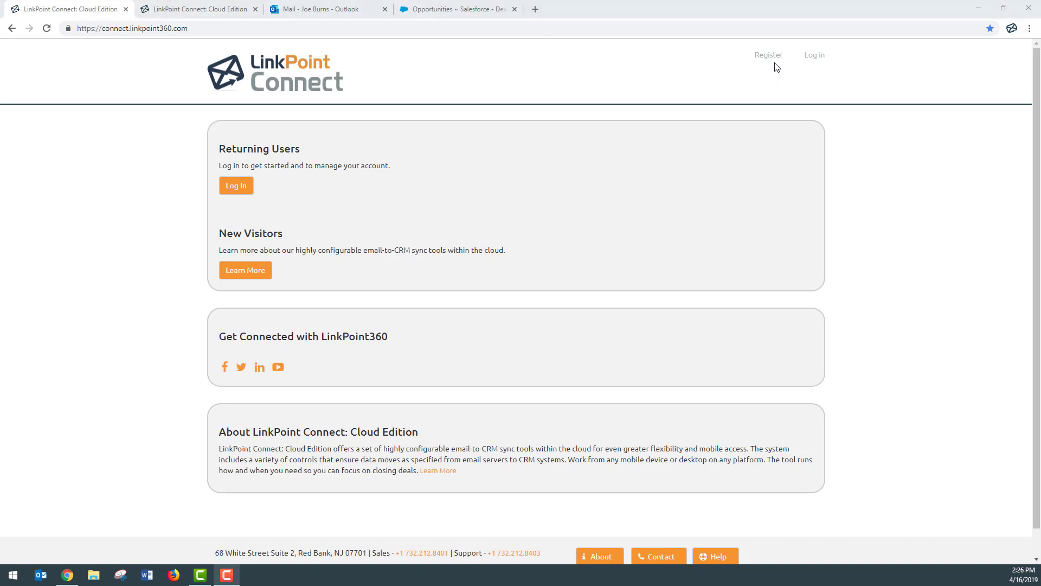
Accept the terms, submit the prefilled LinkPoint Connect sign-up form, and go to the Outlook mailbox.
{"action": "left_click", "coordinate": [179, 9]}
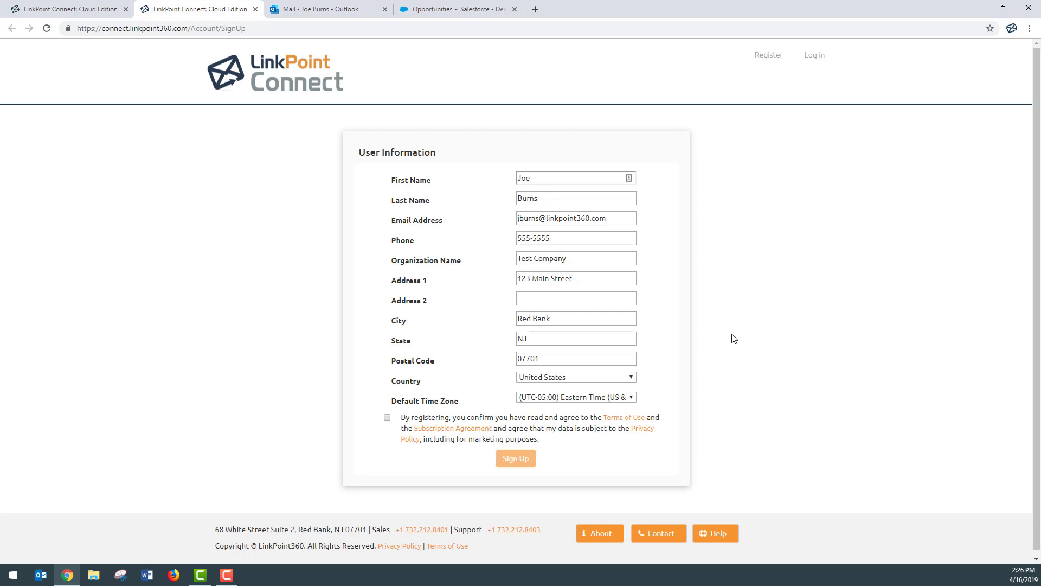
{"action": "left_click", "coordinate": [387, 418]}
{"action": "left_click", "coordinate": [516, 462]}
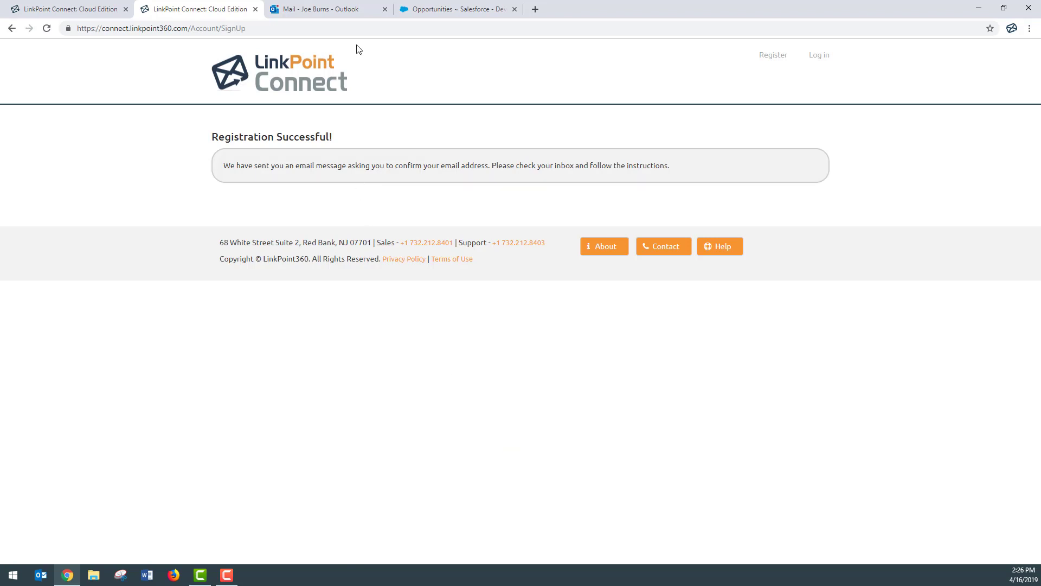
{"action": "left_click", "coordinate": [357, 11]}
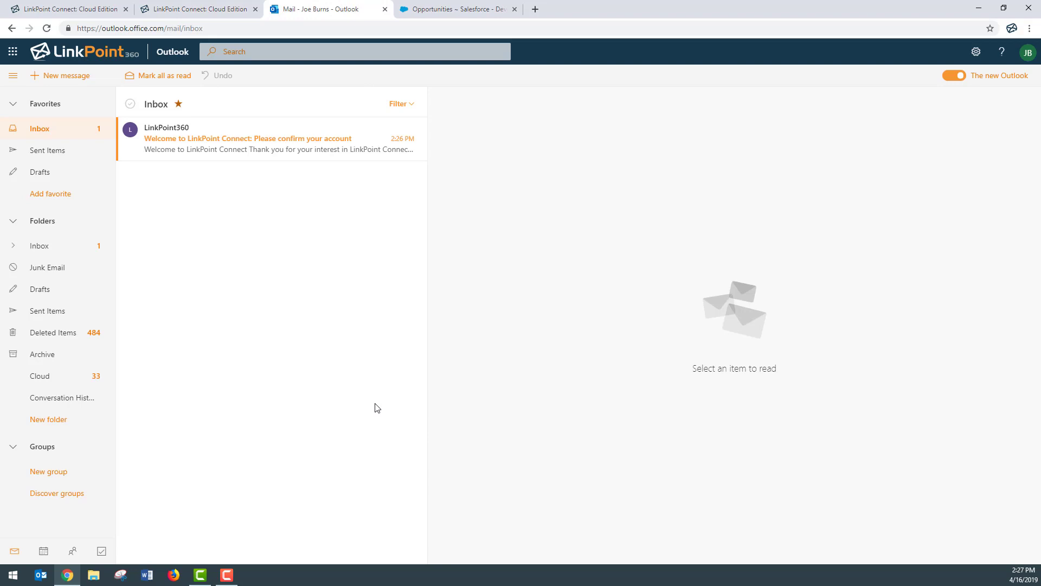
Open the LinkPoint360 confirmation email and follow its 'confirm your account' link.
{"action": "left_click", "coordinate": [228, 152]}
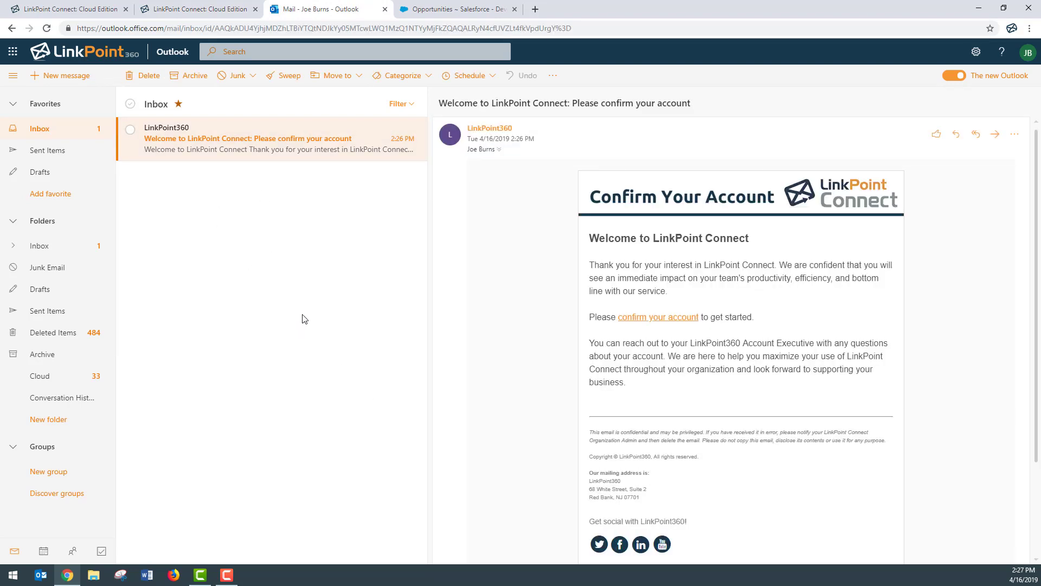
{"action": "left_click", "coordinate": [689, 320]}
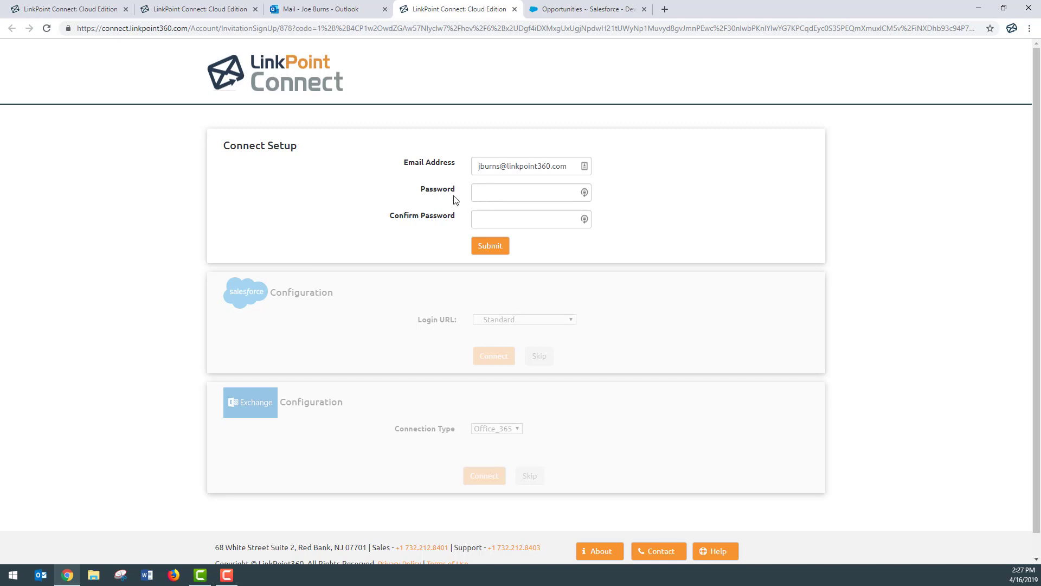
Enter and confirm the new account password, then submit it.
{"action": "left_click", "coordinate": [506, 194]}
{"action": "type", "text": "••••••••••"}
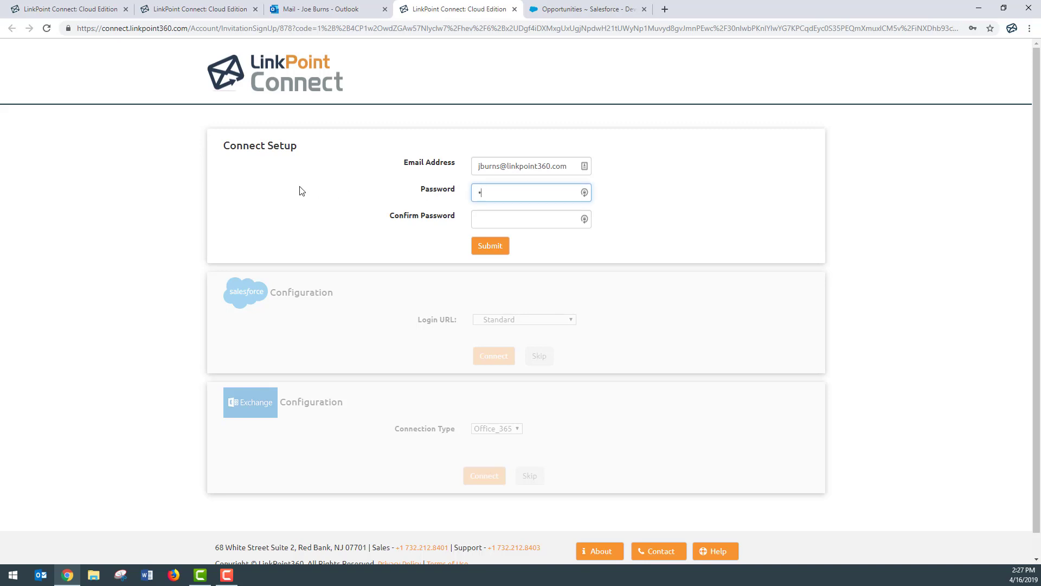
{"action": "key", "text": "Tab"}
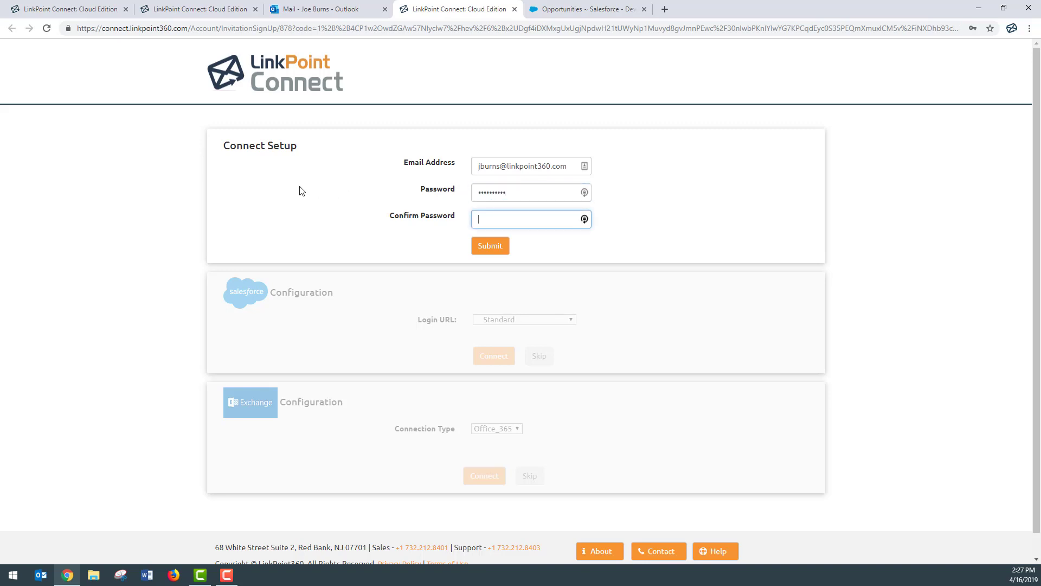
{"action": "type", "text": "••••••••••"}
{"action": "left_click", "coordinate": [491, 247]}
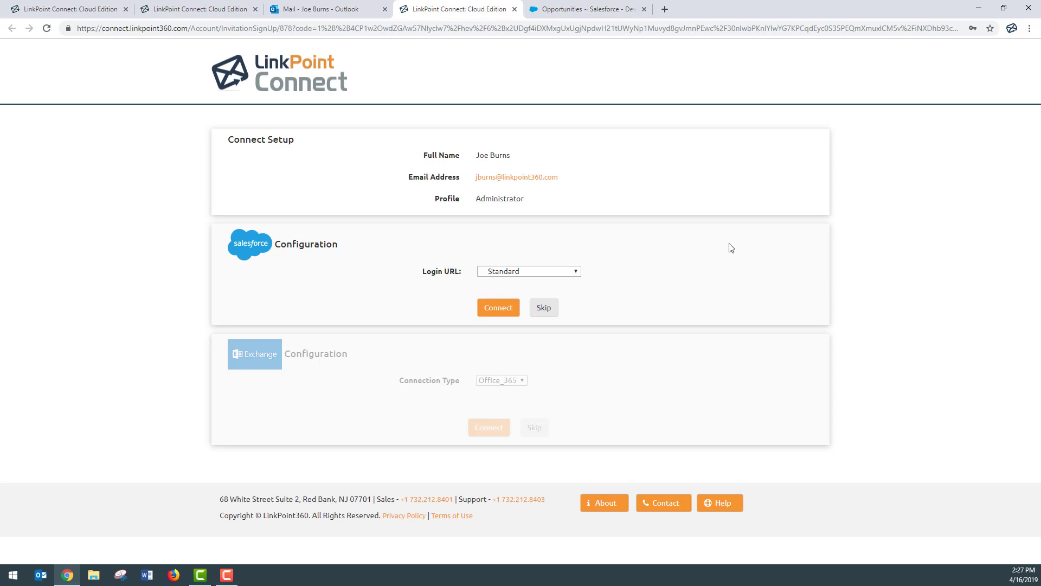
Keep the Salesforce Login URL at Standard and connect to Salesforce.
{"action": "left_click", "coordinate": [579, 274]}
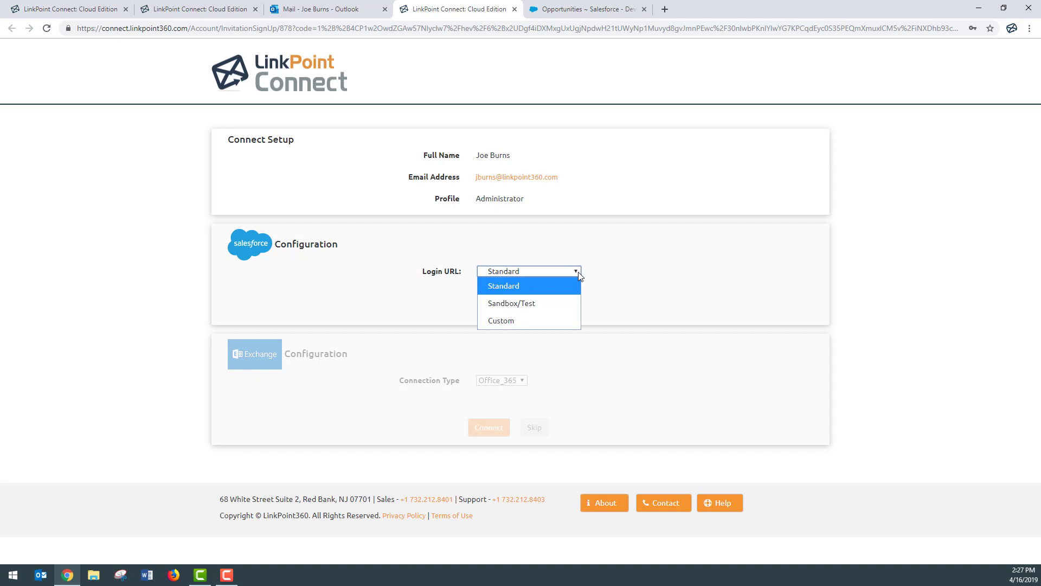
{"action": "left_click", "coordinate": [551, 320]}
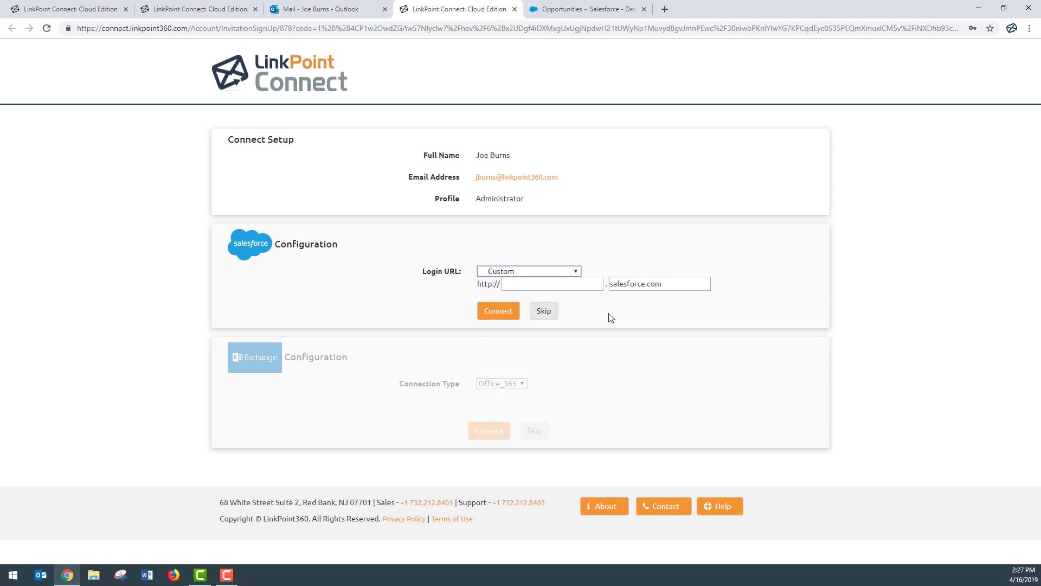
{"action": "left_click", "coordinate": [577, 271]}
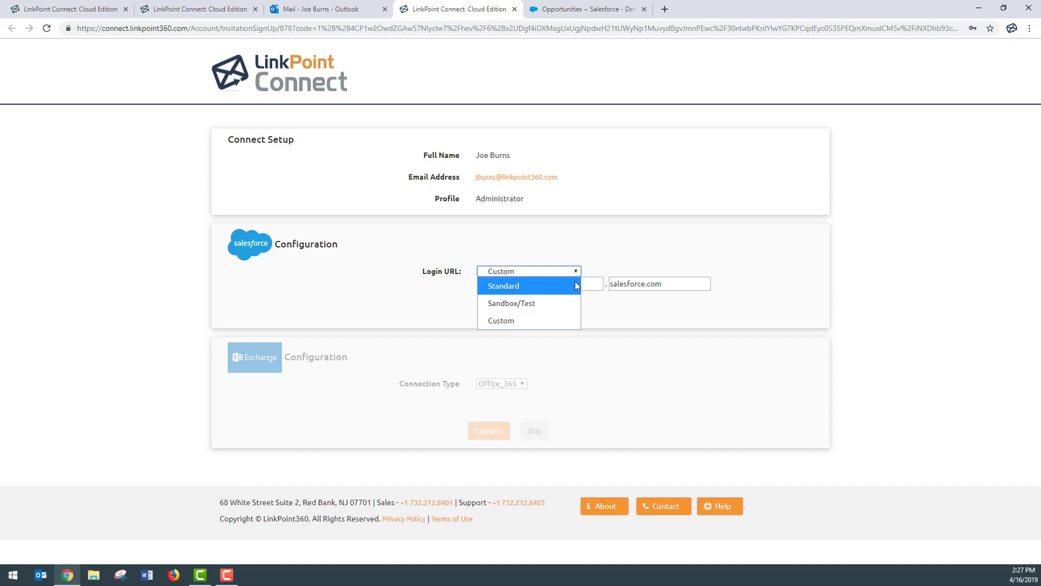
{"action": "left_click", "coordinate": [575, 285]}
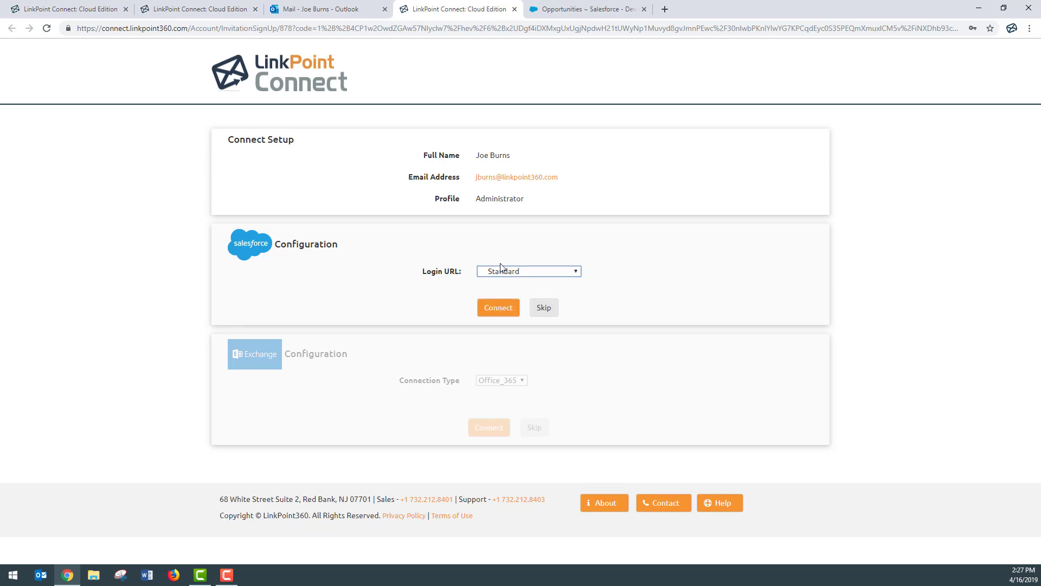
{"action": "left_click", "coordinate": [503, 312]}
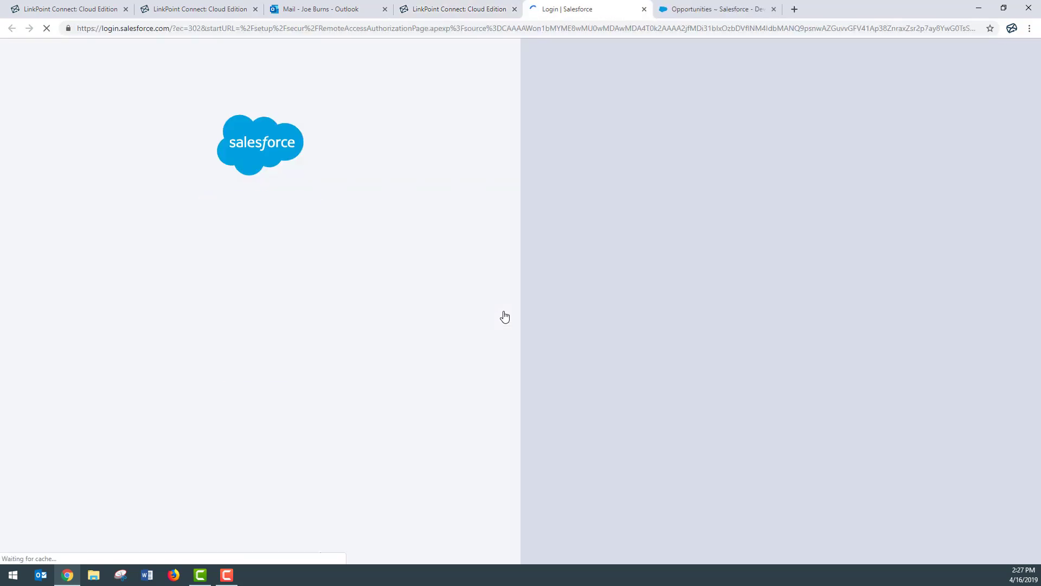
Sign in with the saved Salesforce username and allow LinkPoint360 access.
{"action": "left_click", "coordinate": [245, 251]}
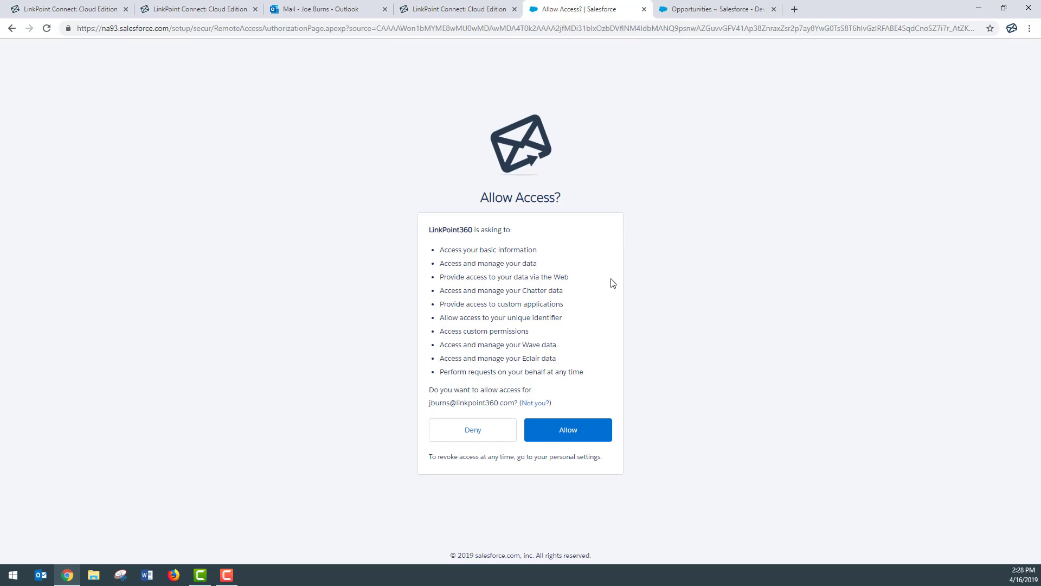
{"action": "left_click", "coordinate": [578, 442]}
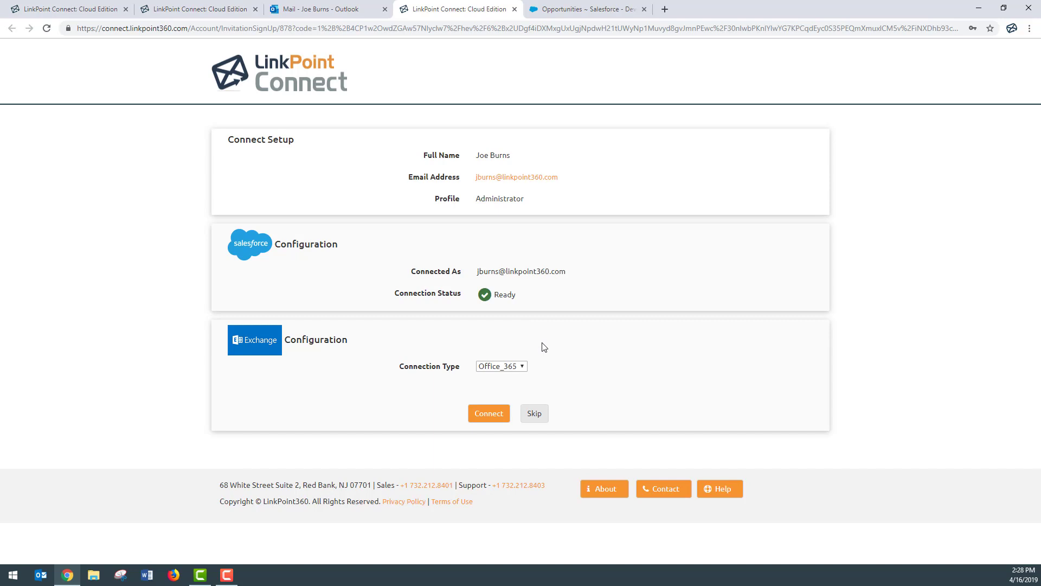
Keep the Exchange connection type at Office_365 and connect Exchange.
{"action": "left_click", "coordinate": [523, 366]}
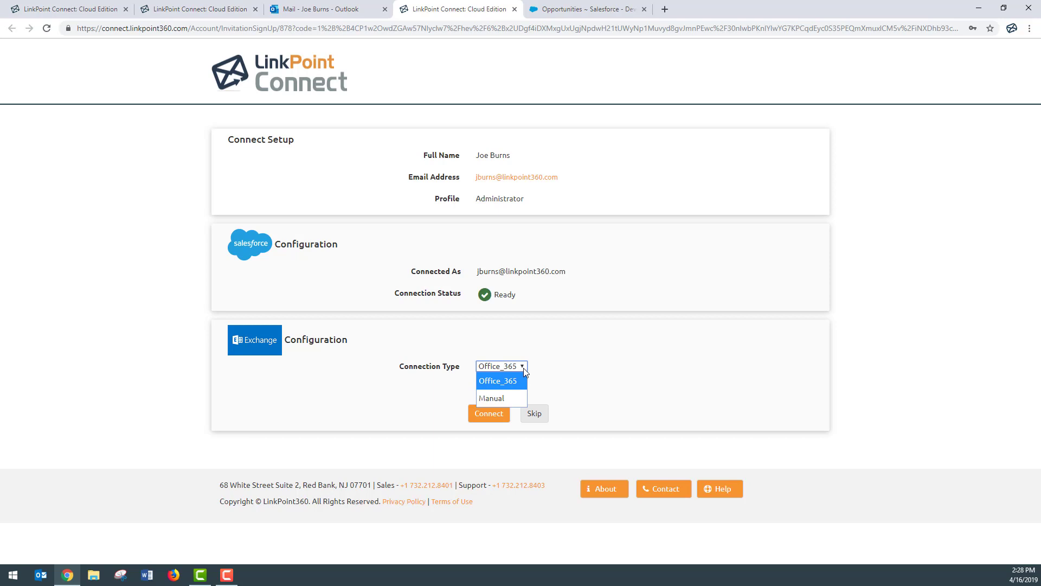
{"action": "left_click", "coordinate": [516, 398]}
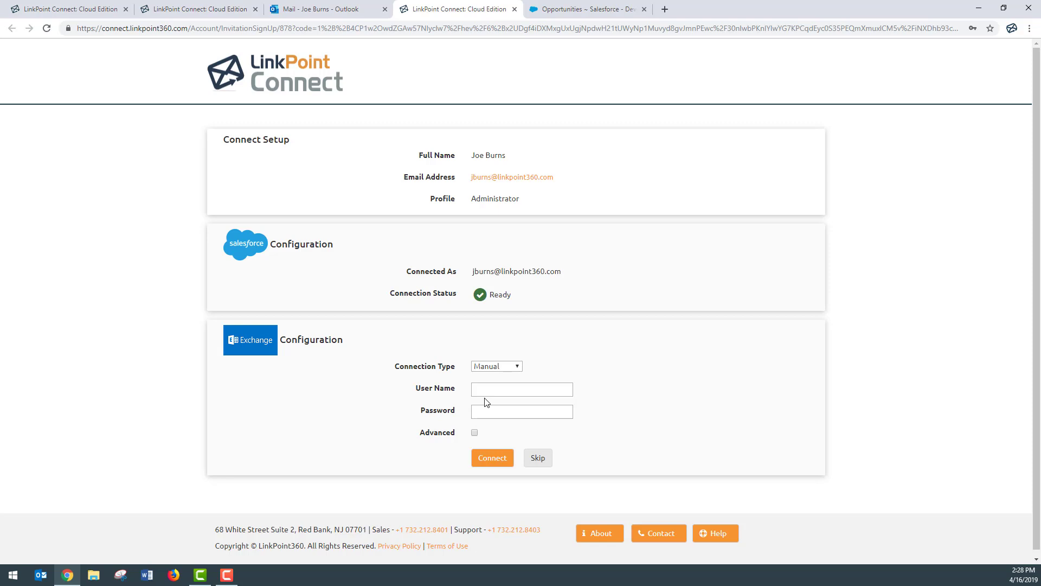
{"action": "left_click", "coordinate": [496, 366]}
{"action": "left_click", "coordinate": [512, 382]}
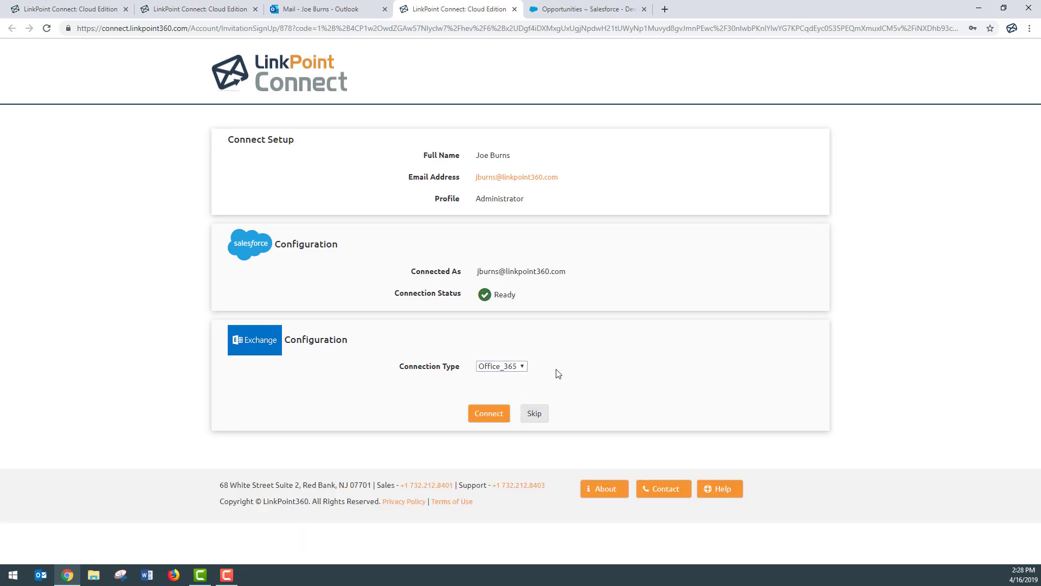
{"action": "left_click", "coordinate": [489, 416]}
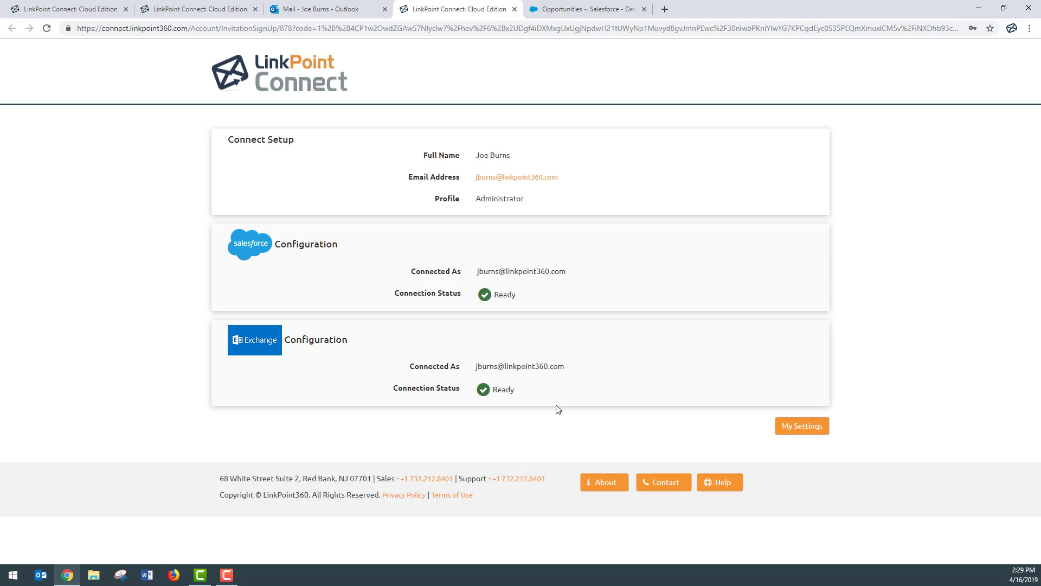
Open My Settings, review the Profile and Admin of details, then view the Hosts and Sync Jobs lists.
{"action": "left_click", "coordinate": [823, 434]}
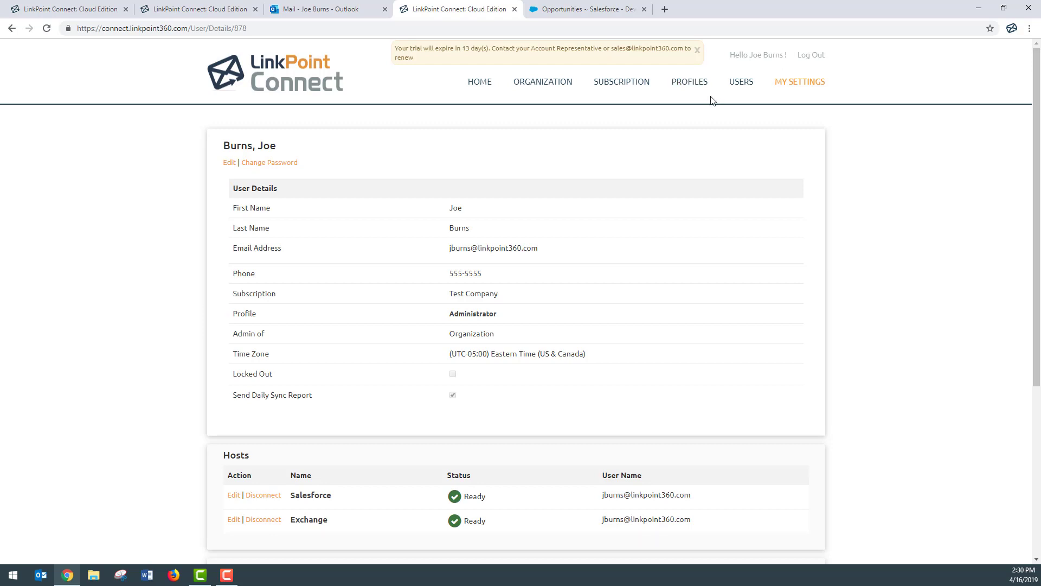
{"action": "double_click", "coordinate": [238, 314]}
{"action": "left_click_drag", "start_coordinate": [230, 337], "coordinate": [283, 338]}
{"action": "left_click", "coordinate": [510, 324]}
{"action": "scroll", "coordinate": [619, 428], "scroll_direction": "down", "scroll_amount": 3}
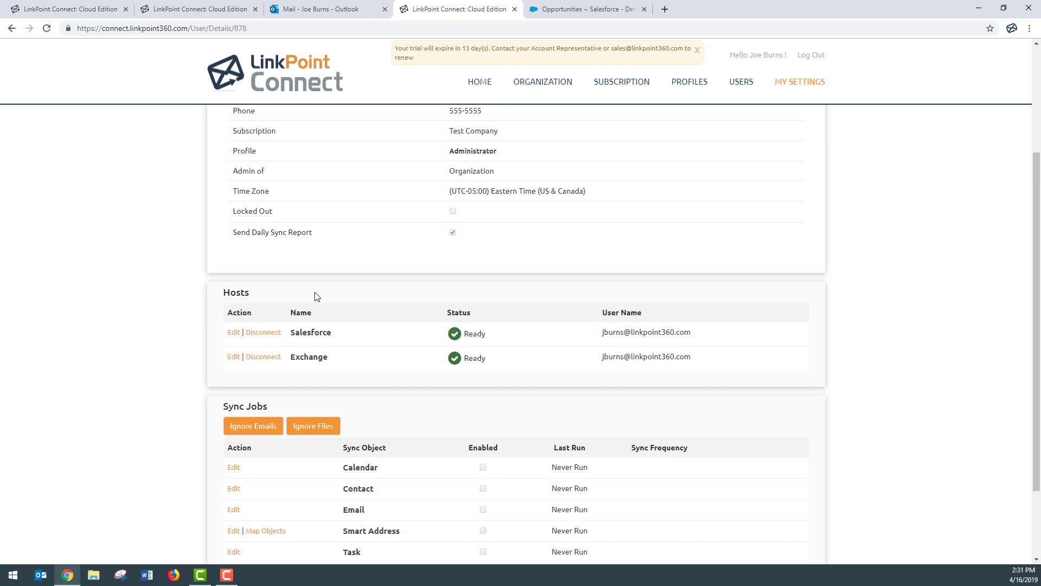
Disconnect and reconnect the Salesforce host with the Standard login, test the connection, and close the dialog.
{"action": "left_click", "coordinate": [270, 336]}
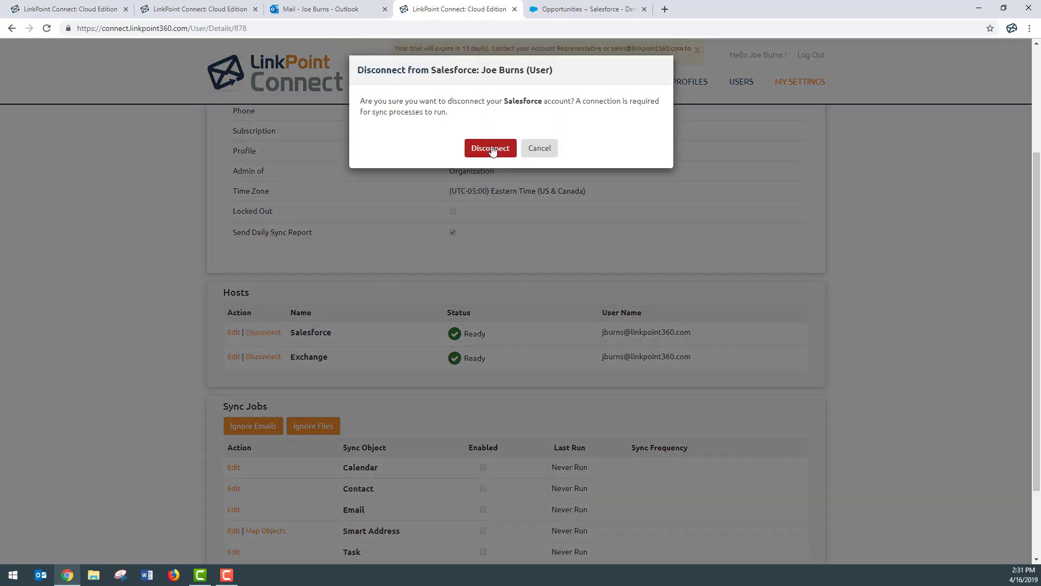
{"action": "left_click", "coordinate": [491, 149]}
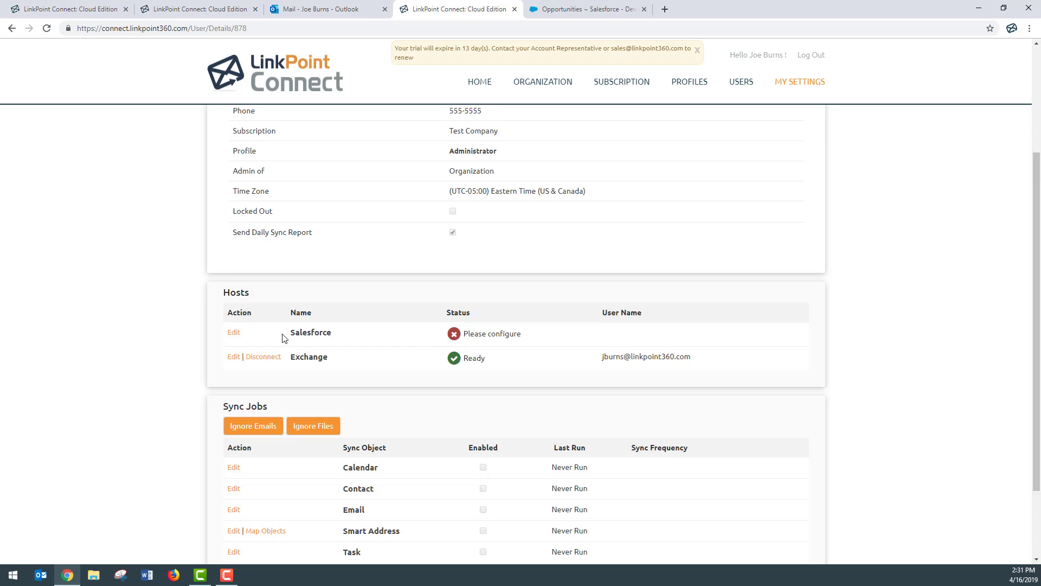
{"action": "left_click", "coordinate": [235, 334]}
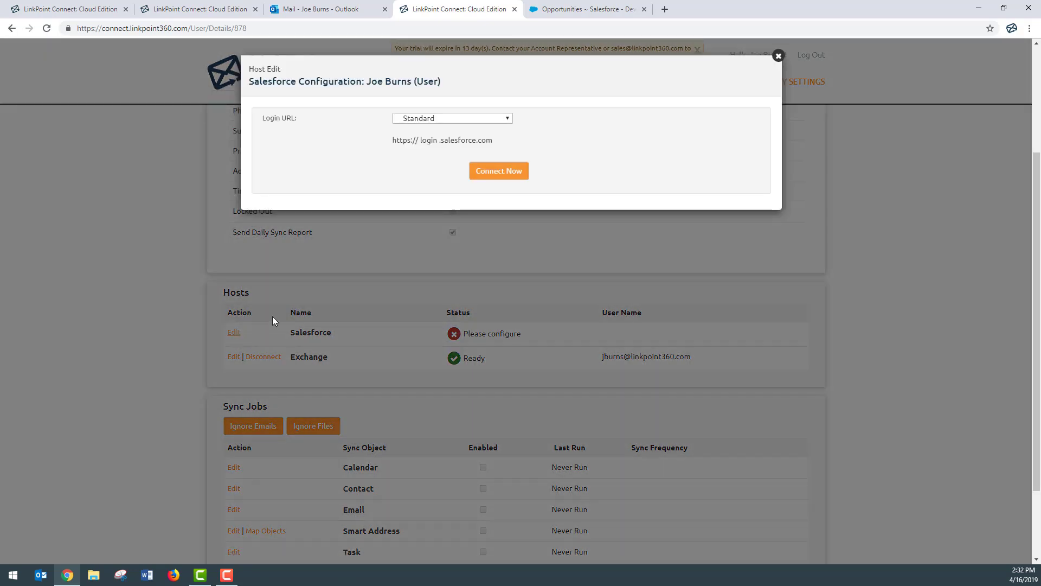
{"action": "left_click", "coordinate": [481, 178]}
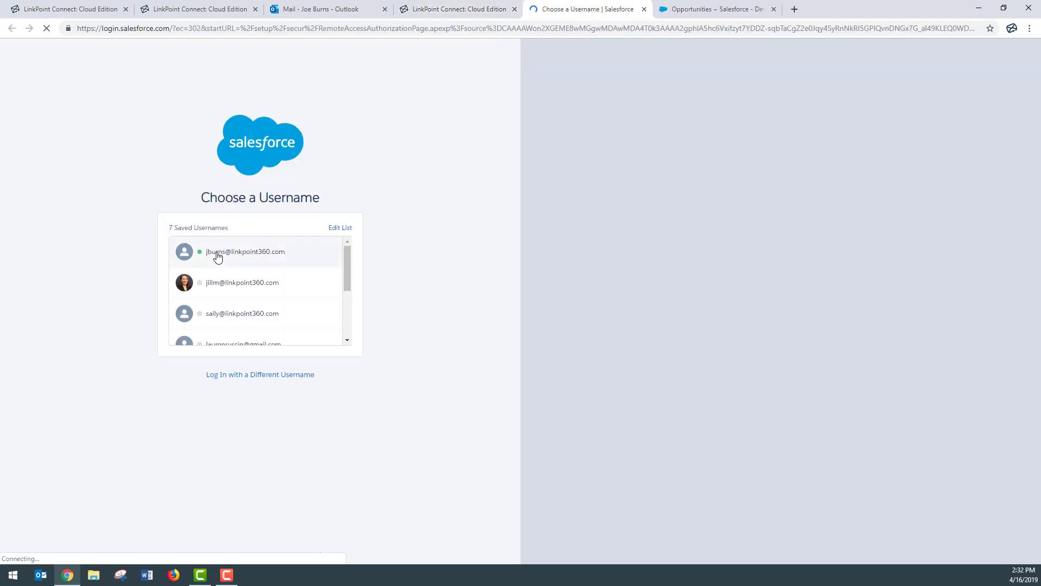
{"action": "left_click", "coordinate": [217, 257]}
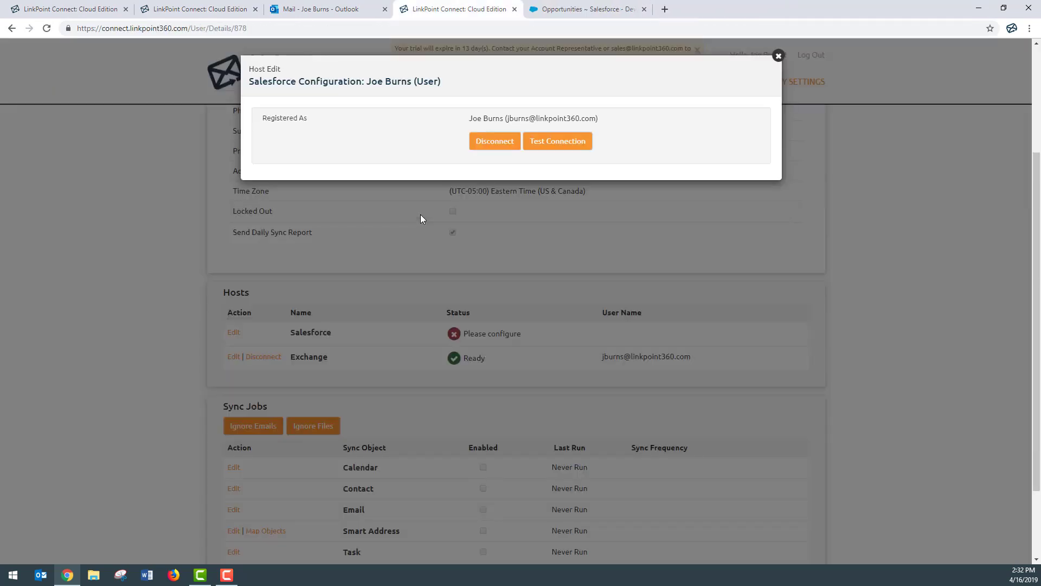
{"action": "left_click", "coordinate": [535, 143]}
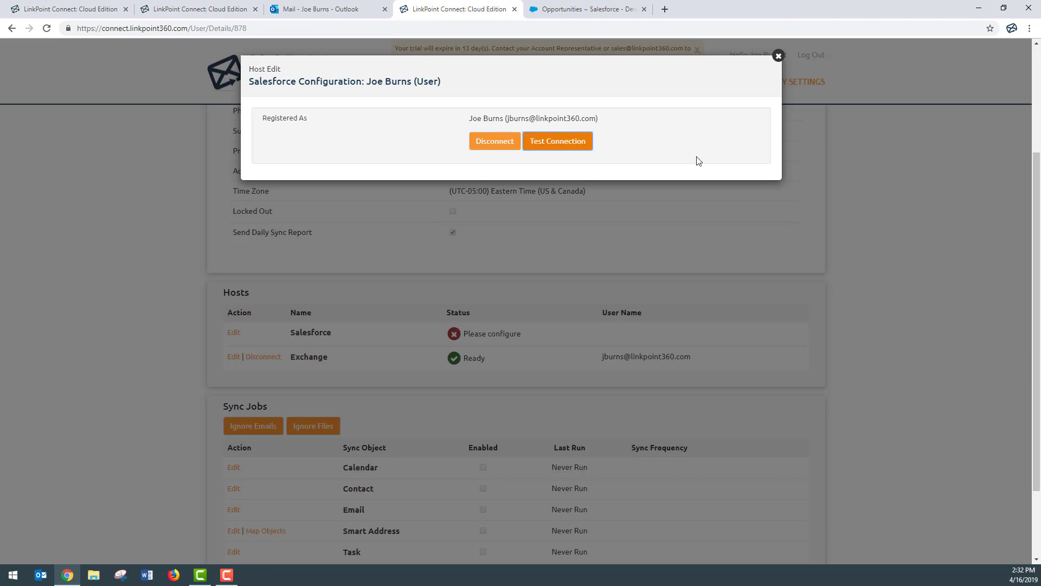
{"action": "left_click", "coordinate": [778, 56]}
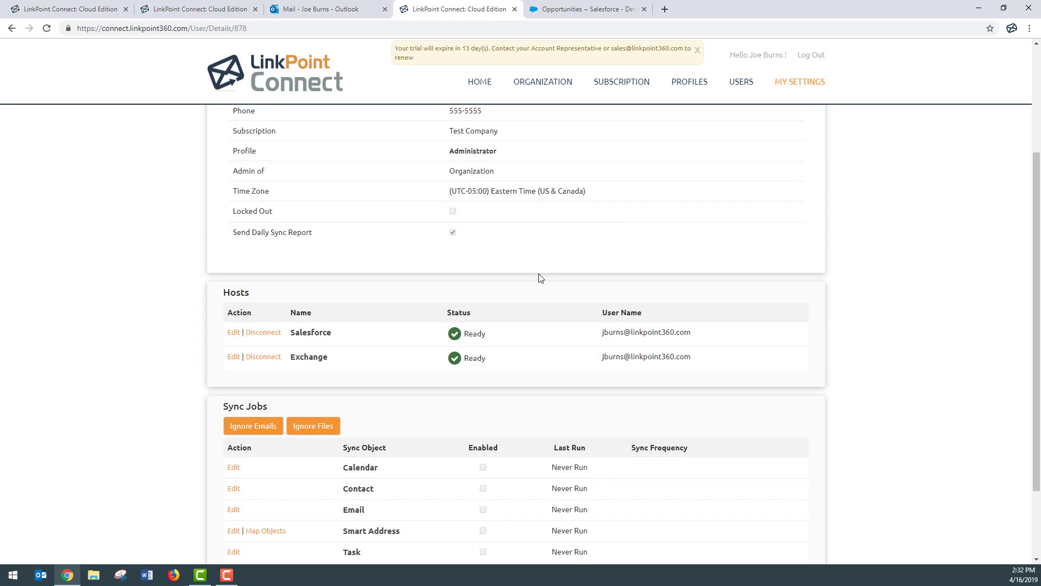
{"action": "scroll", "coordinate": [540, 278], "scroll_direction": "down", "scroll_amount": 2}
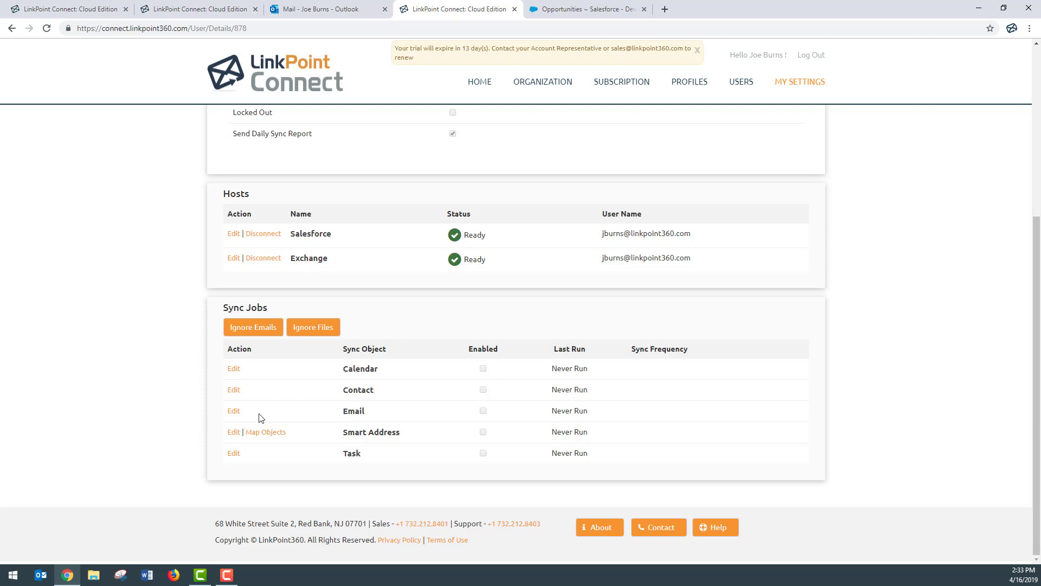
Edit the Email sync job and set it to sync only designated emails.
{"action": "left_click", "coordinate": [234, 411]}
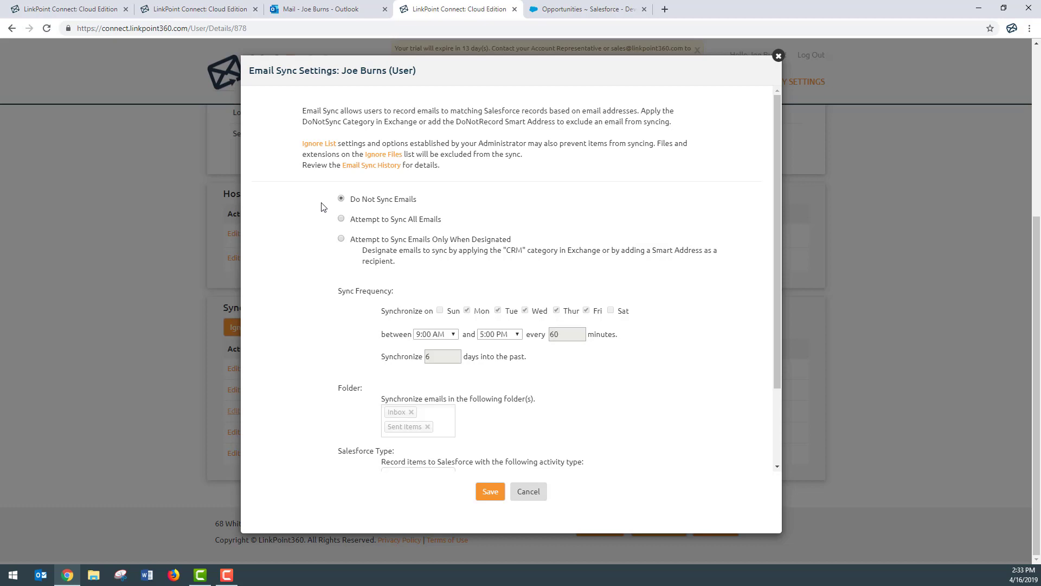
{"action": "left_click", "coordinate": [341, 219]}
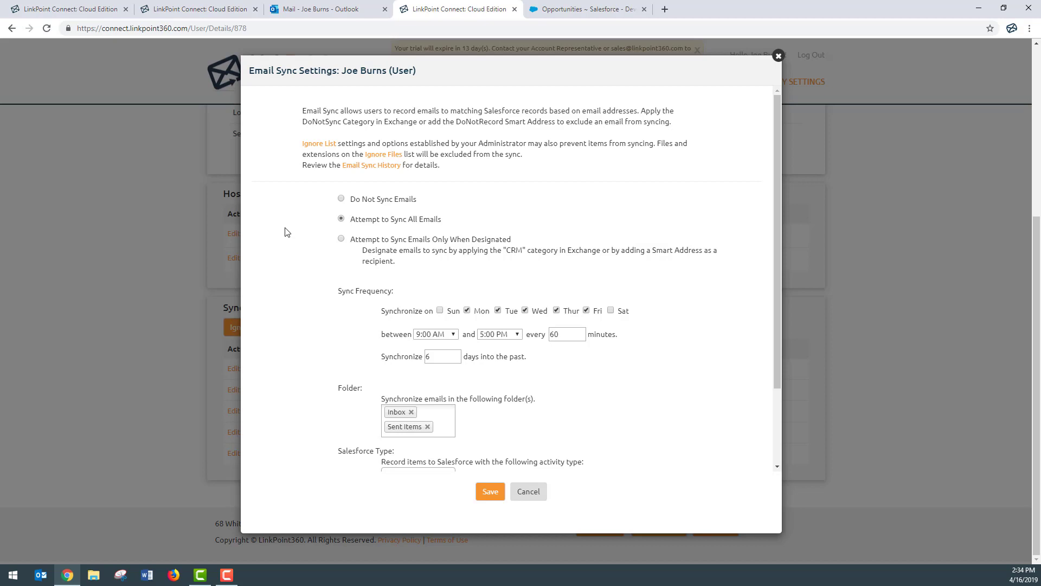
{"action": "left_click", "coordinate": [341, 239]}
Set the email sync window to 8:00 AM–6:00 PM, leaving Sunday and Saturday unchecked.
{"action": "scroll", "coordinate": [316, 252], "scroll_direction": "down", "scroll_amount": 2}
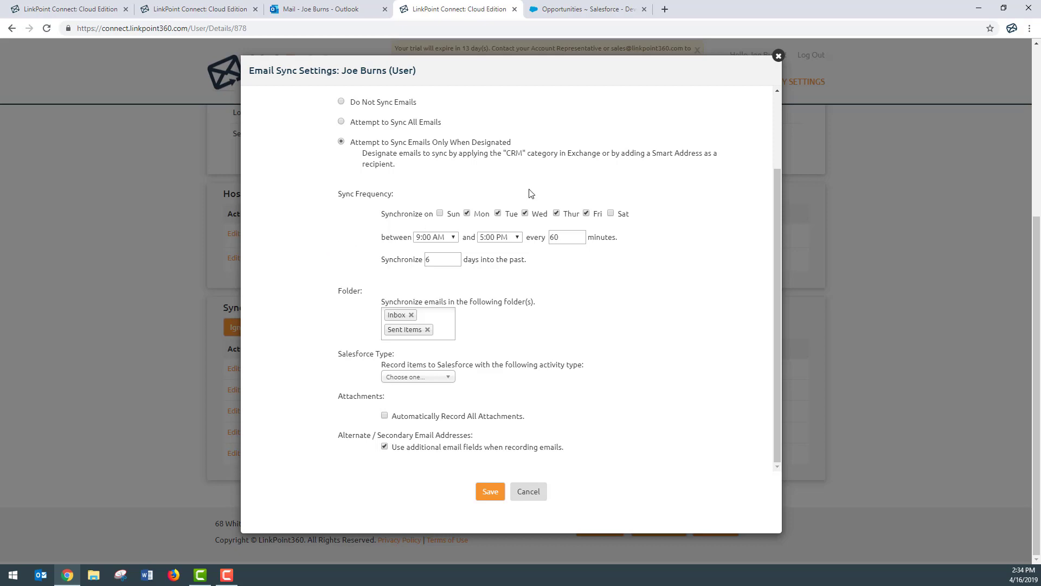
{"action": "left_click", "coordinate": [438, 239]}
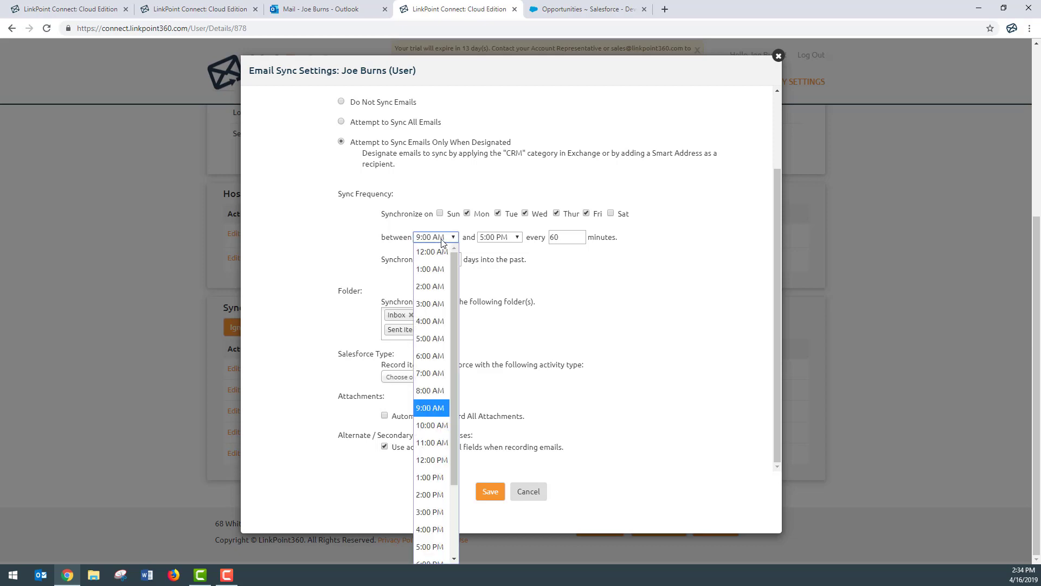
{"action": "left_click", "coordinate": [434, 395]}
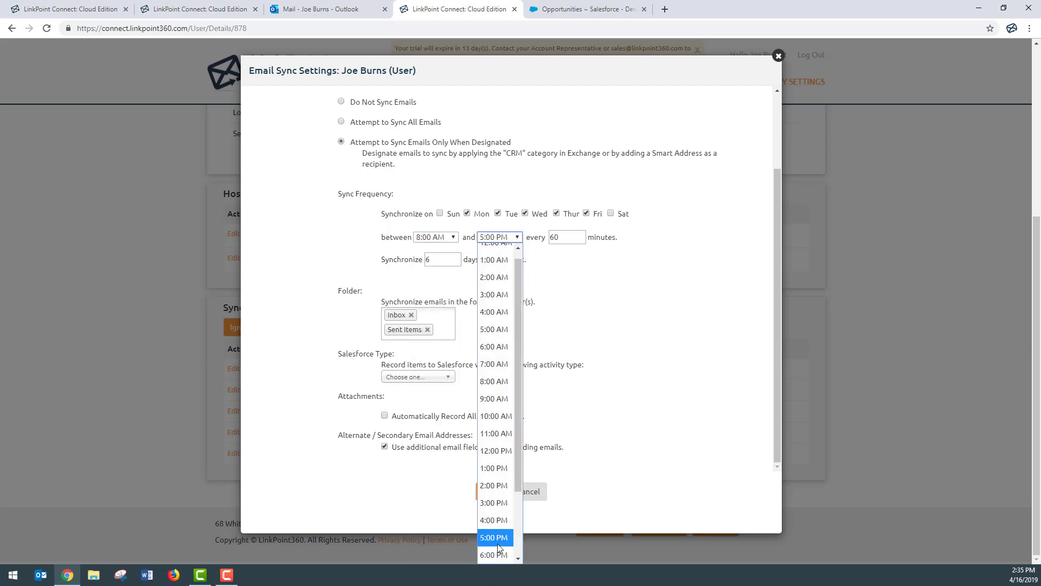
{"action": "left_click", "coordinate": [495, 549]}
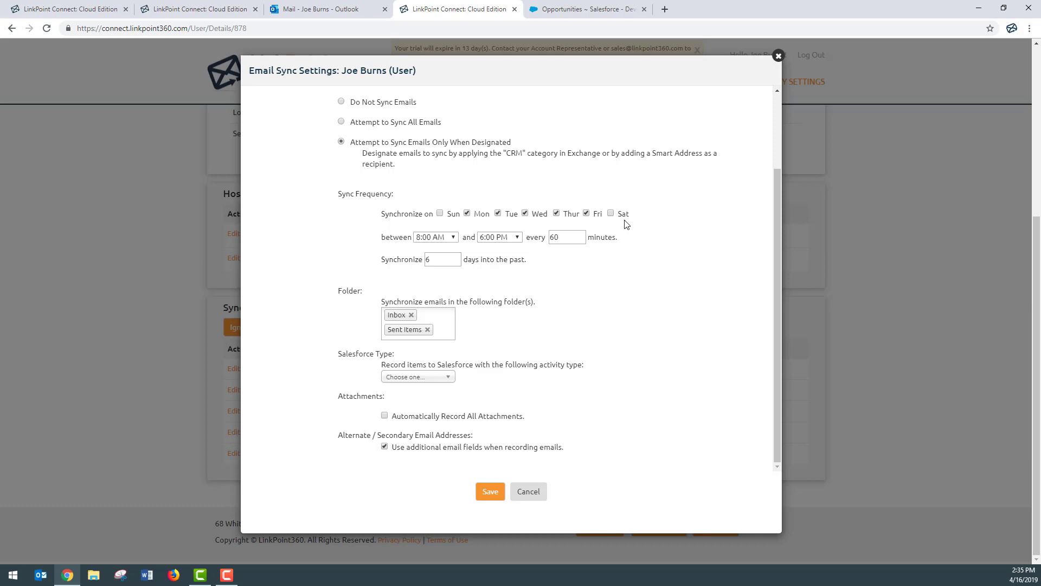
{"action": "left_click", "coordinate": [440, 213]}
{"action": "left_click", "coordinate": [612, 215]}
{"action": "left_click", "coordinate": [611, 214]}
{"action": "left_click", "coordinate": [440, 214]}
Swap the synced folders to Cloud Edition only, keeping syncing on designated emails.
{"action": "left_click", "coordinate": [449, 318]}
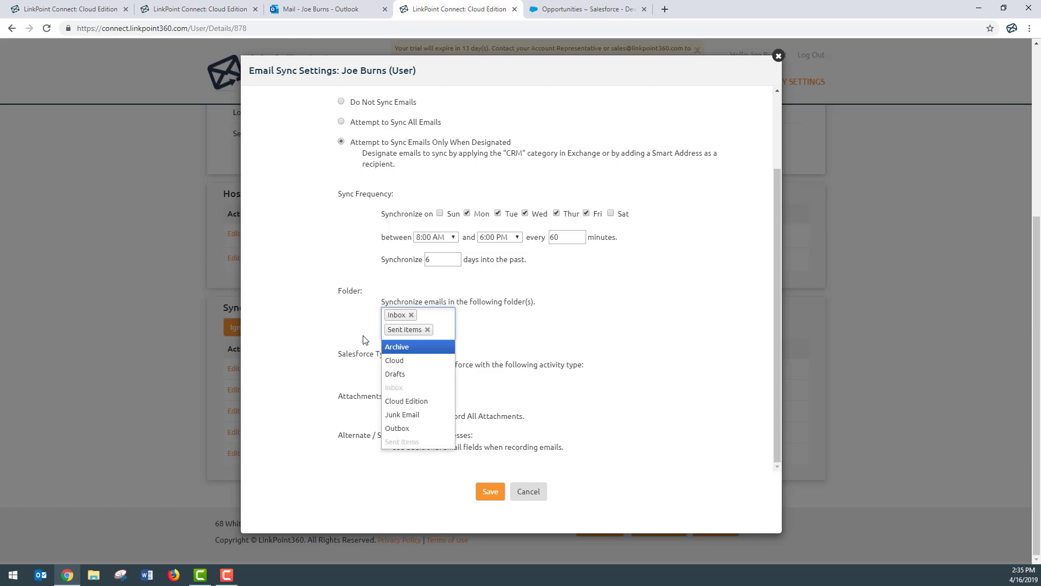
{"action": "left_click", "coordinate": [424, 403]}
{"action": "left_click", "coordinate": [428, 330]}
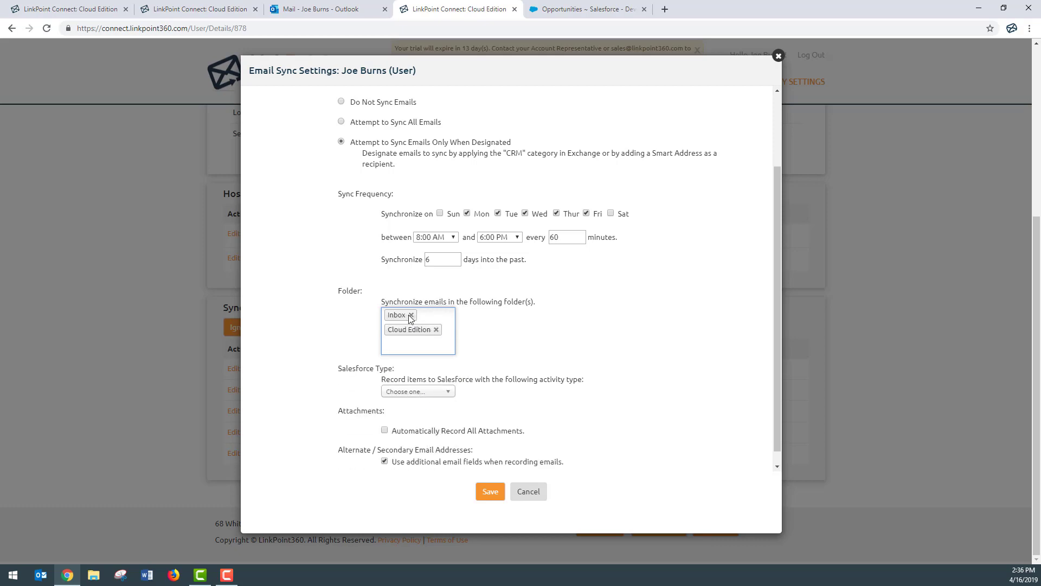
{"action": "left_click", "coordinate": [410, 314]}
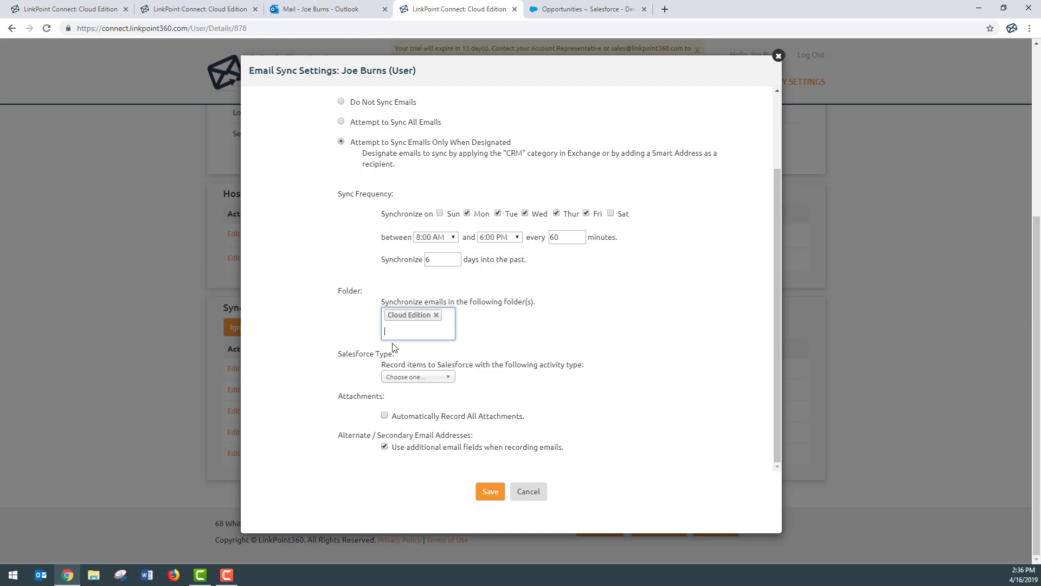
{"action": "scroll", "coordinate": [391, 349], "scroll_direction": "up", "scroll_amount": 1}
{"action": "left_click", "coordinate": [341, 177]}
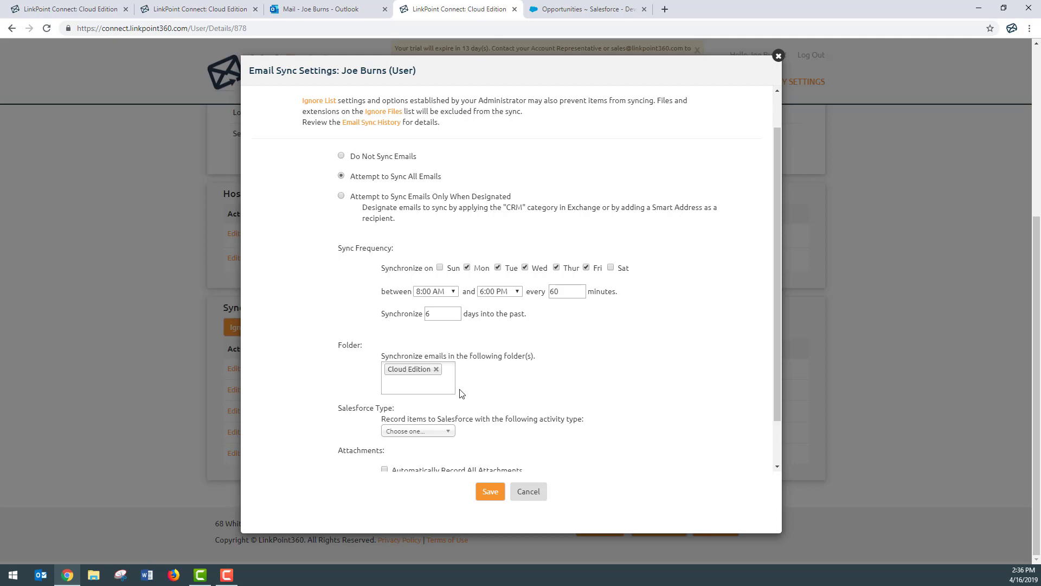
{"action": "left_click", "coordinate": [341, 196]}
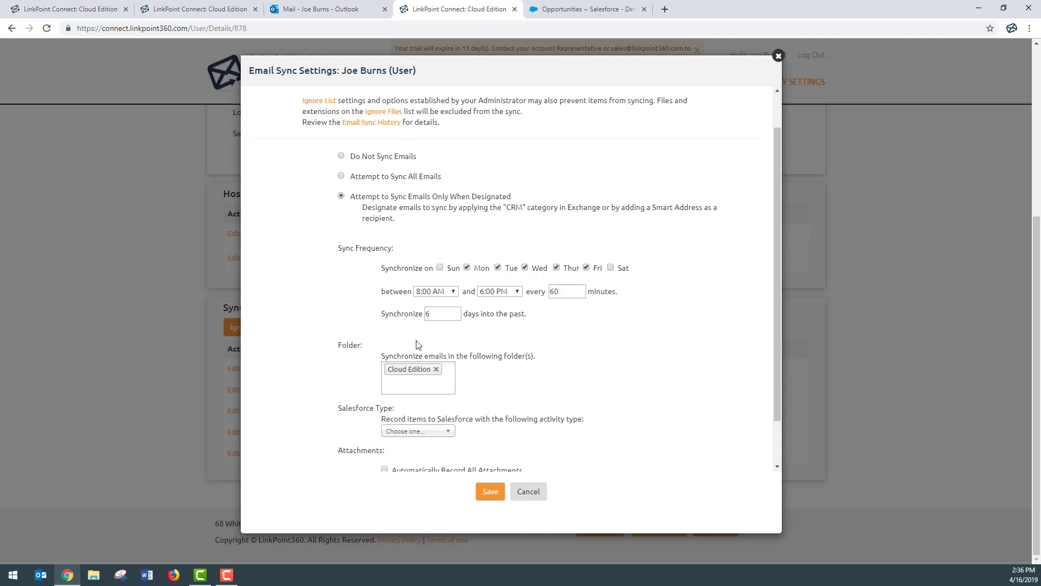
Replace Cloud Edition with Sent Items and Inbox as synced folders and show the Salesforce Type choices.
{"action": "left_click", "coordinate": [436, 369]}
{"action": "type", "text": "se"}
{"action": "left_click", "coordinate": [433, 386]}
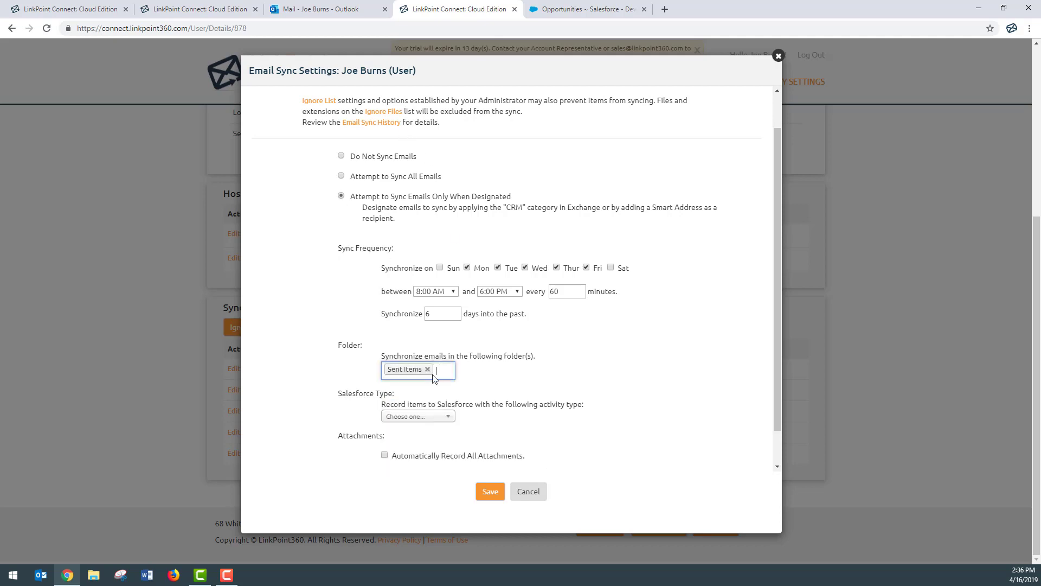
{"action": "type", "text": "in"}
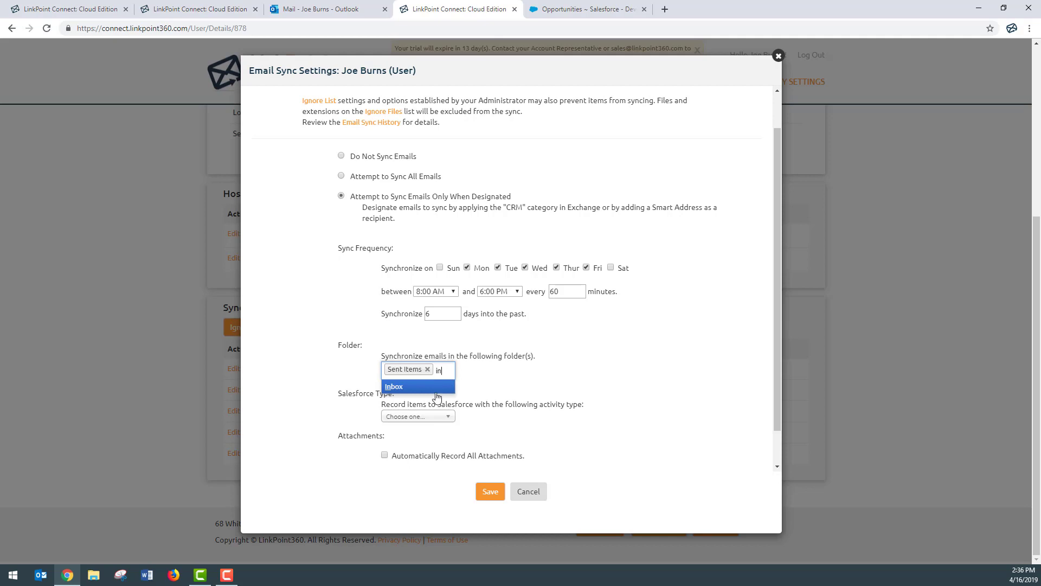
{"action": "left_click", "coordinate": [434, 387]}
{"action": "scroll", "coordinate": [532, 365], "scroll_direction": "down", "scroll_amount": 1}
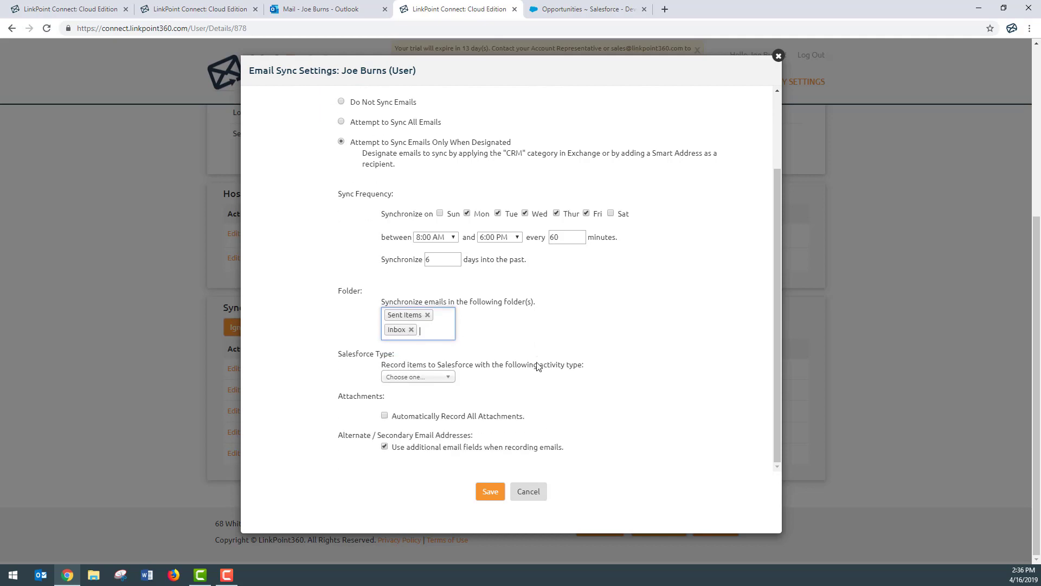
{"action": "left_click", "coordinate": [366, 362]}
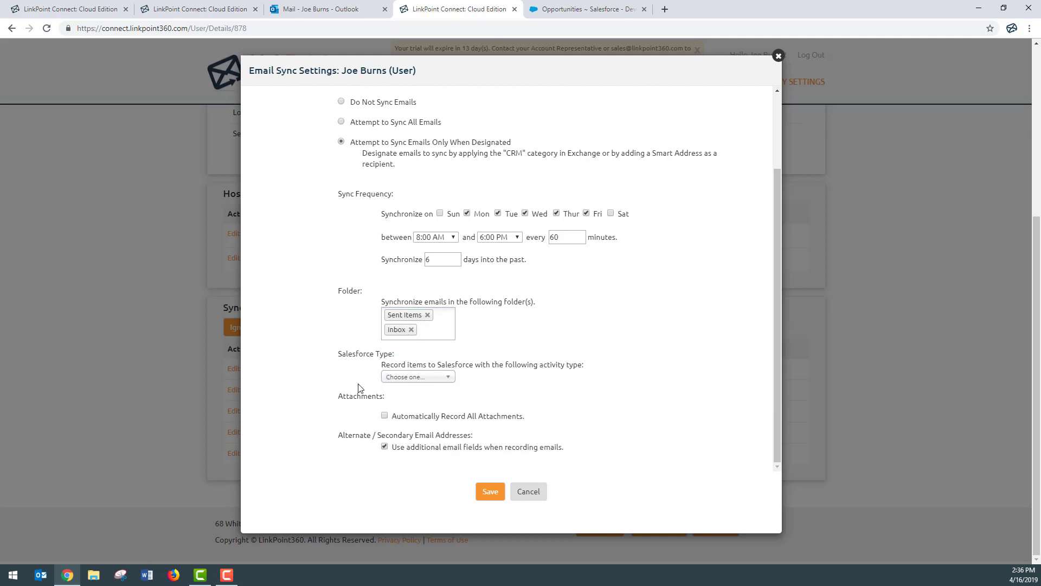
{"action": "left_click", "coordinate": [452, 377]}
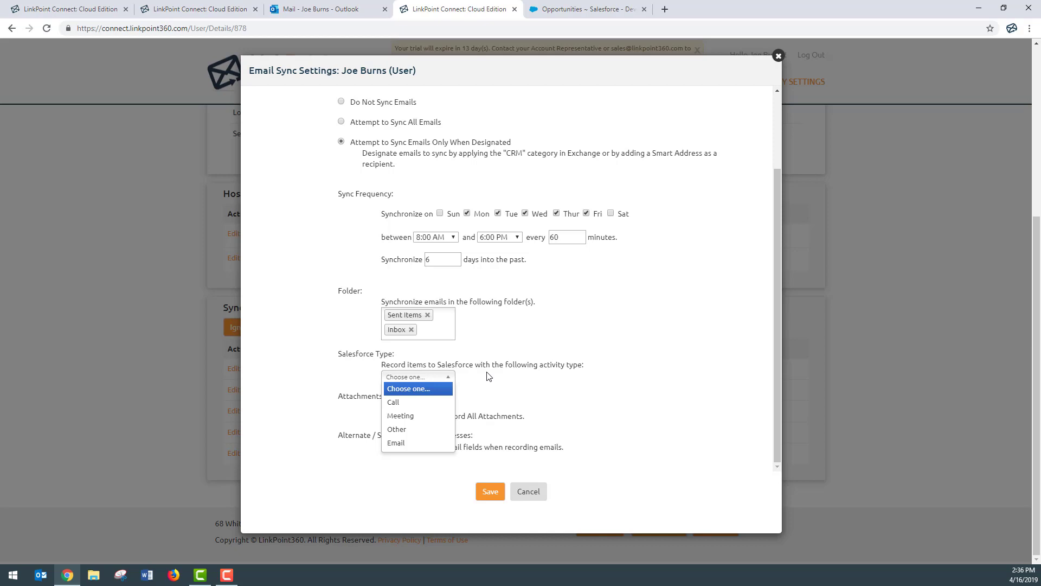
Record synced emails in Salesforce as Email activities, with all attachments recorded automatically.
{"action": "left_click", "coordinate": [425, 442]}
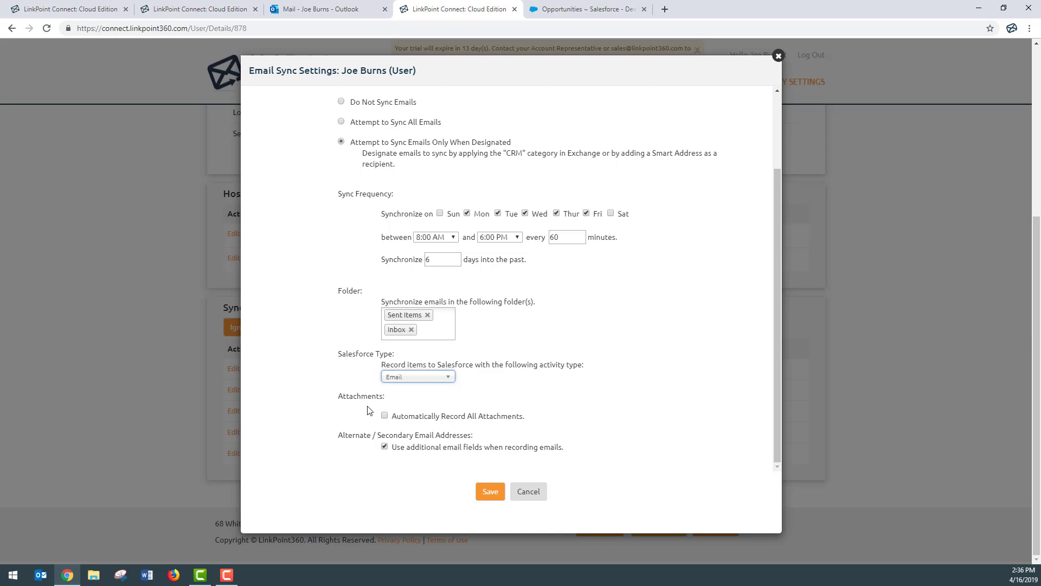
{"action": "left_click", "coordinate": [385, 415]}
{"action": "scroll", "coordinate": [283, 410], "scroll_direction": "up", "scroll_amount": 3}
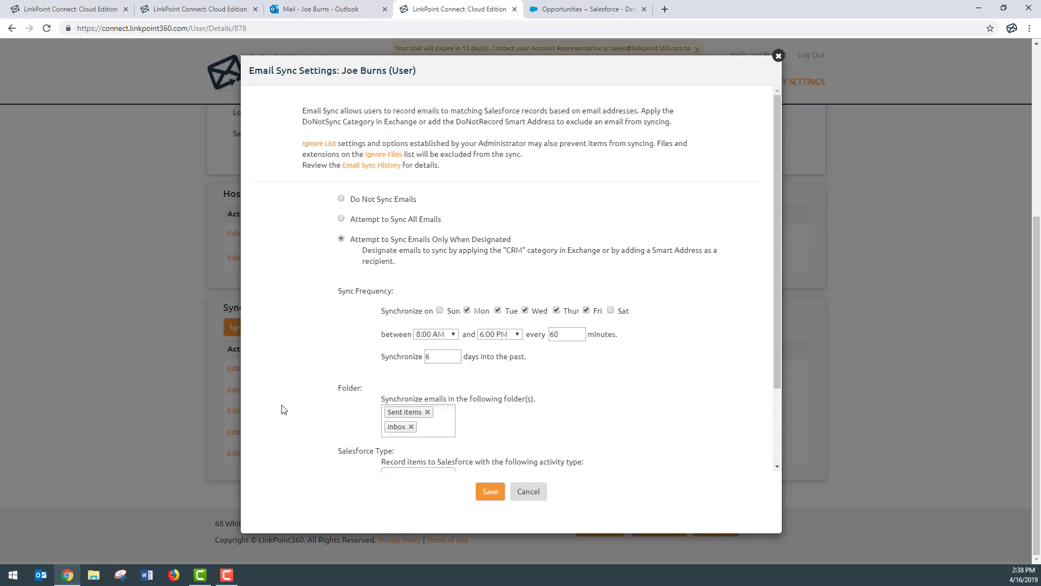
Save the Email sync settings (Mon–Fri, 8:00 AM–6:00 PM, every 60 minutes) and close the dialog.
{"action": "left_click", "coordinate": [481, 497]}
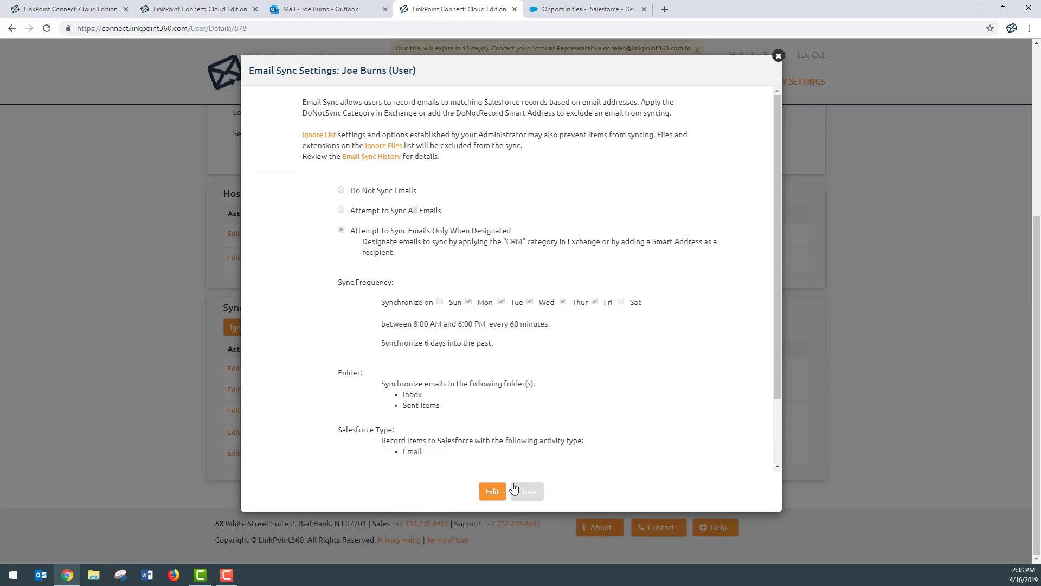
{"action": "left_click", "coordinate": [529, 493]}
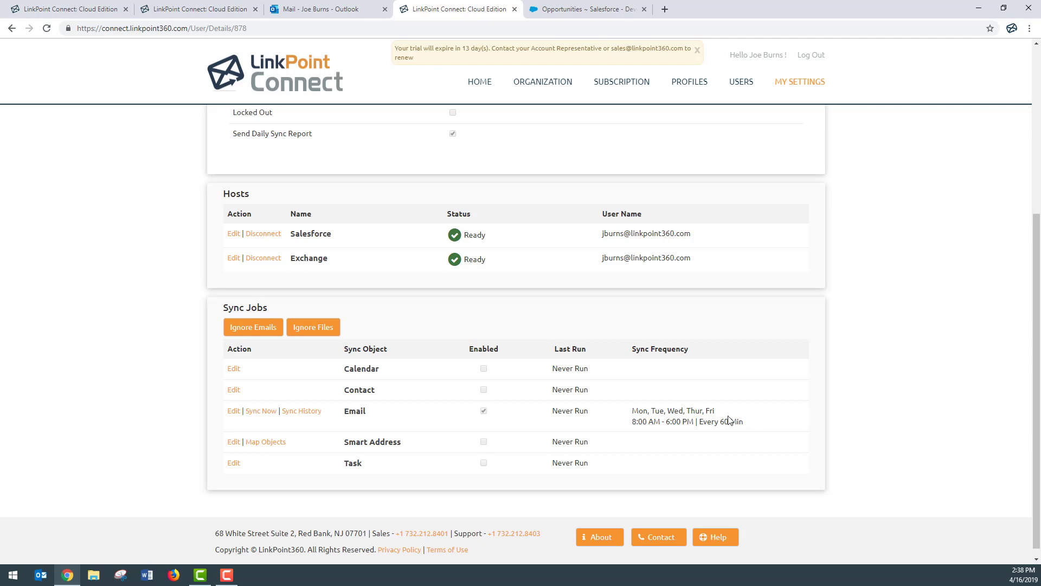
Open Sync History from the Email row of the Sync Jobs table.
{"action": "left_click", "coordinate": [313, 415]}
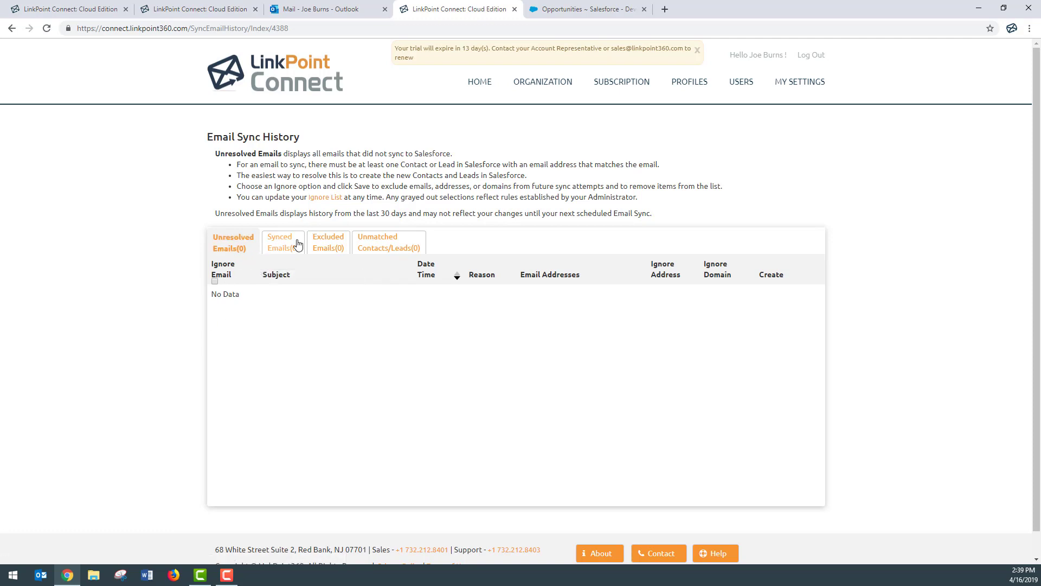
Browse the empty Synced Emails and Excluded Emails tabs, then show Unmatched Contacts/Leads.
{"action": "left_click", "coordinate": [280, 242]}
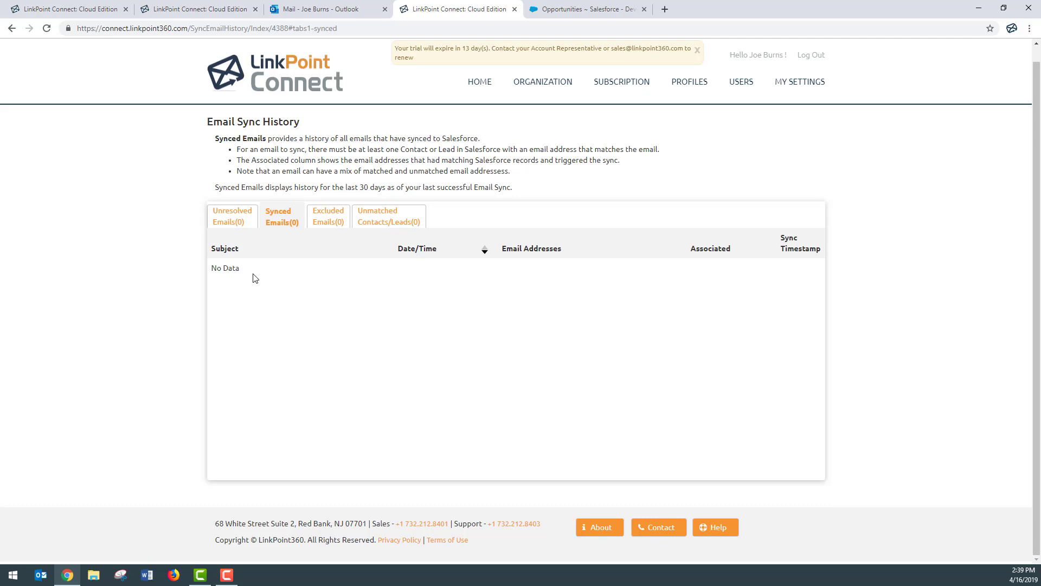
{"action": "left_click", "coordinate": [322, 216]}
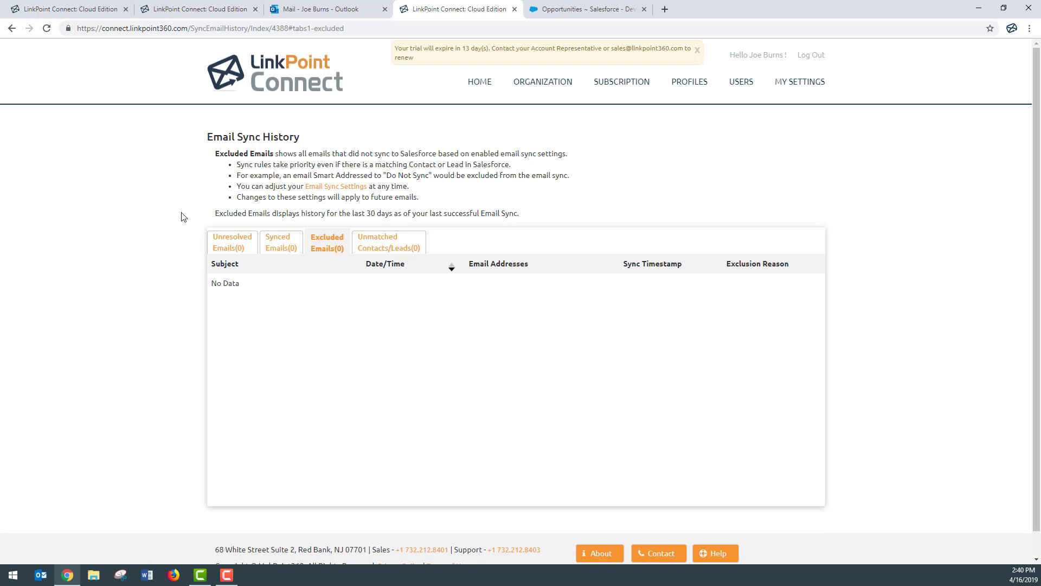
{"action": "left_click", "coordinate": [413, 247]}
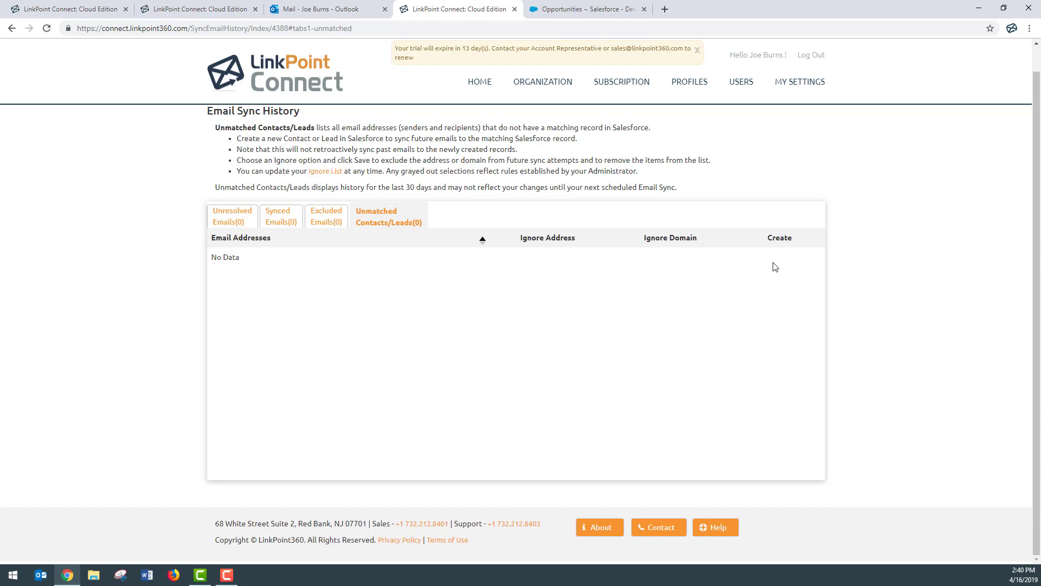
Leave Email Sync History and go to MY SETTINGS.
{"action": "left_click", "coordinate": [781, 84]}
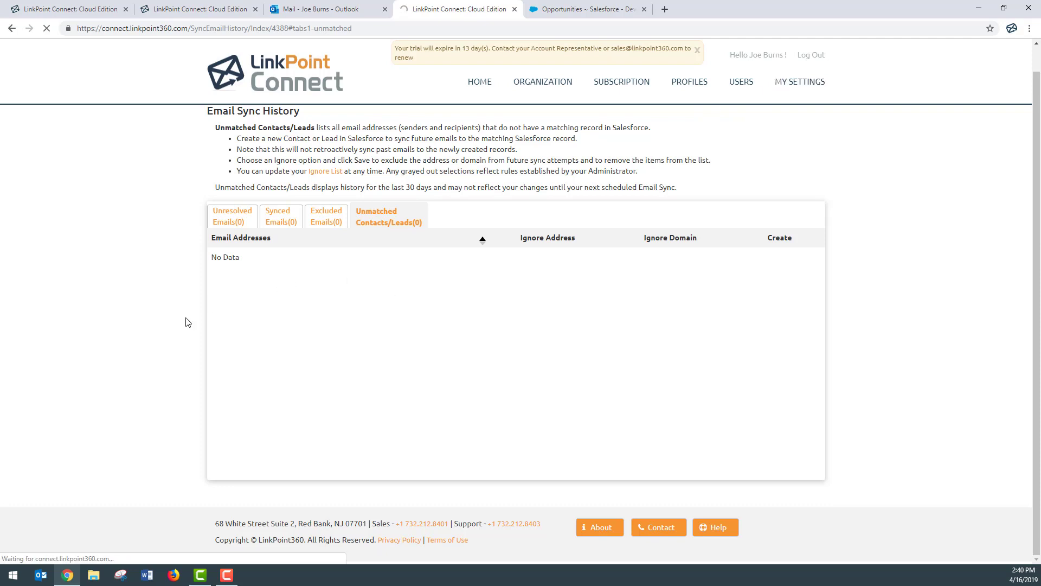
Open Map Objects for the Smart Address row in Sync Jobs.
{"action": "scroll", "coordinate": [186, 323], "scroll_direction": "down", "scroll_amount": 2}
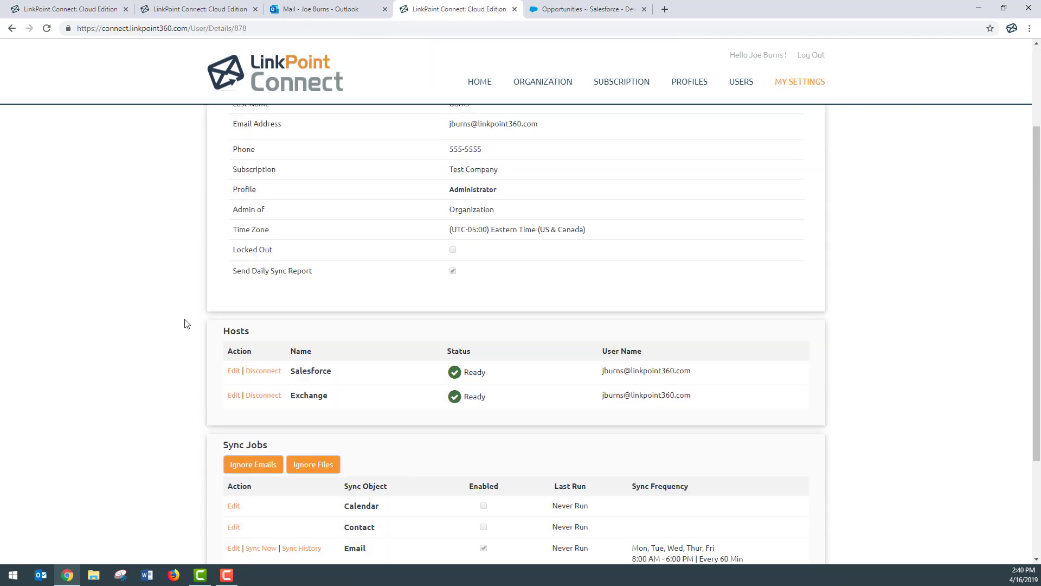
{"action": "scroll", "coordinate": [186, 324], "scroll_direction": "down", "scroll_amount": 3}
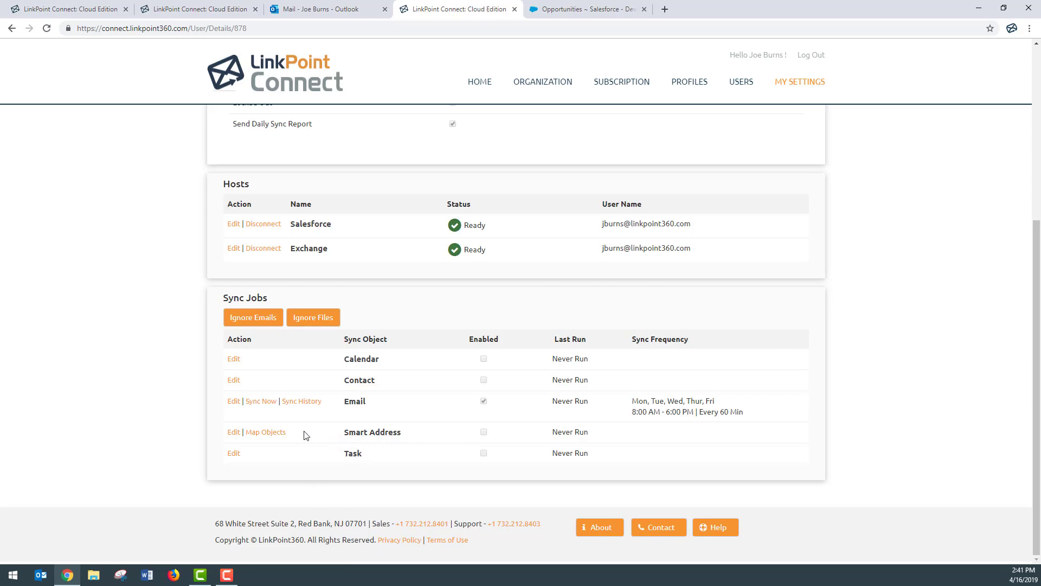
{"action": "left_click", "coordinate": [269, 436]}
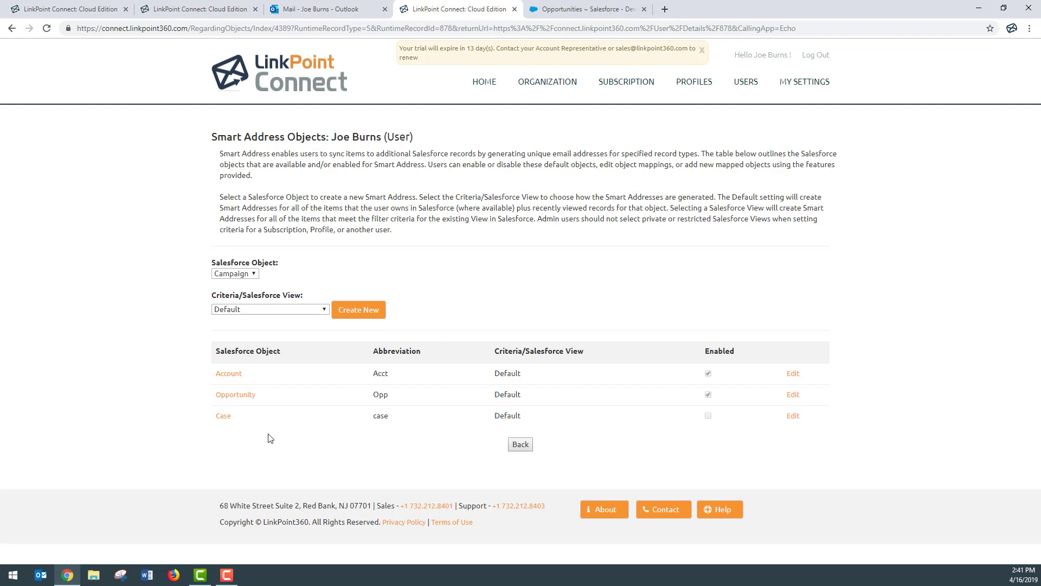
Uncheck Enabled on the Account Smart Address object and save the change.
{"action": "left_click", "coordinate": [793, 377]}
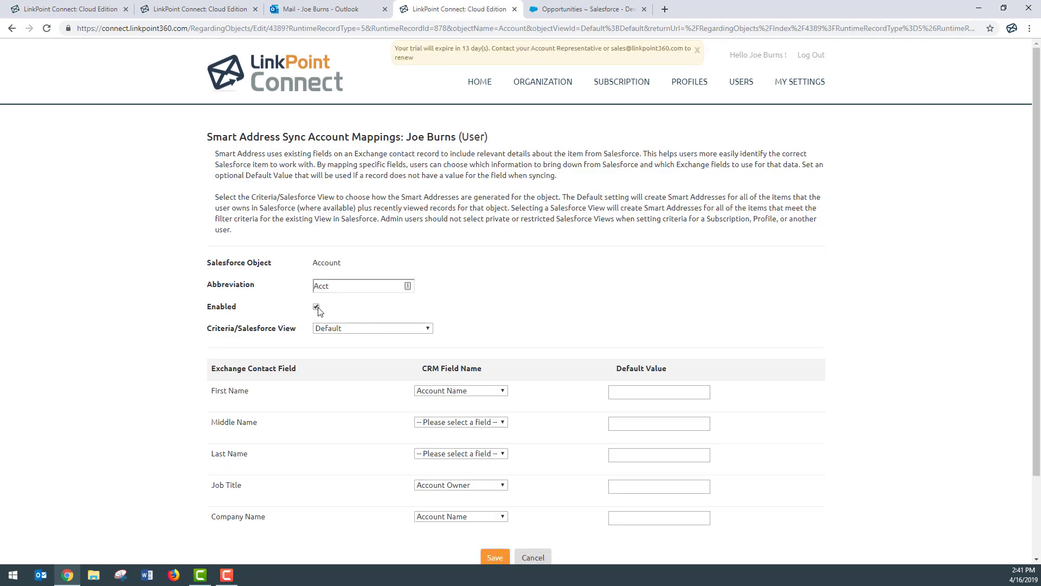
{"action": "left_click", "coordinate": [317, 307]}
{"action": "scroll", "coordinate": [541, 416], "scroll_direction": "down", "scroll_amount": 3}
{"action": "left_click", "coordinate": [494, 460]}
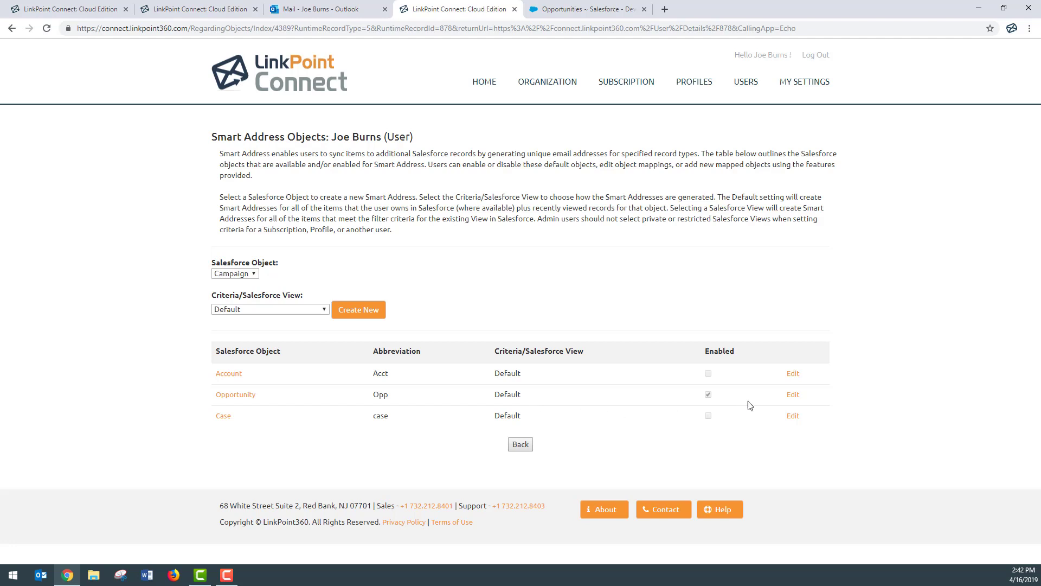
Open the Opportunity mapping, review the Criteria/Salesforce View options keeping Default, then switch to Salesforce.
{"action": "left_click", "coordinate": [793, 394]}
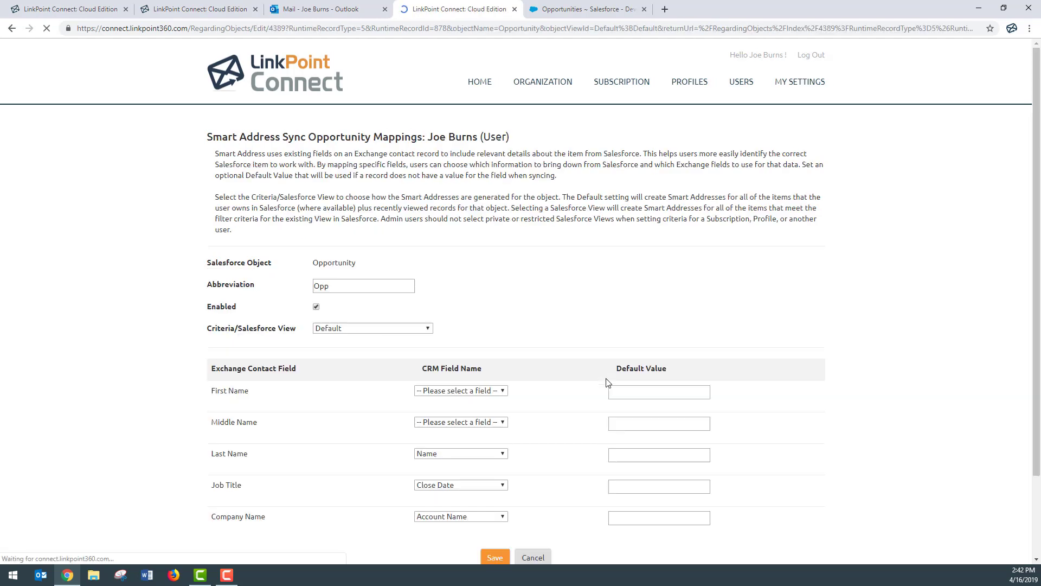
{"action": "left_click", "coordinate": [429, 329]}
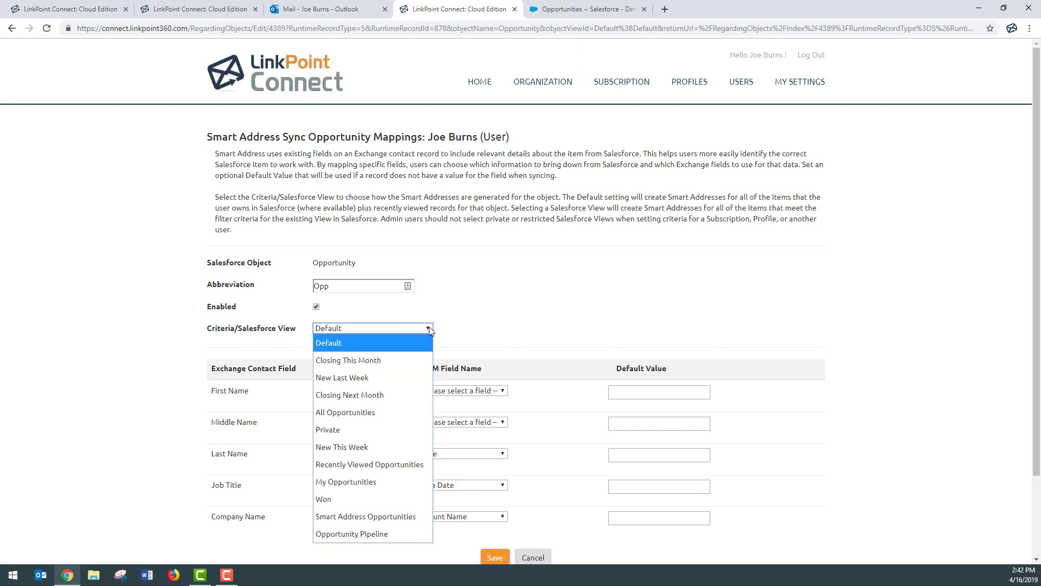
{"action": "left_click", "coordinate": [455, 329]}
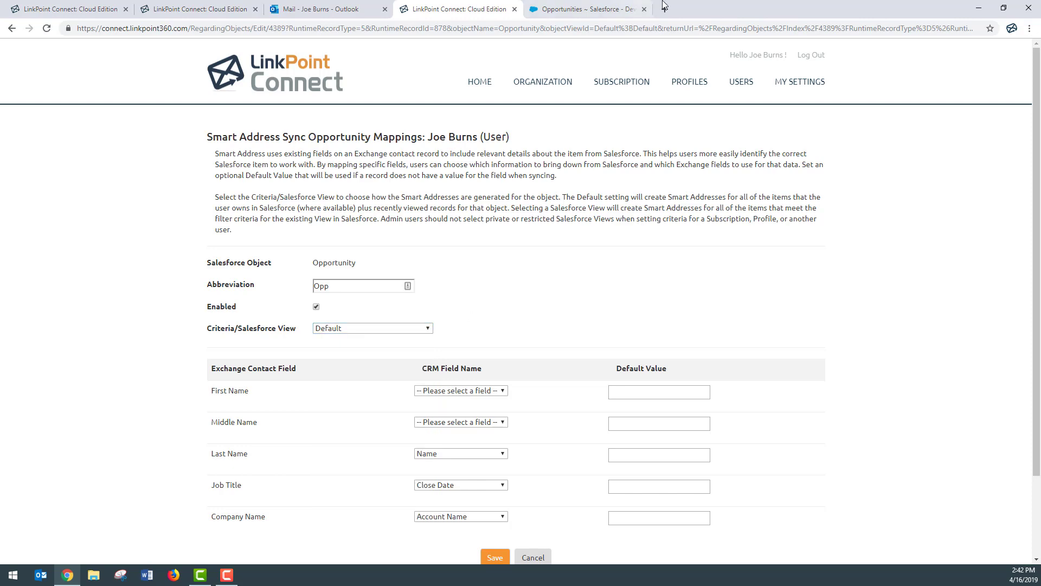
{"action": "left_click", "coordinate": [591, 8]}
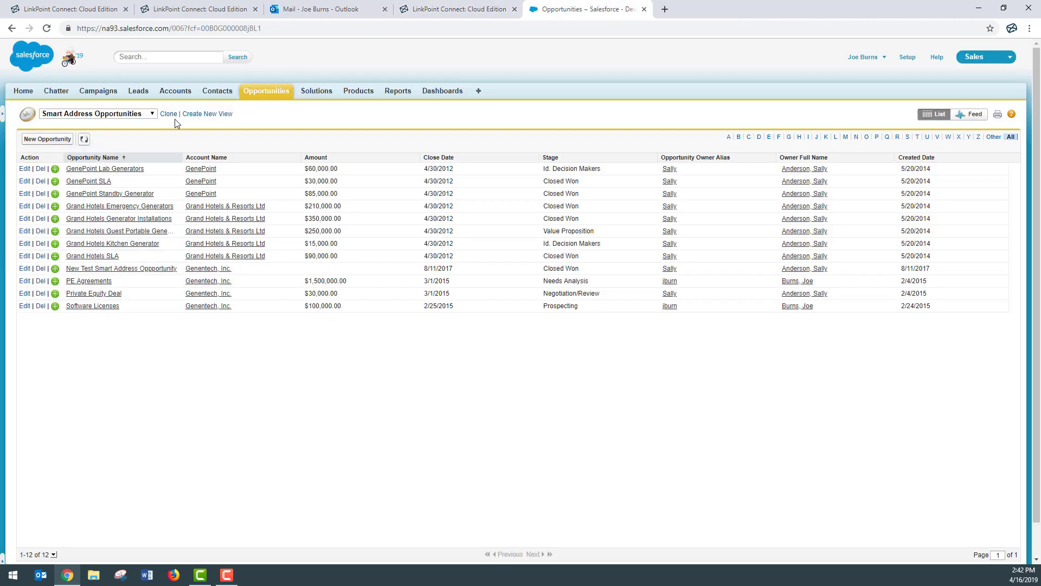
Check Salesforce's opportunity list views, keep Smart Address Opportunities, and return to LinkPoint Connect.
{"action": "left_click", "coordinate": [153, 116]}
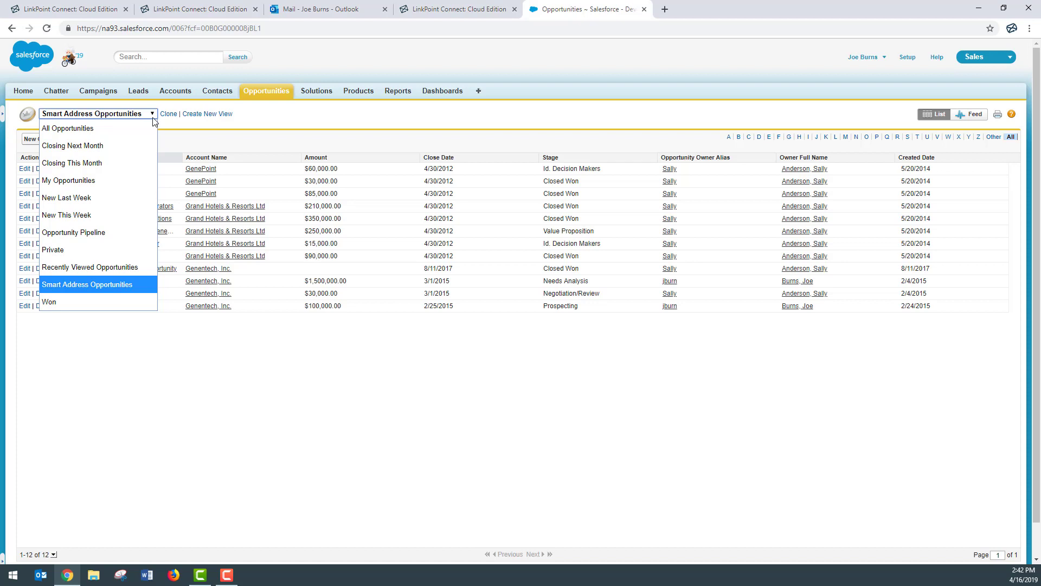
{"action": "left_click", "coordinate": [173, 124]}
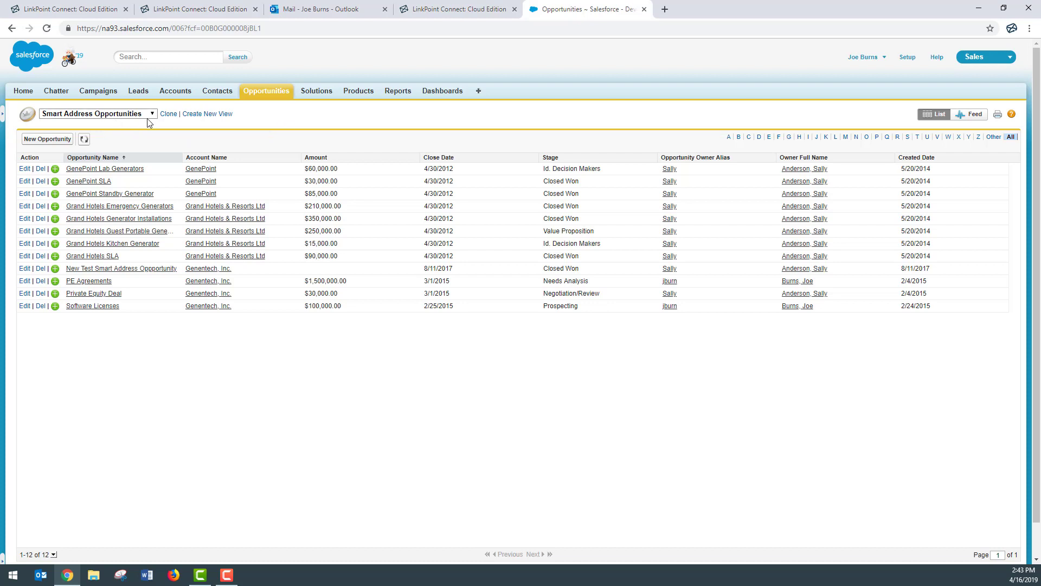
{"action": "left_click", "coordinate": [460, 10]}
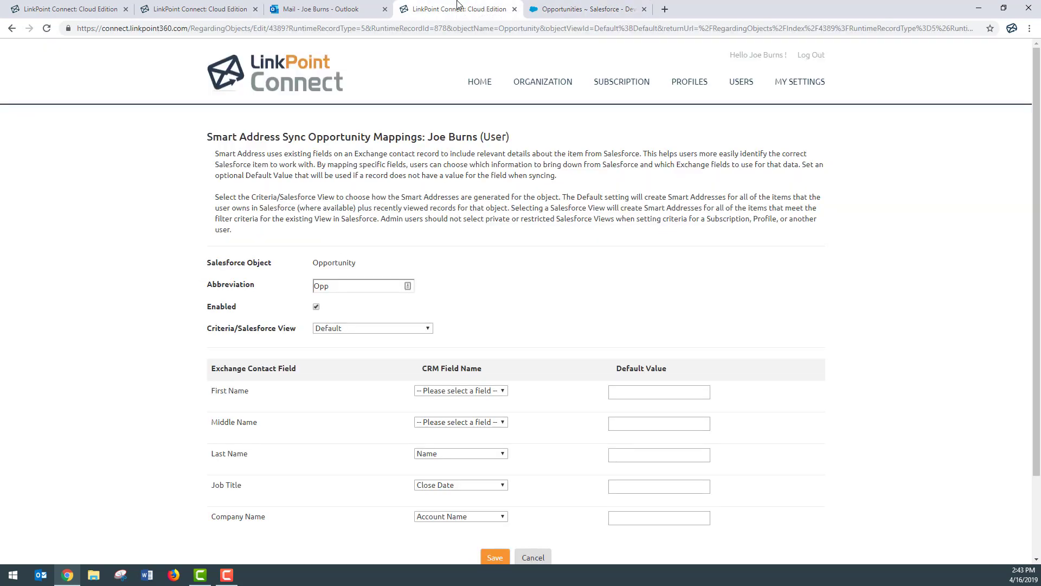
Set the Opportunity Criteria/Salesforce View to Smart Address Opportunities and save the mapping.
{"action": "left_click", "coordinate": [375, 328]}
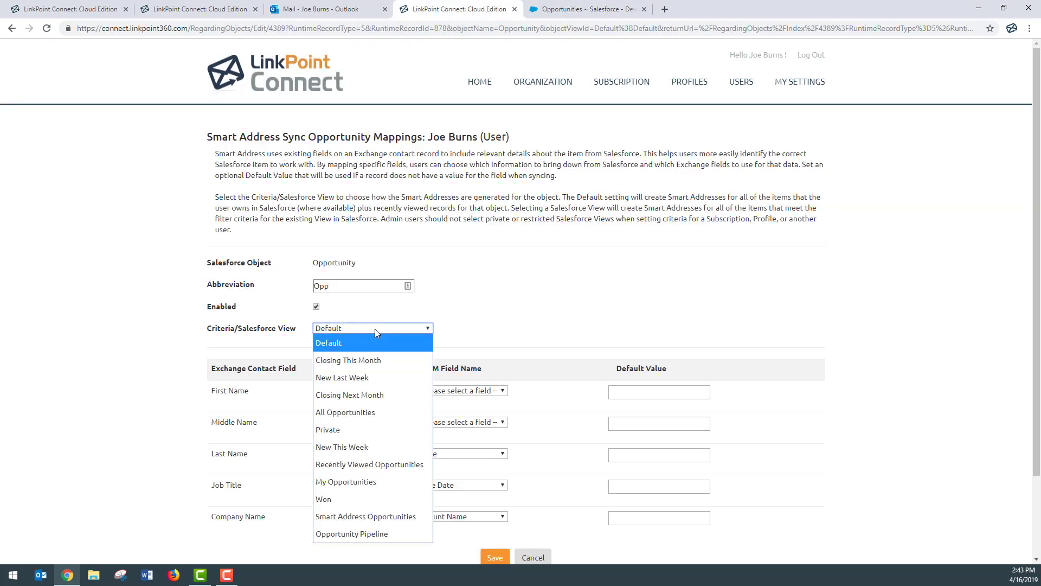
{"action": "left_click", "coordinate": [367, 515]}
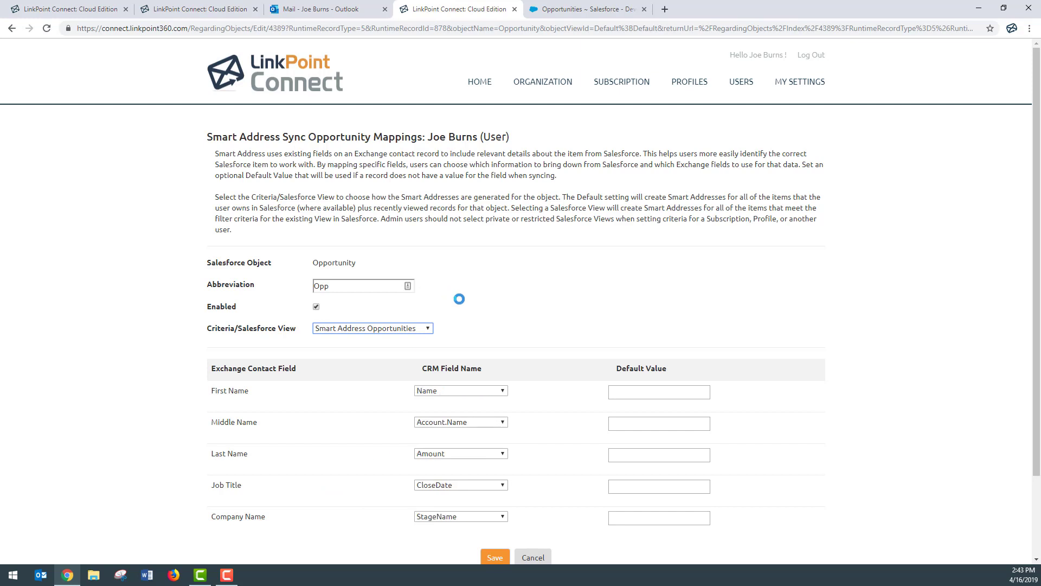
{"action": "scroll", "coordinate": [459, 301], "scroll_direction": "down", "scroll_amount": 1}
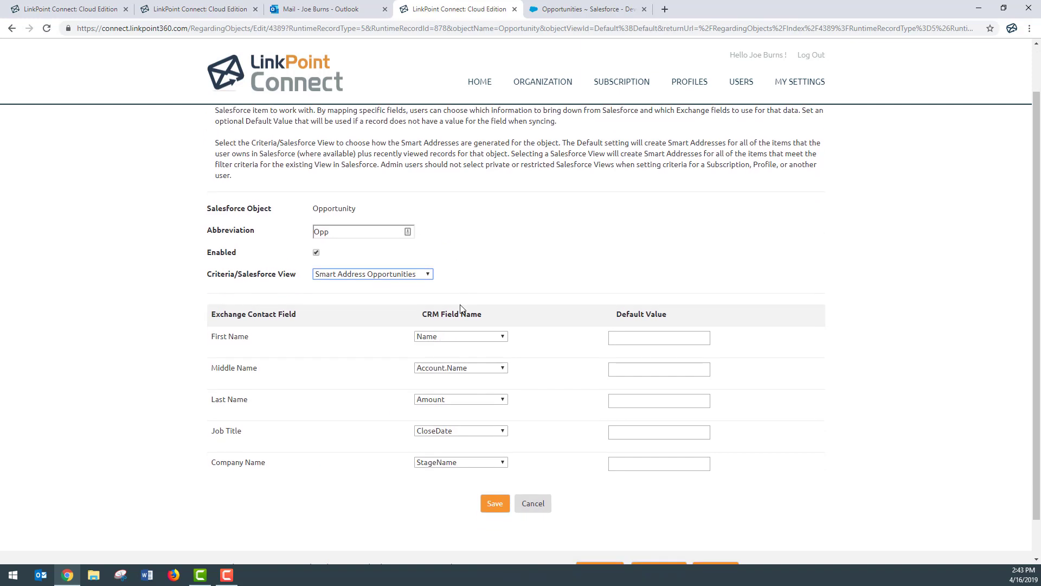
{"action": "left_click", "coordinate": [493, 504]}
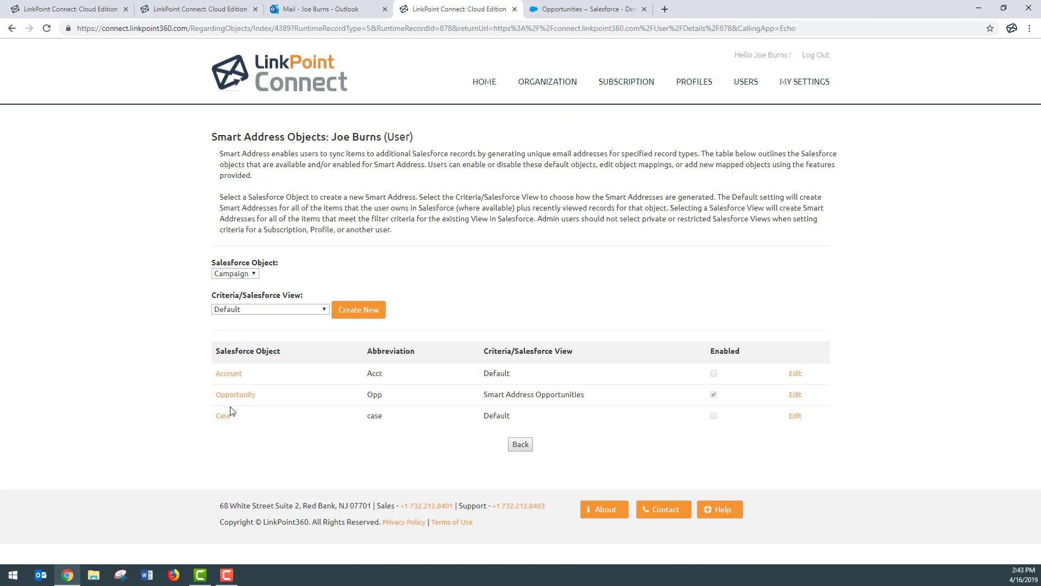
Review the Salesforce Object list without changes, then go back to the sync jobs page.
{"action": "left_click", "coordinate": [253, 275]}
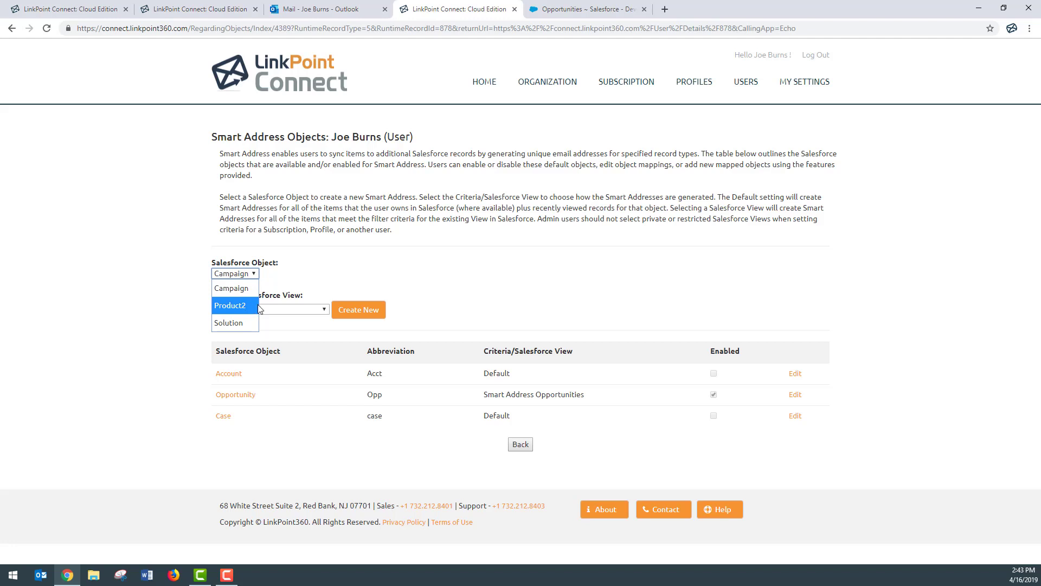
{"action": "left_click", "coordinate": [366, 276]}
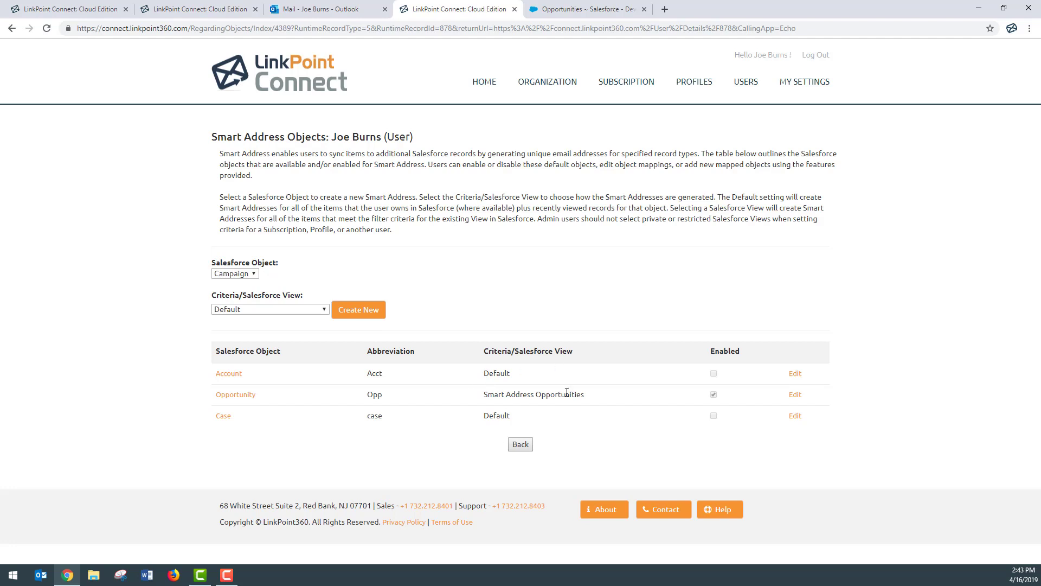
{"action": "left_click", "coordinate": [520, 445]}
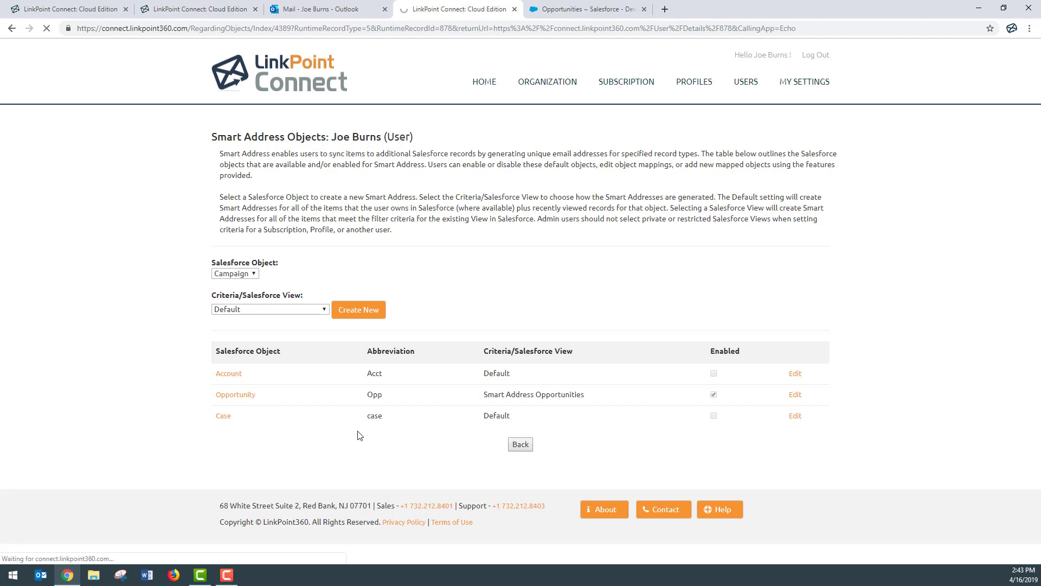
{"action": "scroll", "coordinate": [124, 391], "scroll_direction": "down", "scroll_amount": 5}
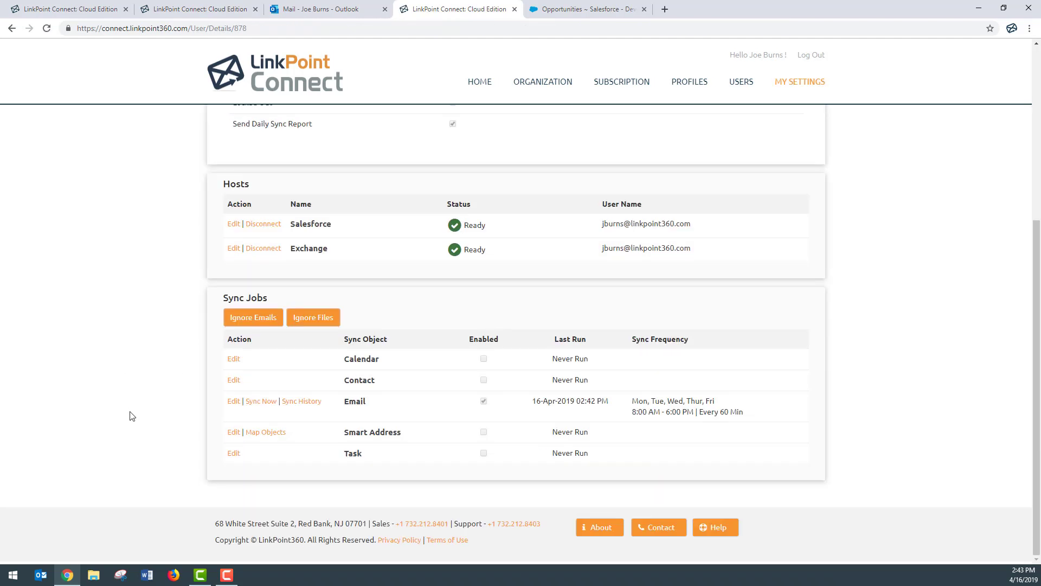
Enable Smart Address sync on its Mon–Fri 9:00 AM–5:00 PM, every-1440-minutes schedule and save it.
{"action": "left_click", "coordinate": [237, 437]}
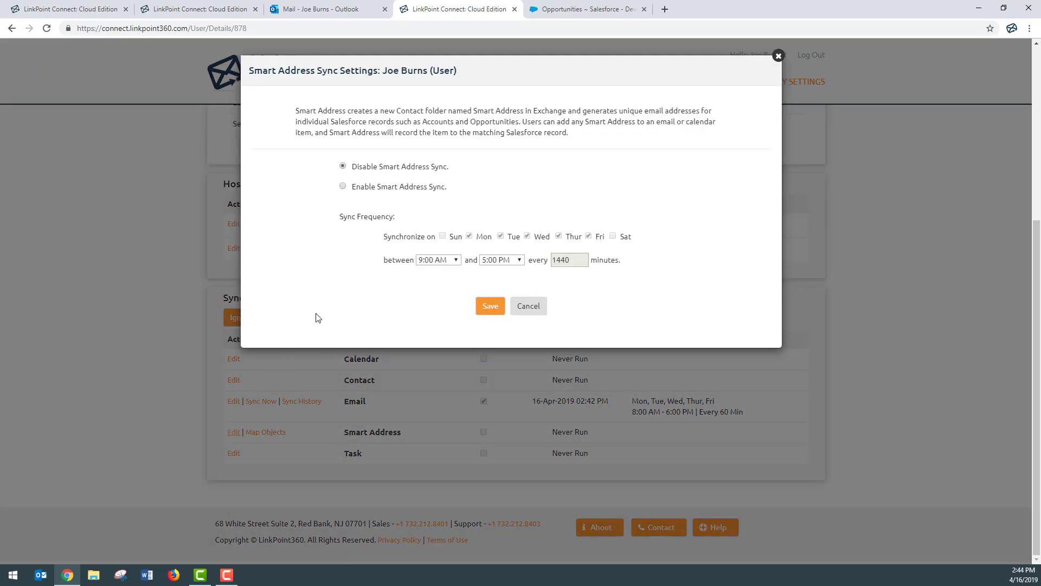
{"action": "left_click", "coordinate": [343, 186]}
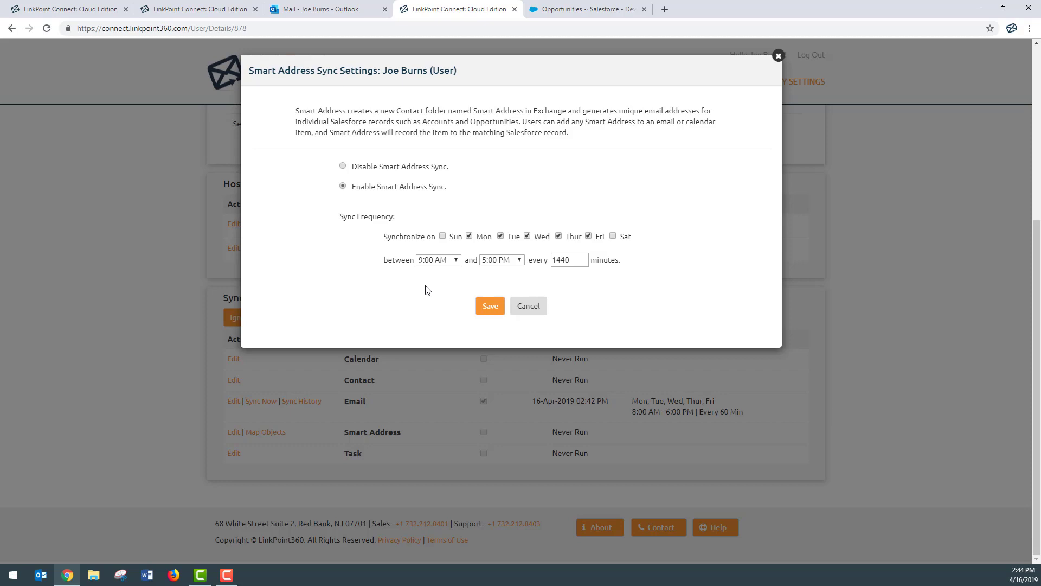
{"action": "left_click", "coordinate": [483, 315]}
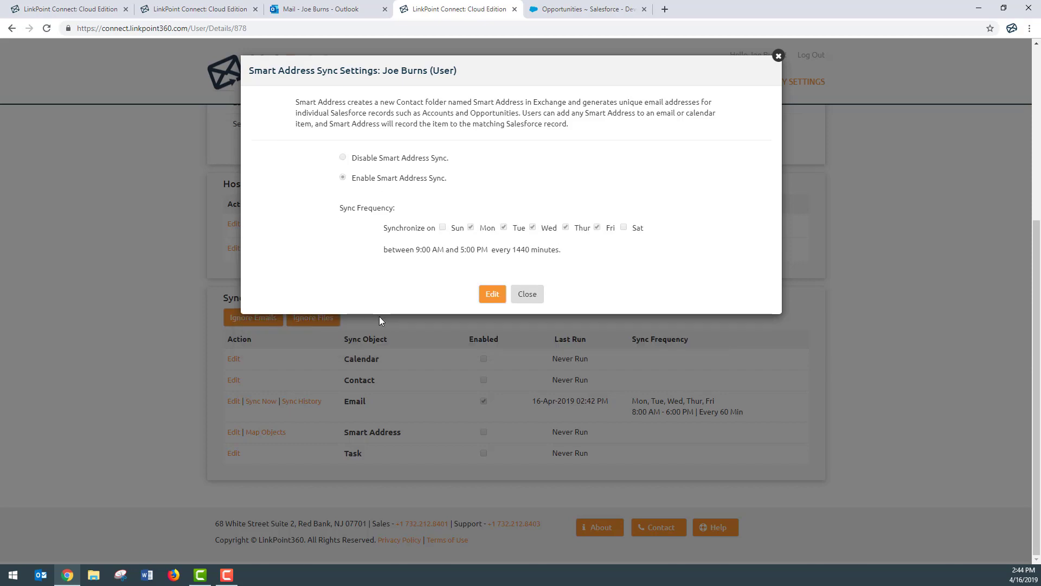
{"action": "left_click", "coordinate": [527, 294]}
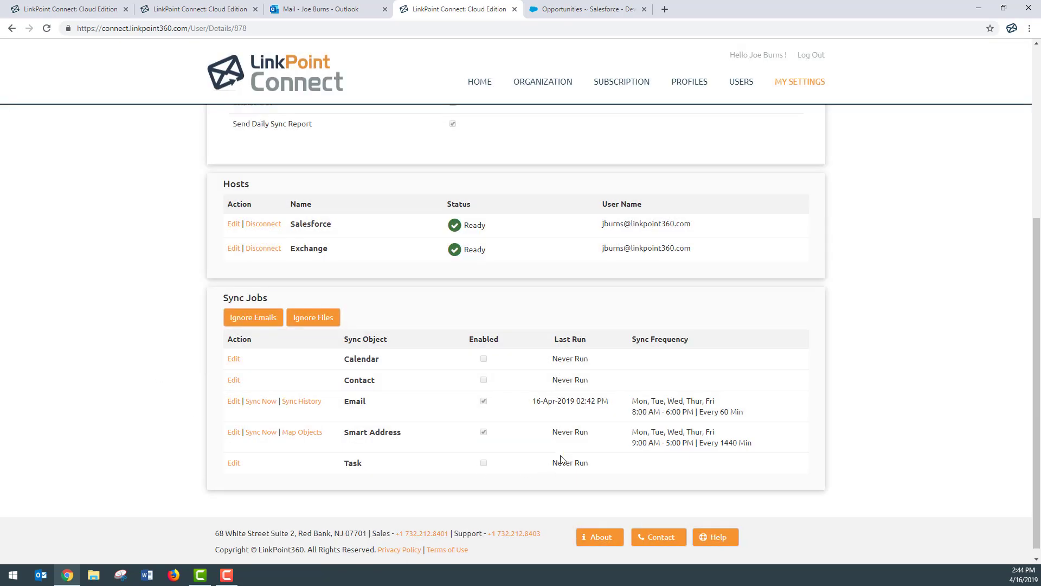
Run an immediate Smart Address sync, then switch to the Outlook mailbox tab.
{"action": "left_click_drag", "start_coordinate": [611, 406], "coordinate": [523, 422]}
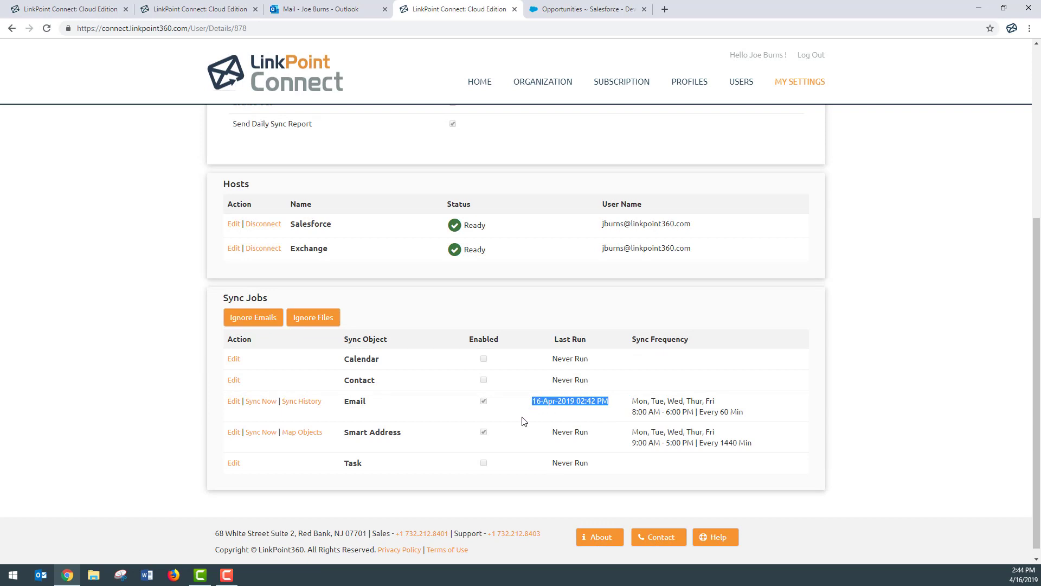
{"action": "left_click", "coordinate": [729, 415]}
{"action": "left_click", "coordinate": [261, 432]}
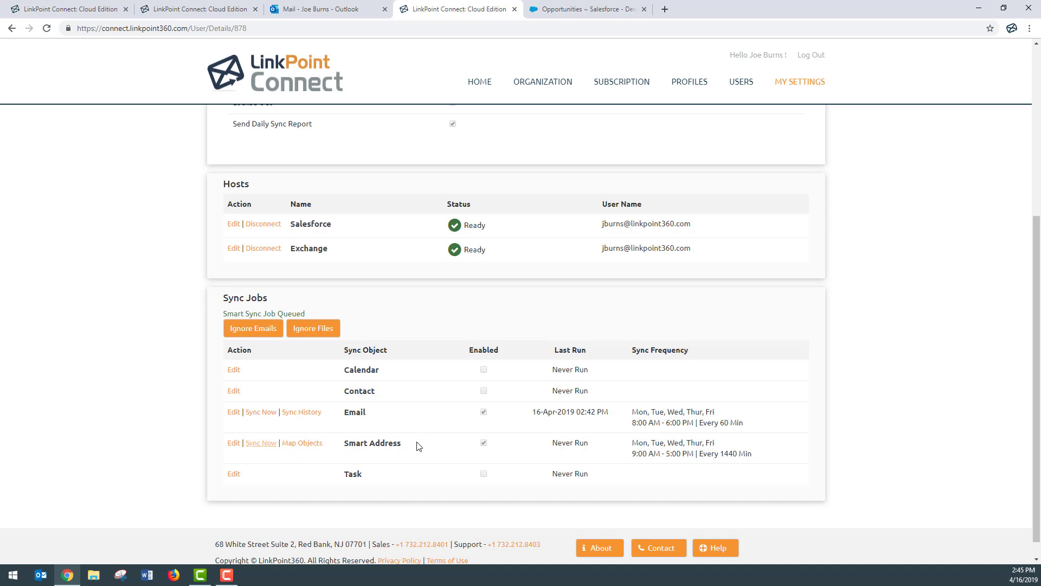
{"action": "left_click", "coordinate": [326, 7]}
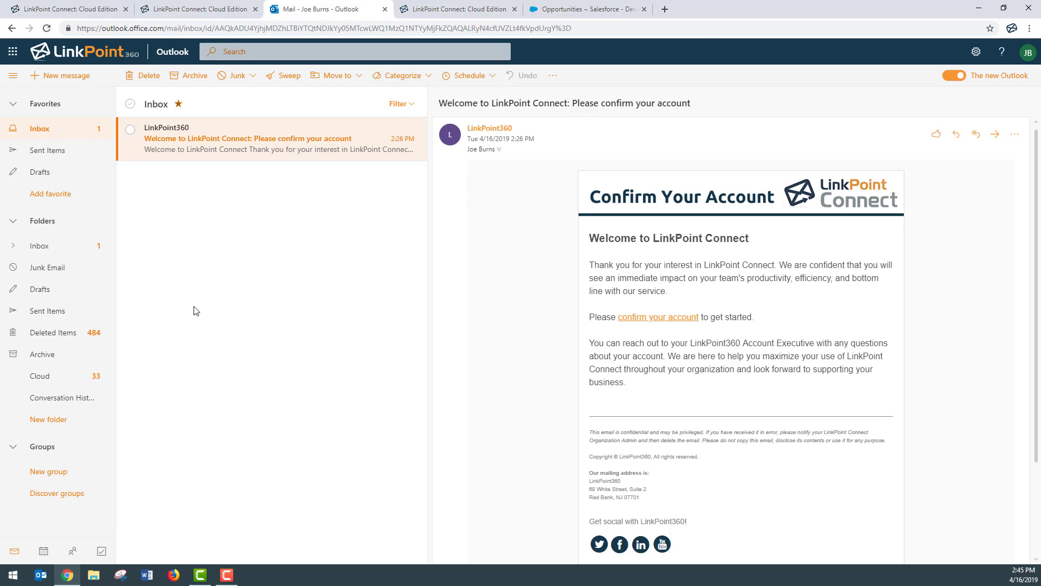
Browse the Smart Address folder's Lab Generators and Grand Hotels Emergency Generators contacts, then return to Mail.
{"action": "left_click", "coordinate": [76, 556]}
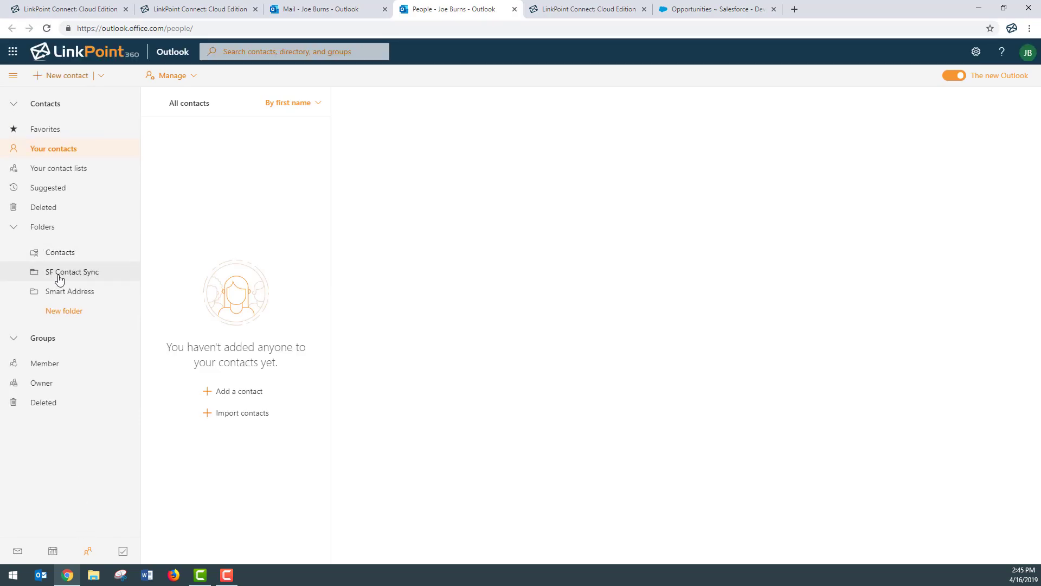
{"action": "left_click", "coordinate": [108, 296]}
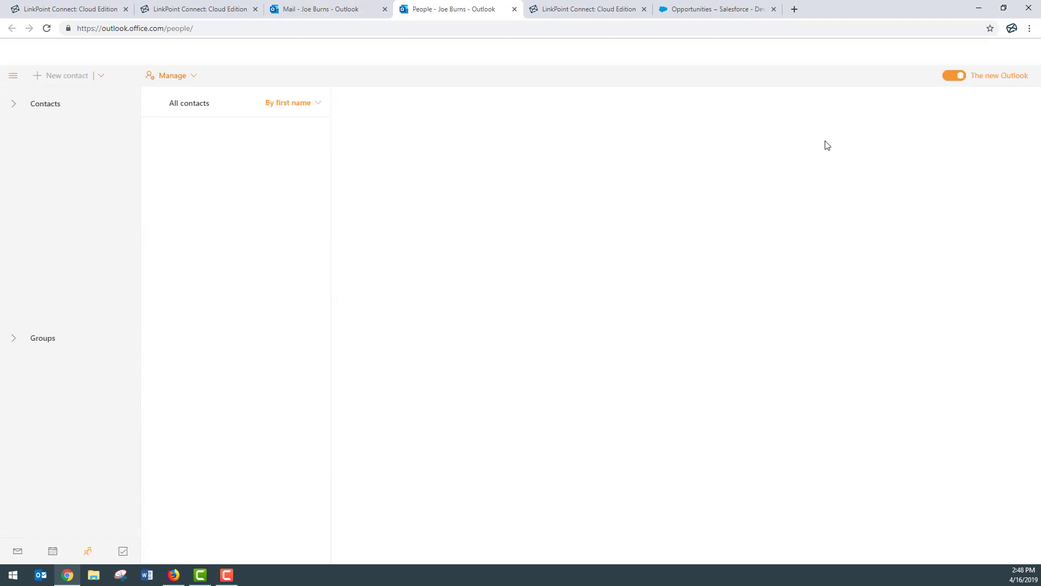
{"action": "left_click", "coordinate": [80, 295]}
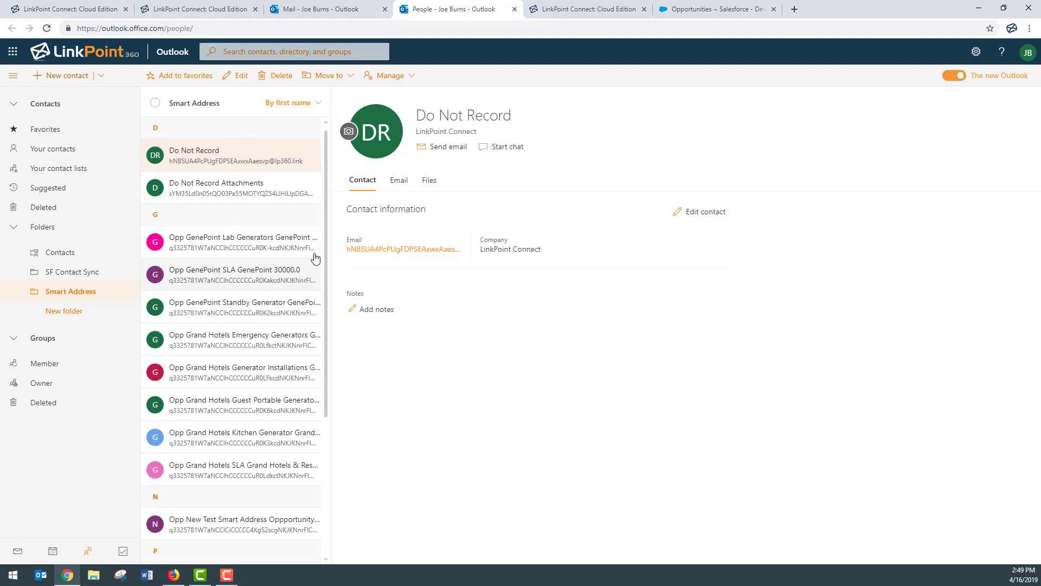
{"action": "left_click", "coordinate": [237, 248]}
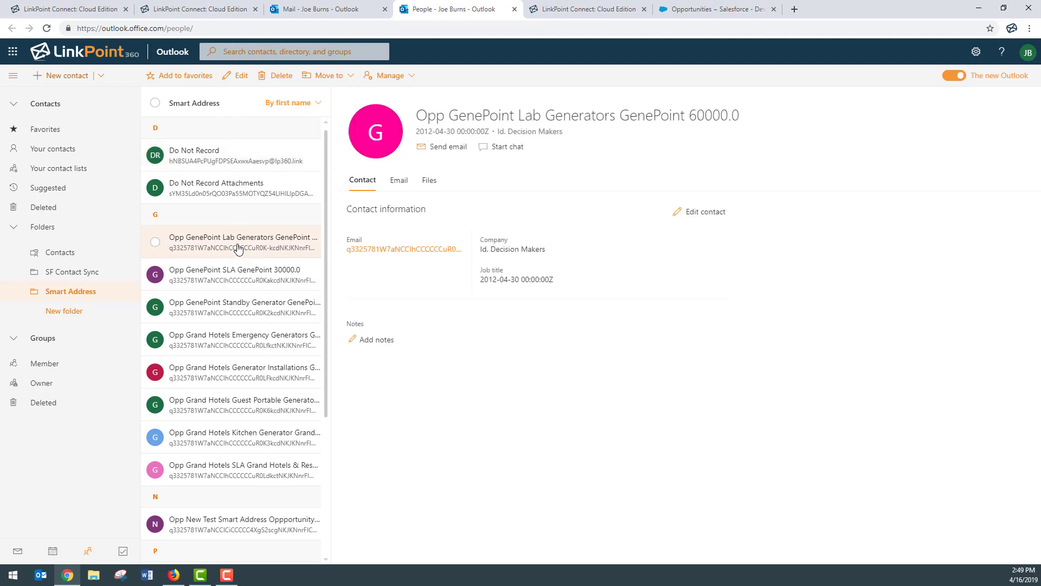
{"action": "key", "text": "Down"}
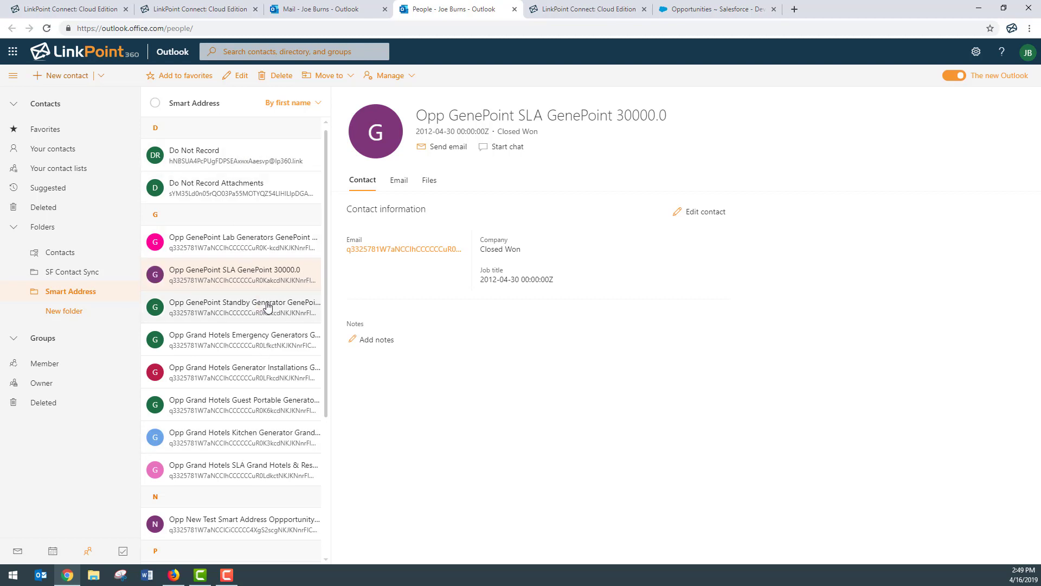
{"action": "left_click", "coordinate": [235, 339]}
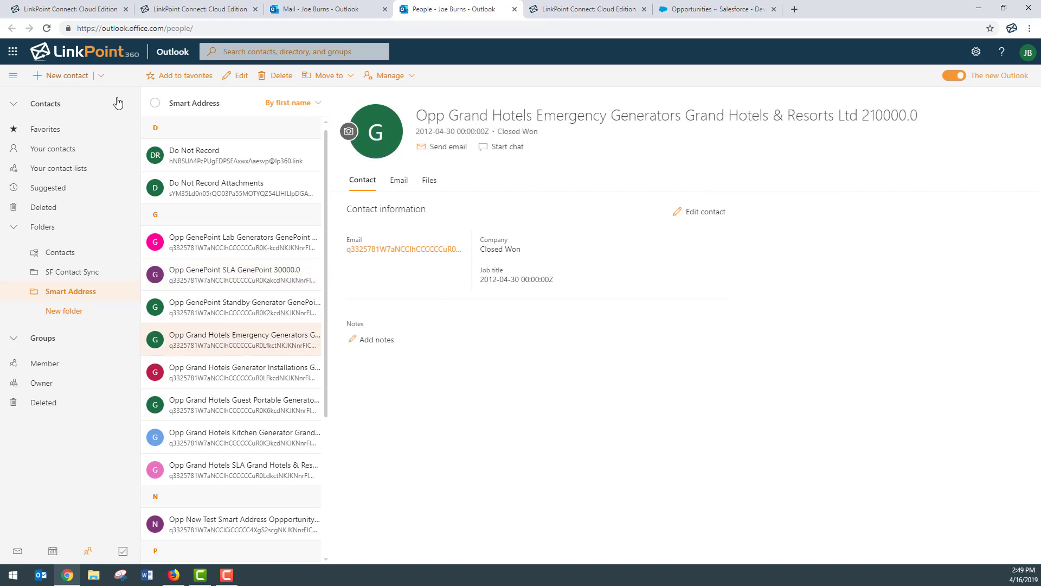
{"action": "left_click", "coordinate": [17, 552]}
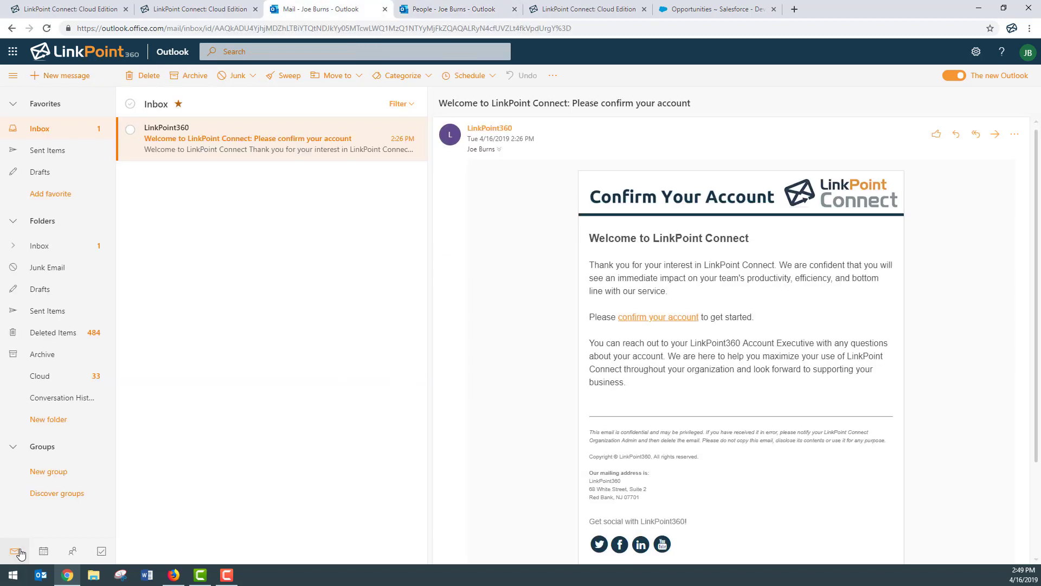
Address a new message to the suggested contact with subject 'Test Email'.
{"action": "left_click", "coordinate": [75, 80]}
{"action": "type", "text": "f"}
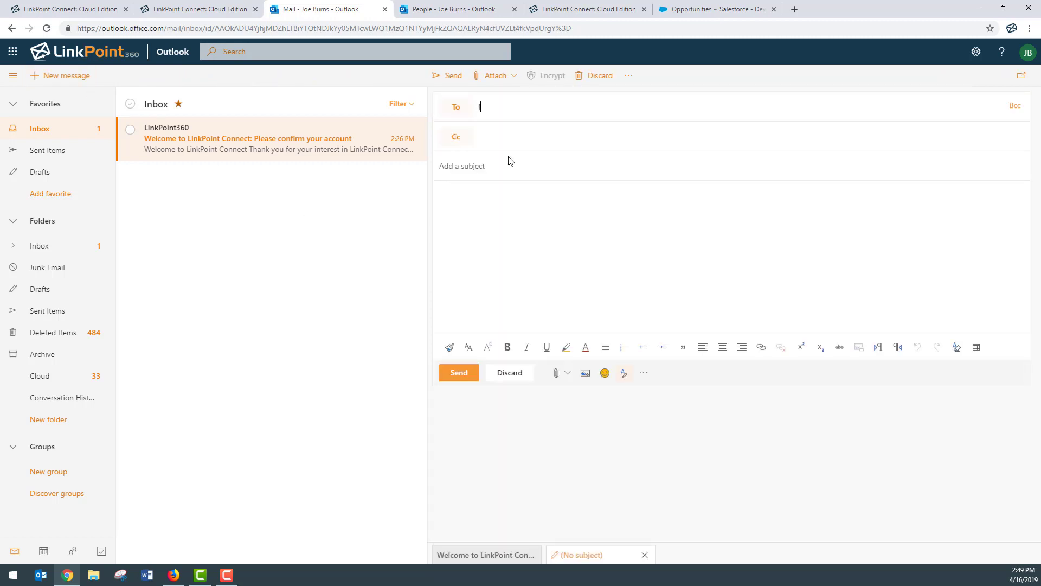
{"action": "type", "text": "red"}
{"action": "left_click", "coordinate": [542, 136]}
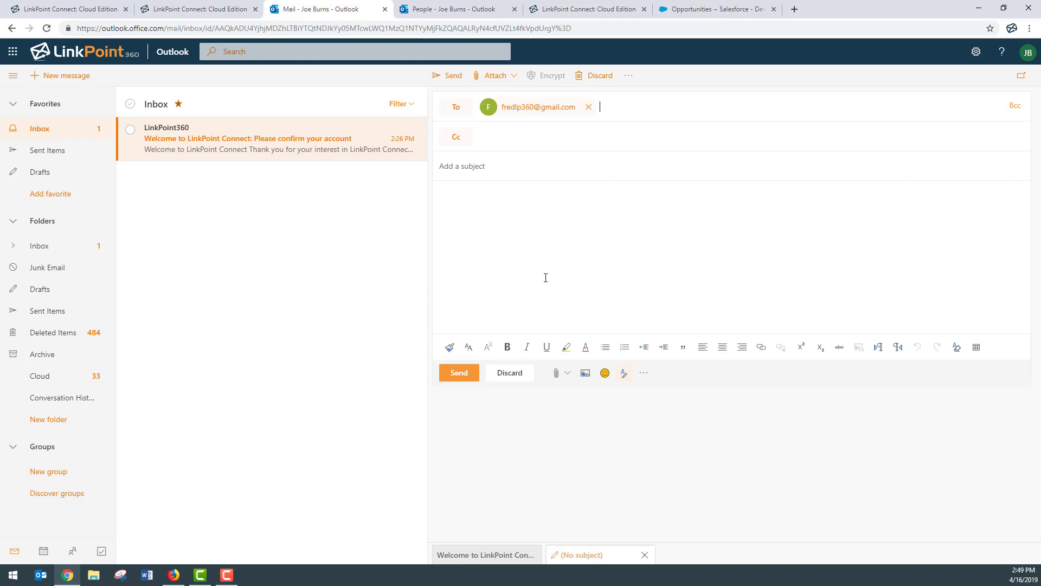
{"action": "left_click", "coordinate": [514, 163]}
{"action": "type", "text": "Test Email"}
Add the Opp PE Agreements Genentech Smart Address in Bcc and send the message.
{"action": "left_click", "coordinate": [1015, 106]}
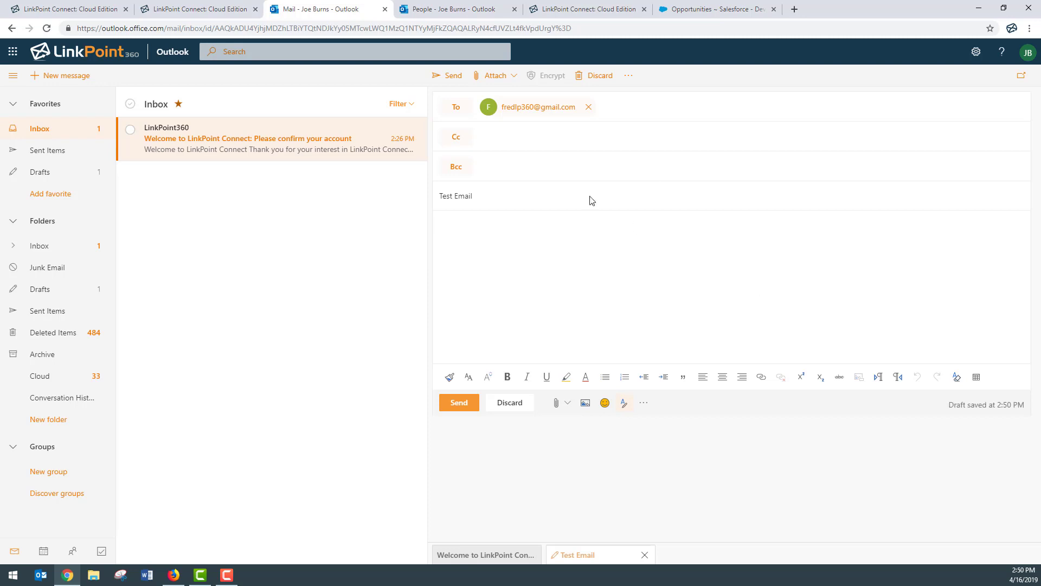
{"action": "left_click", "coordinate": [514, 169]}
{"action": "type", "text": "opp"}
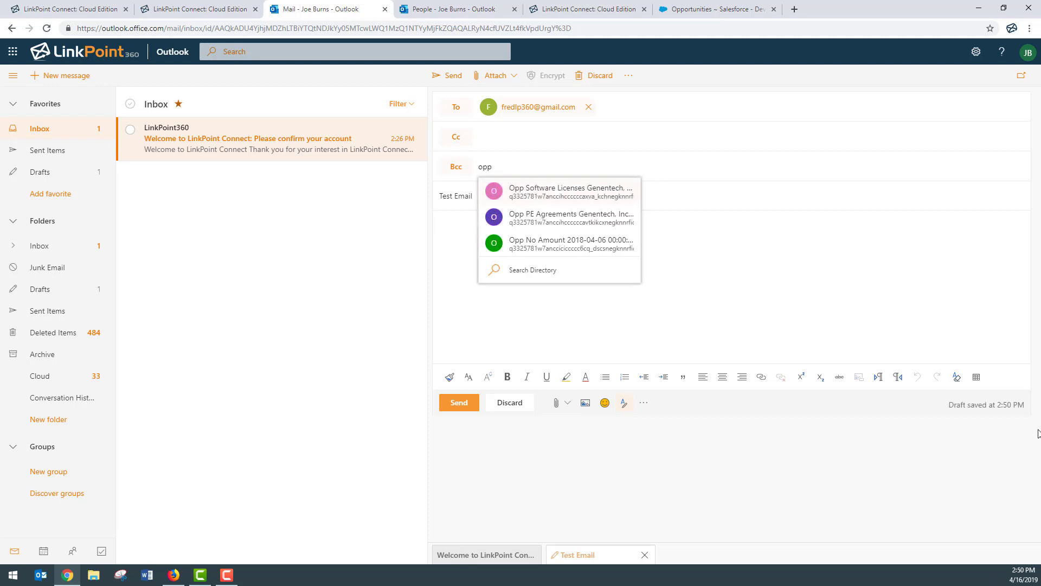
{"action": "left_click", "coordinate": [597, 217]}
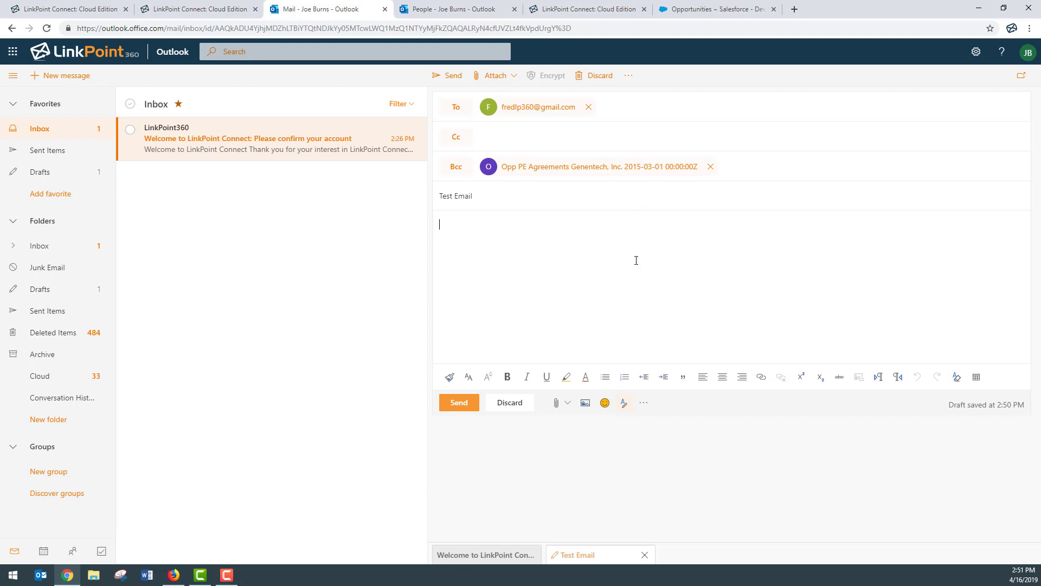
{"action": "left_click", "coordinate": [453, 76]}
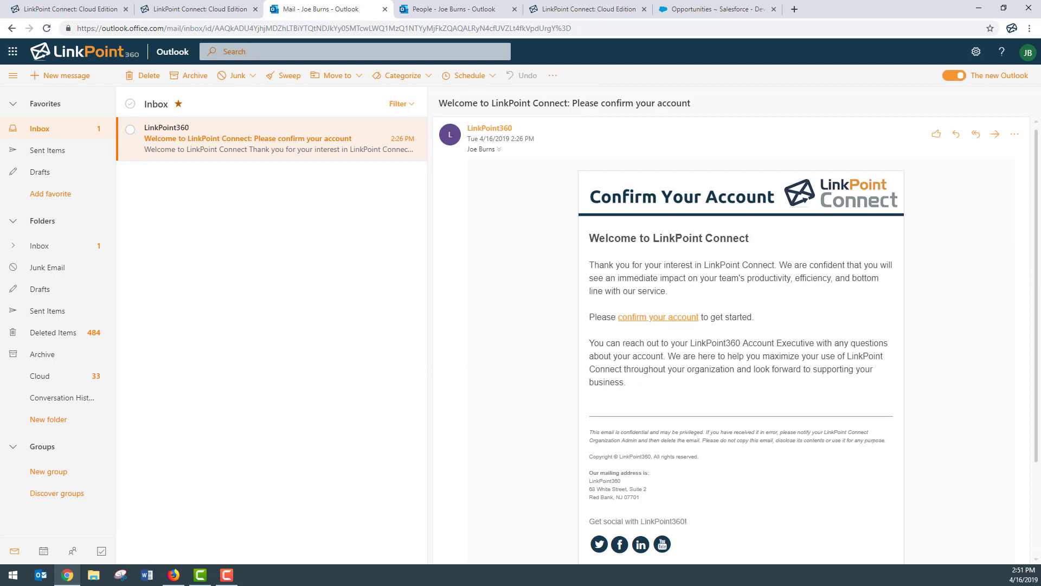
Go back to the People page's Smart Address folder showing the Grand Hotels Emergency Generators contact.
{"action": "key", "text": "alt+Tab"}
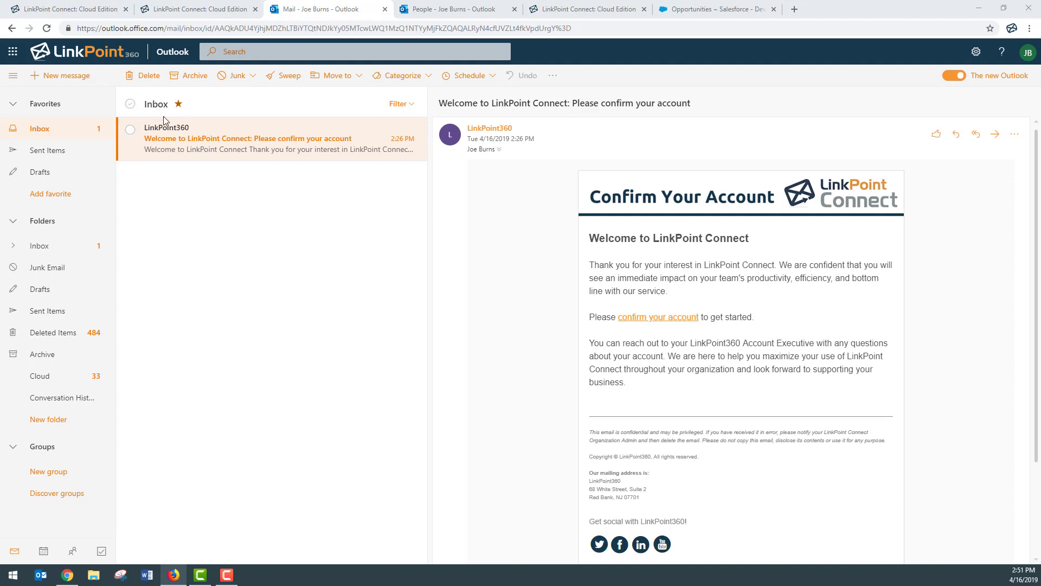
{"action": "left_click", "coordinate": [72, 552]}
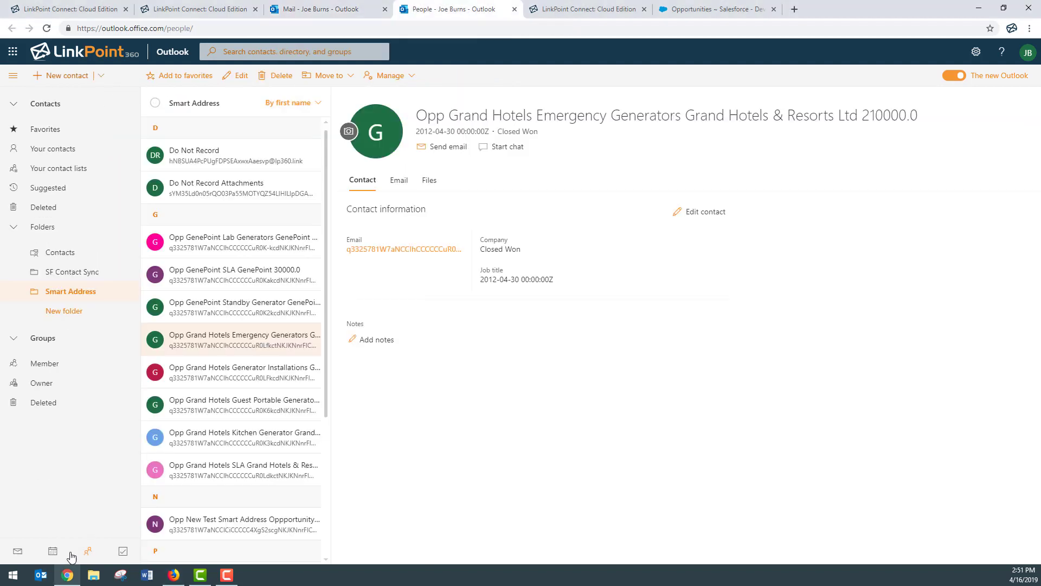
View the Do Not Record contact, then the Do Not Record Attachments contact under LinkPoint Connect.
{"action": "left_click", "coordinate": [250, 168]}
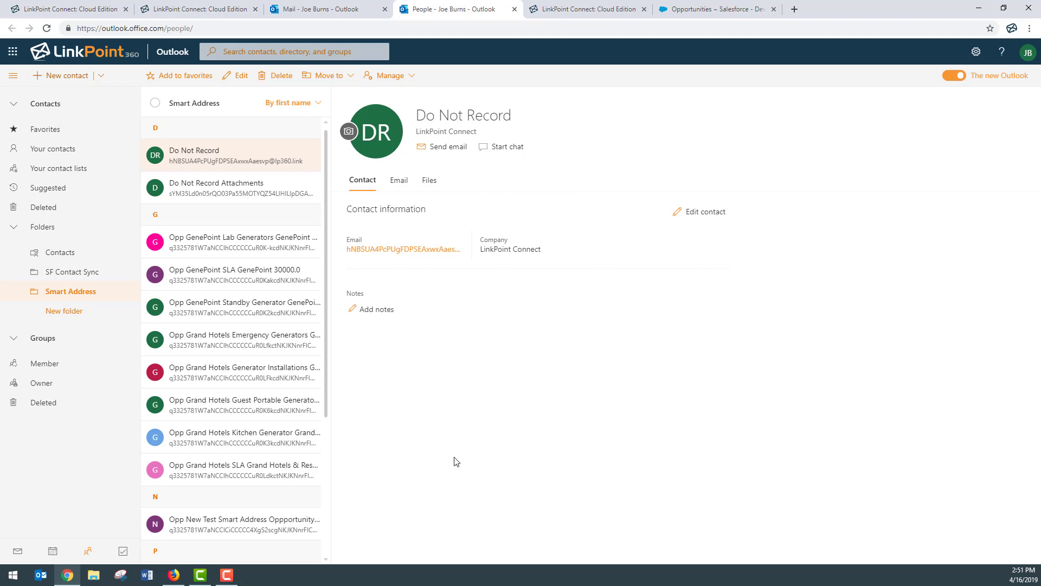
{"action": "left_click", "coordinate": [233, 194]}
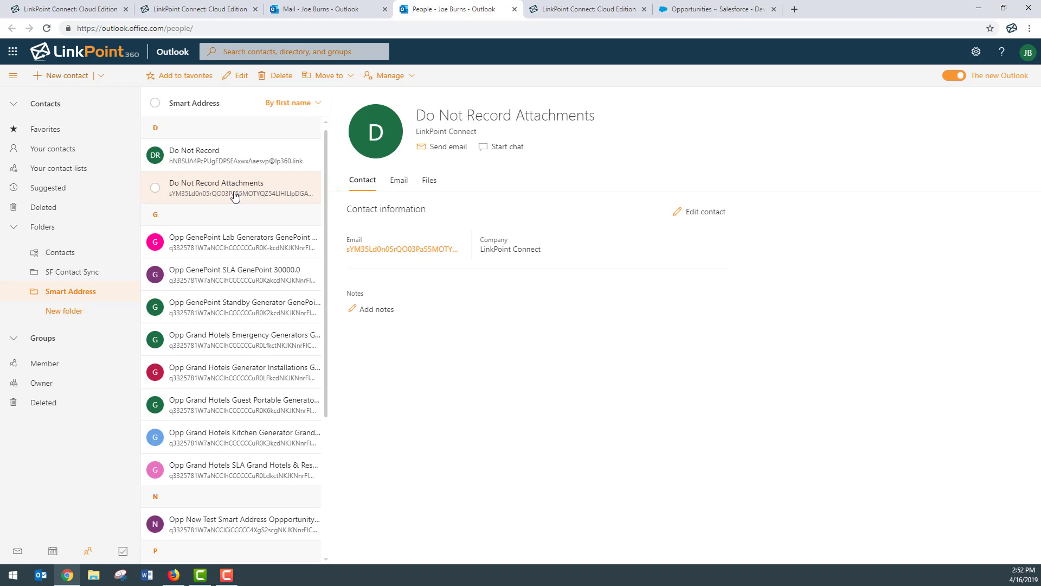
View the Record Attachments contact, then the Smart Record contact, further down the Smart Address list.
{"action": "scroll", "coordinate": [234, 196], "scroll_direction": "down", "scroll_amount": 4}
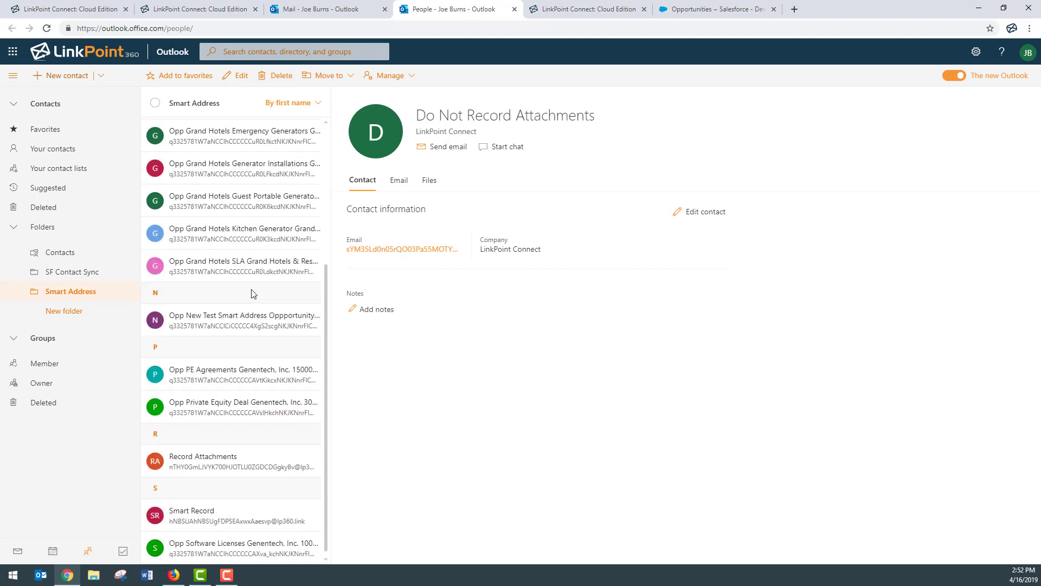
{"action": "left_click", "coordinate": [217, 468]}
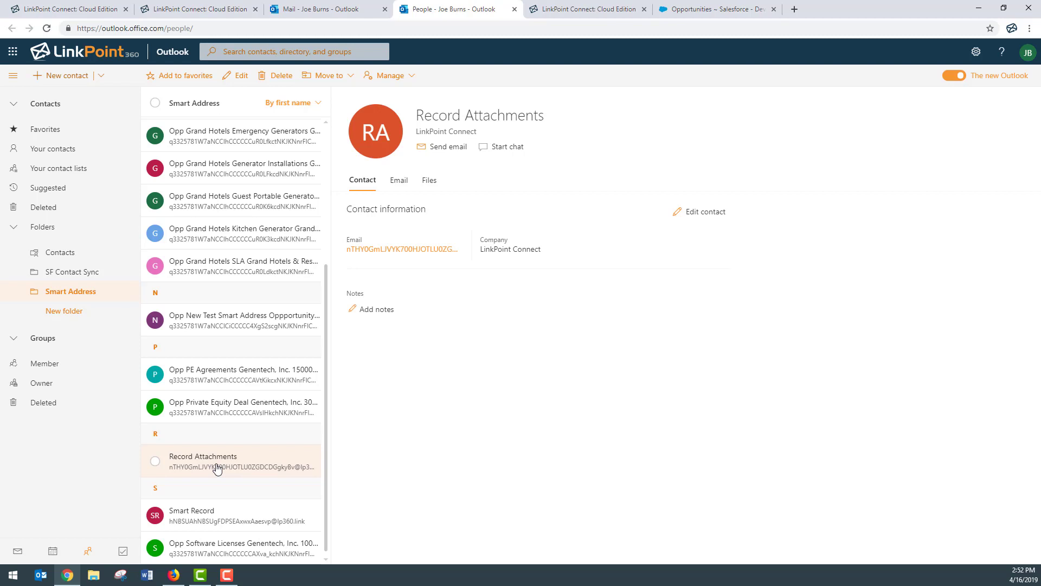
{"action": "left_click", "coordinate": [230, 512]}
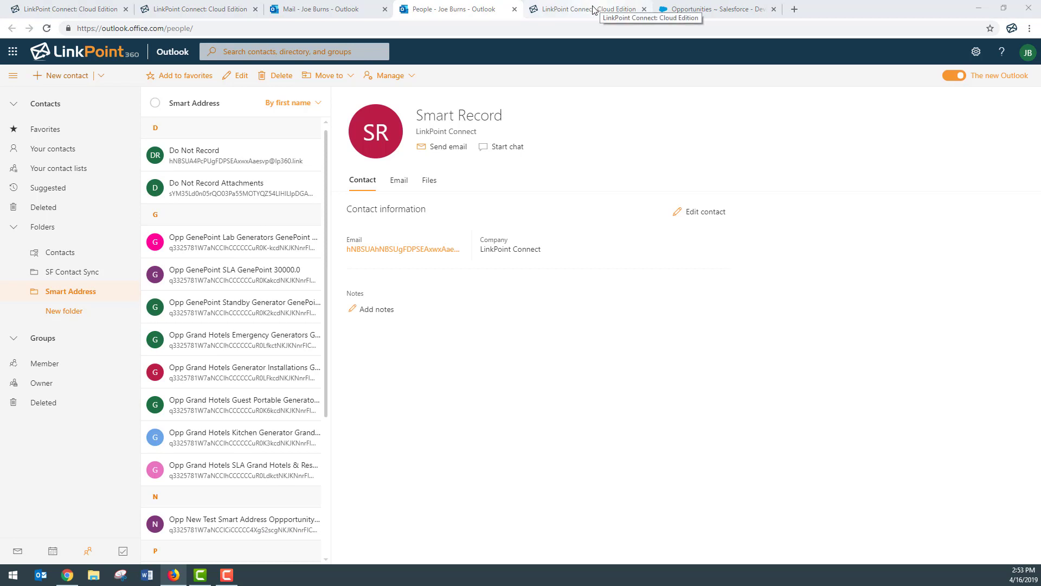
Switch to the LinkPoint Connect tab and reload My Settings to show the Sync Jobs.
{"action": "left_click", "coordinate": [602, 8]}
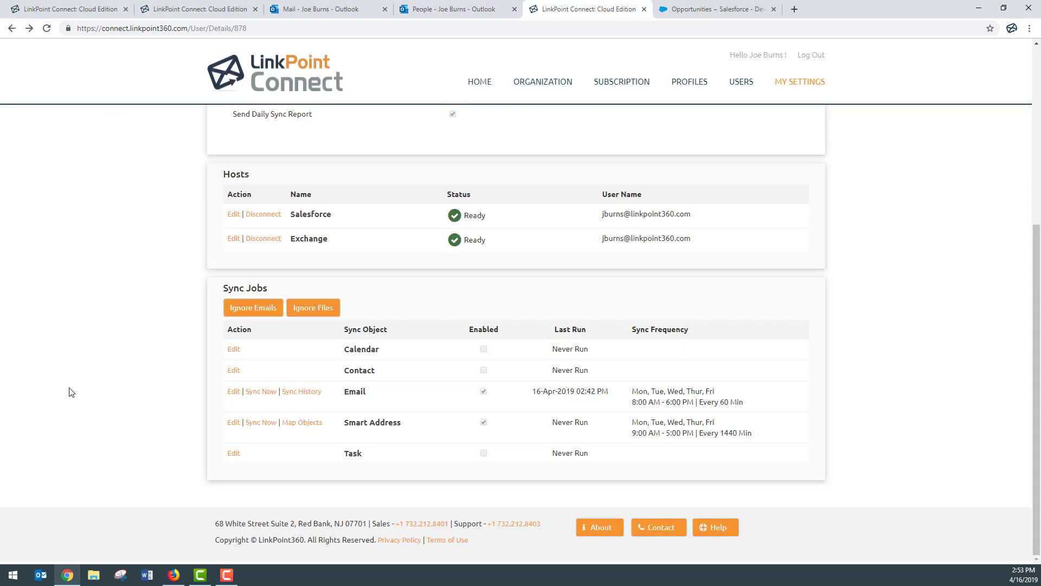
{"action": "key", "text": "F5"}
Edit the Calendar sync job to sync calendar items only when designated.
{"action": "left_click", "coordinate": [233, 349]}
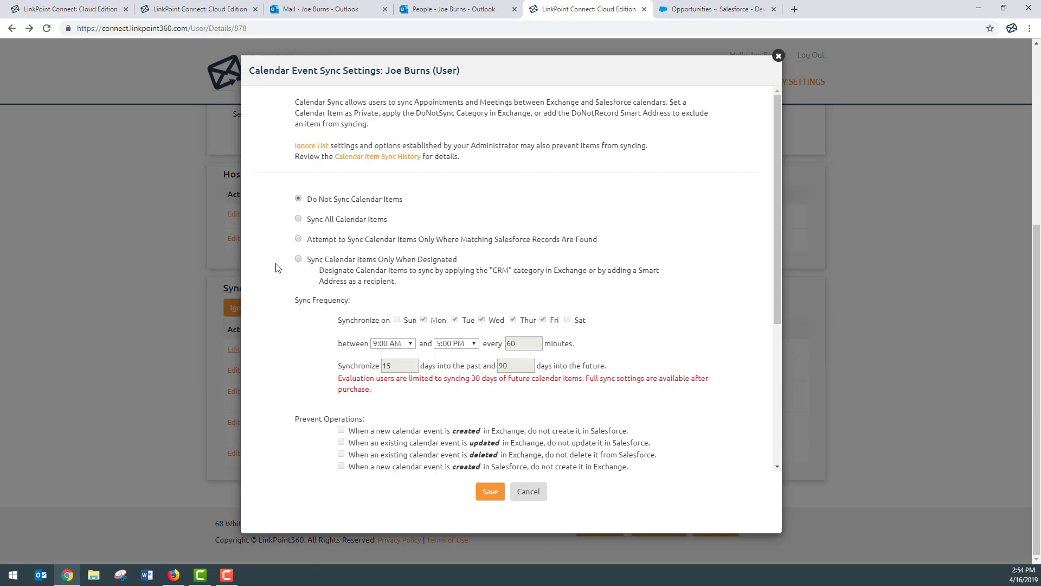
{"action": "left_click", "coordinate": [299, 218]}
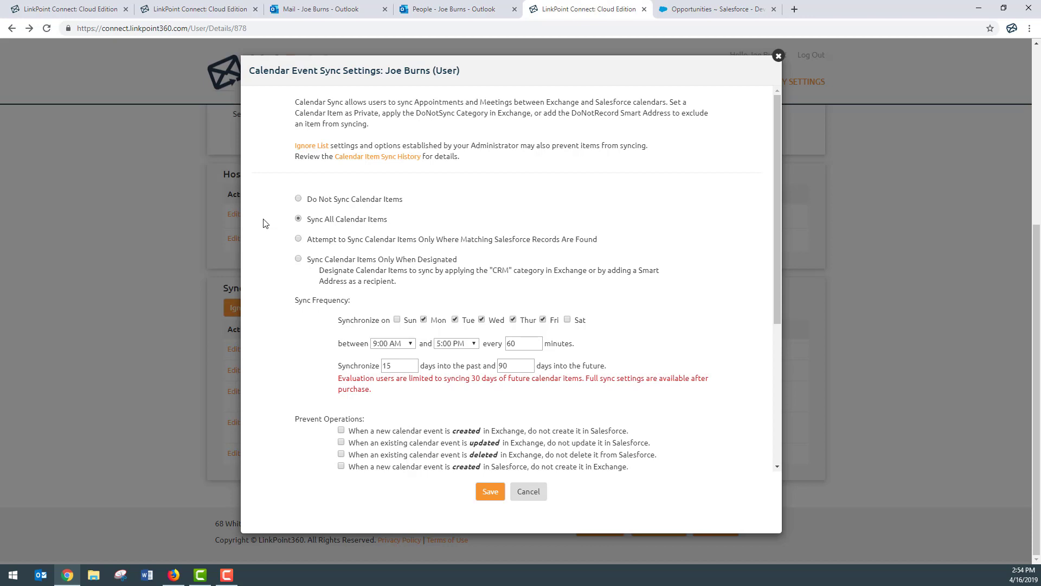
{"action": "left_click", "coordinate": [298, 260]}
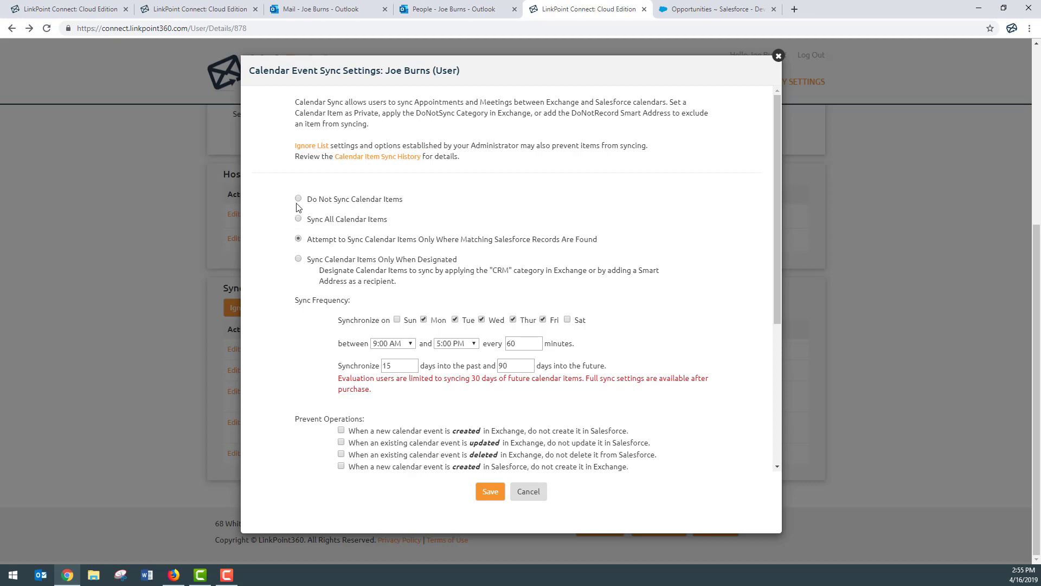
Choose 'Sync Calendar Items Only When Designated', then scroll through the calendar sync options.
{"action": "left_click", "coordinate": [298, 259]}
{"action": "scroll", "coordinate": [289, 299], "scroll_direction": "down", "scroll_amount": 1}
{"action": "scroll", "coordinate": [287, 299], "scroll_direction": "down", "scroll_amount": 2}
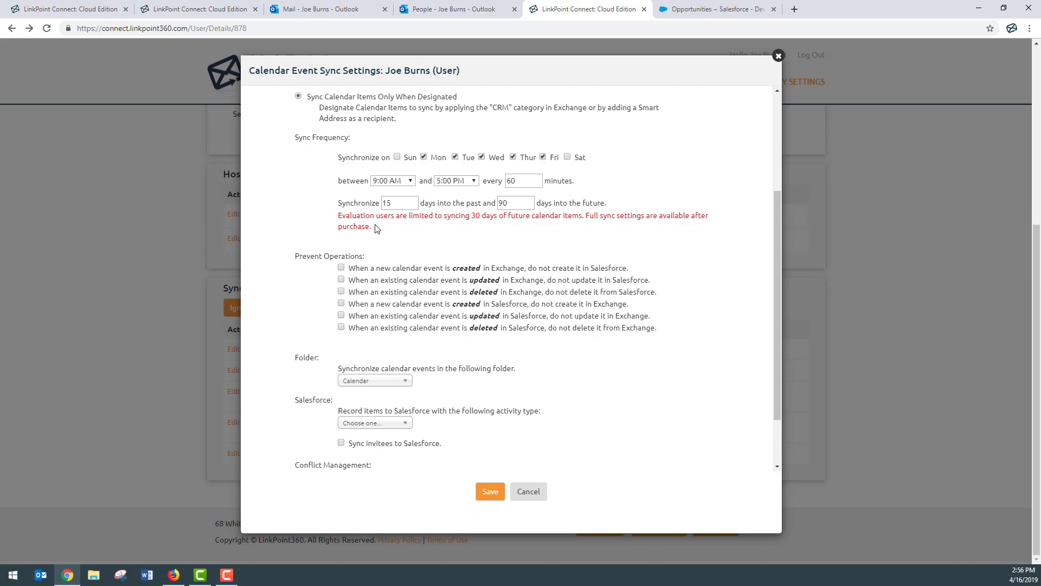
{"action": "scroll", "coordinate": [298, 233], "scroll_direction": "down", "scroll_amount": 3}
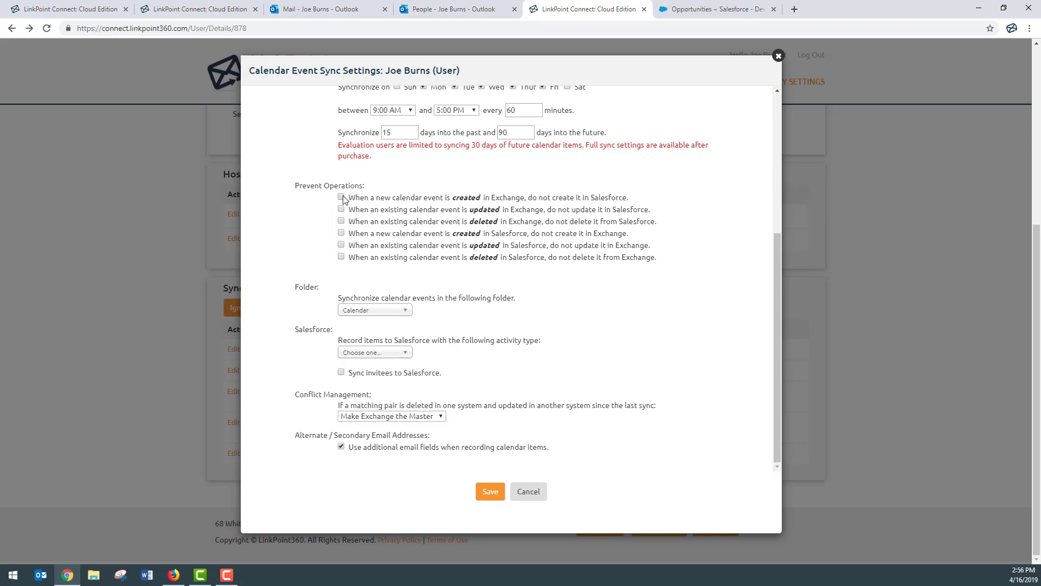
Tick and then clear the three Exchange-to-Salesforce prevent create, update and delete options.
{"action": "left_click", "coordinate": [342, 198]}
{"action": "left_click", "coordinate": [342, 209]}
{"action": "left_click", "coordinate": [341, 221]}
{"action": "left_click", "coordinate": [341, 198]}
{"action": "left_click", "coordinate": [342, 210]}
{"action": "left_click", "coordinate": [341, 222]}
Tick and clear the three Salesforce-to-Exchange prevent options, then list the sync folders.
{"action": "left_click", "coordinate": [341, 234]}
{"action": "left_click", "coordinate": [341, 246]}
{"action": "left_click", "coordinate": [341, 258]}
{"action": "left_click", "coordinate": [341, 233]}
{"action": "left_click", "coordinate": [341, 245]}
{"action": "left_click", "coordinate": [341, 257]}
{"action": "left_click", "coordinate": [349, 313]}
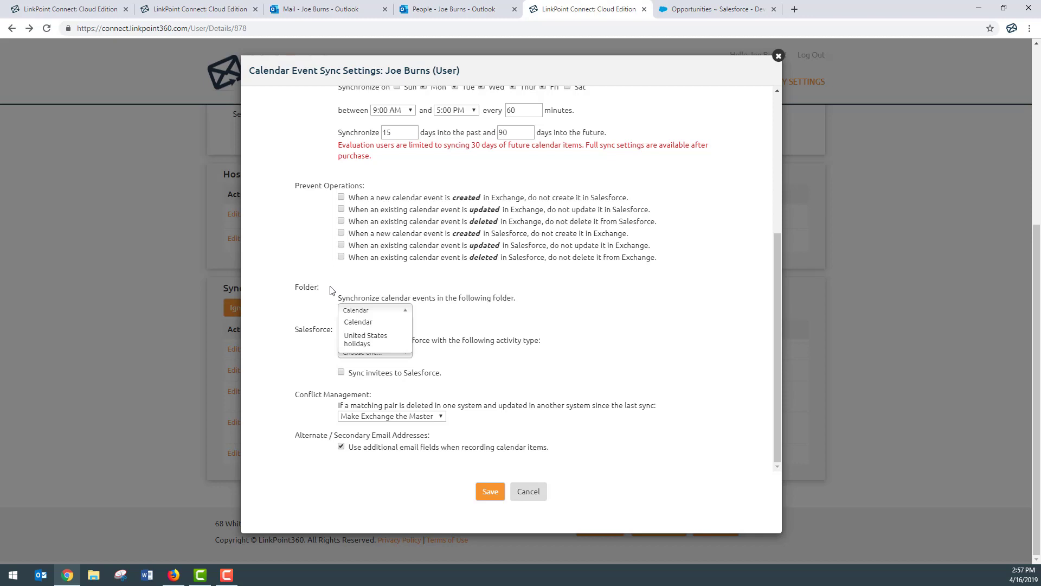
Keep the Calendar folder, record synced items as Meeting activities, and save the calendar settings.
{"action": "left_click", "coordinate": [363, 324]}
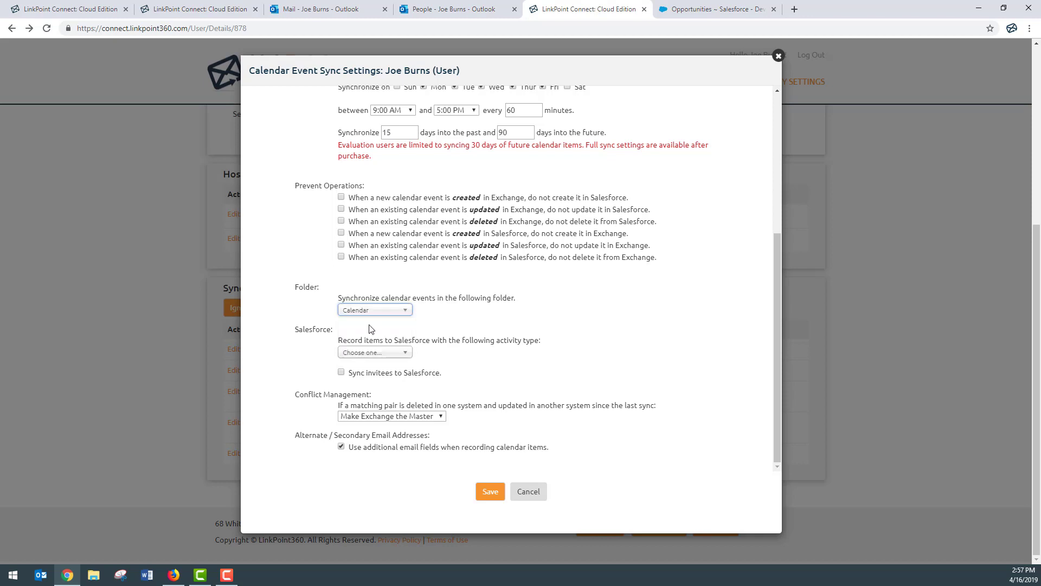
{"action": "left_click", "coordinate": [388, 352]}
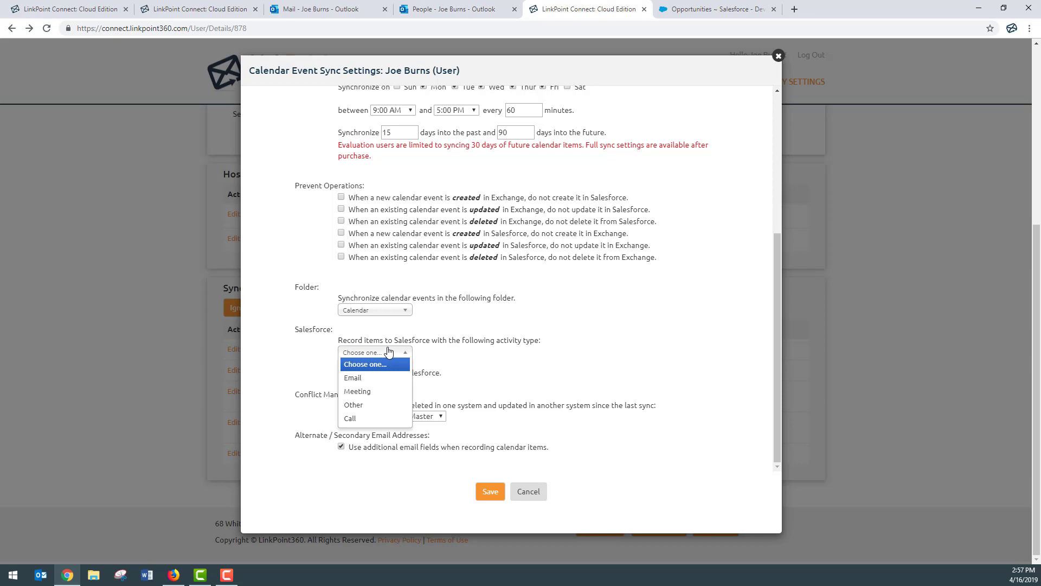
{"action": "left_click", "coordinate": [378, 391]}
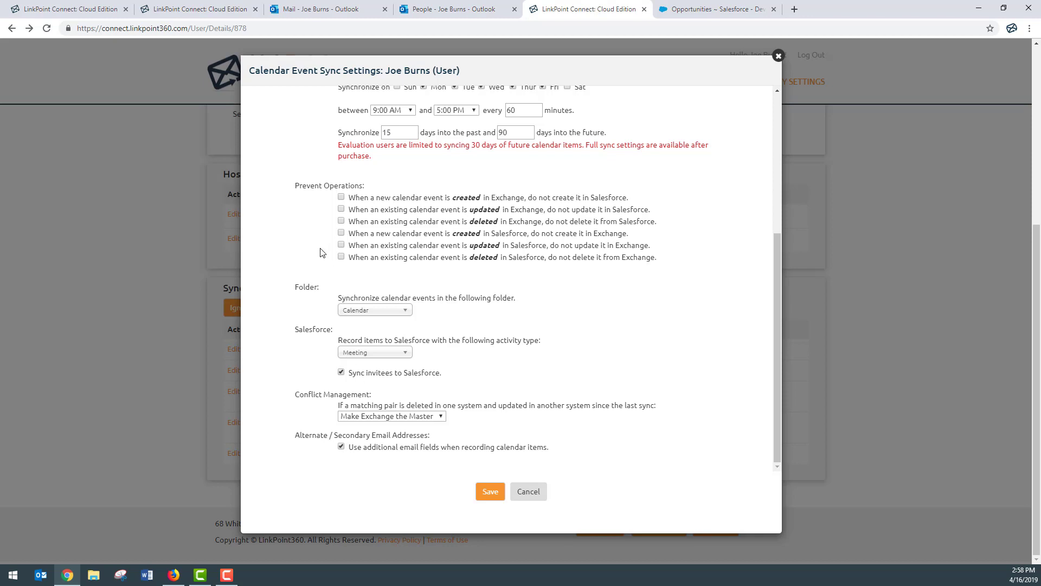
{"action": "scroll", "coordinate": [321, 252], "scroll_direction": "up", "scroll_amount": 5}
{"action": "left_click", "coordinate": [487, 493]}
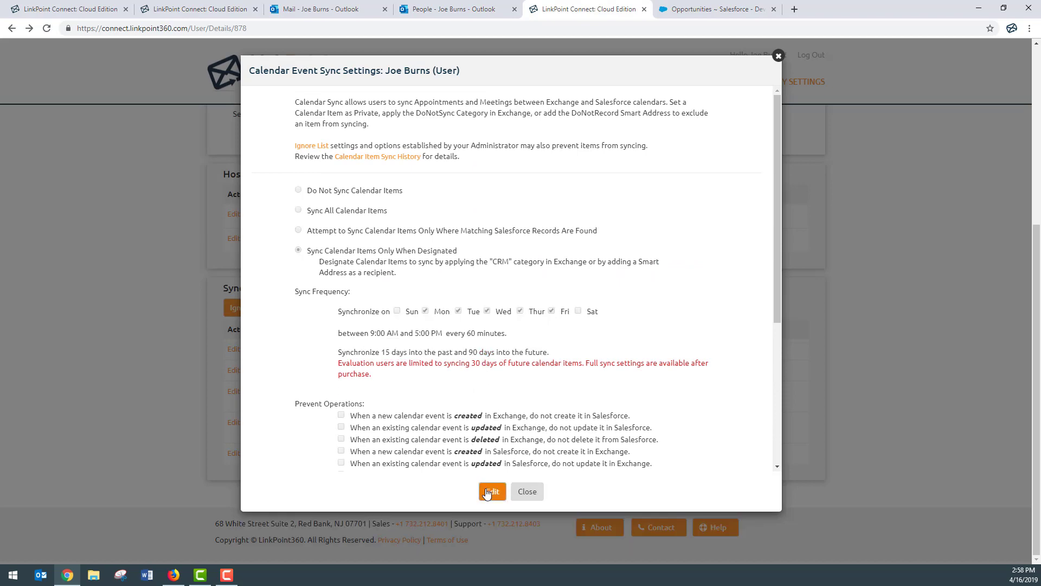
Close calendar settings, try Sync All Tasks for Task sync, then revert to Do Not Sync Tasks and cancel.
{"action": "left_click", "coordinate": [487, 492]}
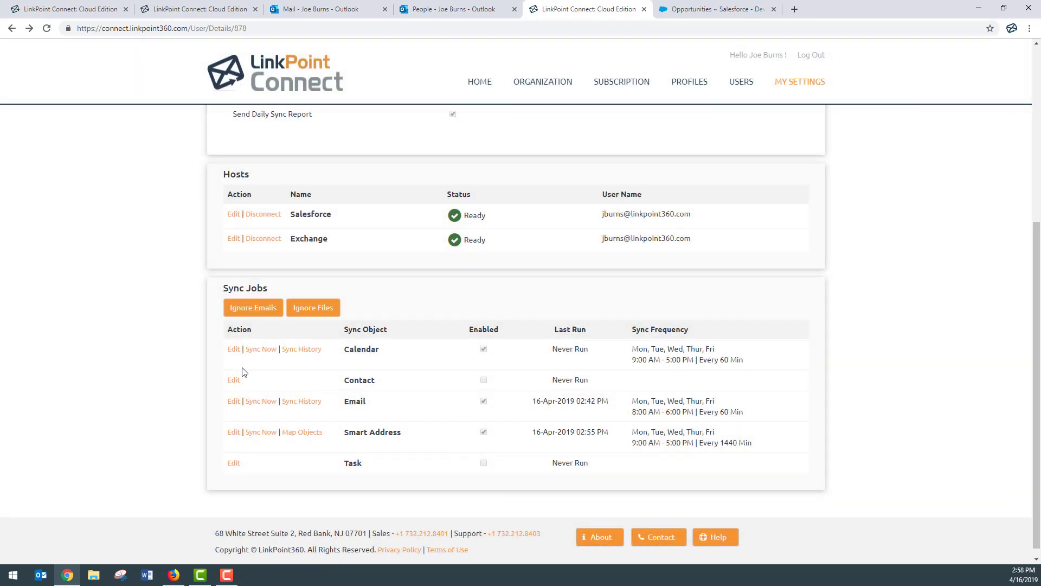
{"action": "left_click", "coordinate": [233, 454]}
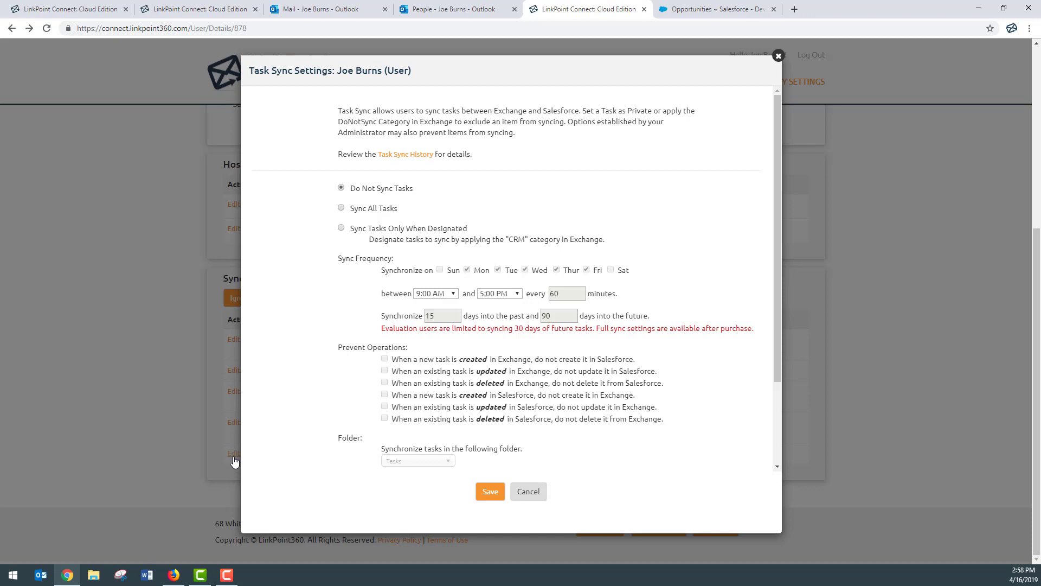
{"action": "left_click", "coordinate": [341, 207]}
{"action": "scroll", "coordinate": [320, 281], "scroll_direction": "down", "scroll_amount": 1}
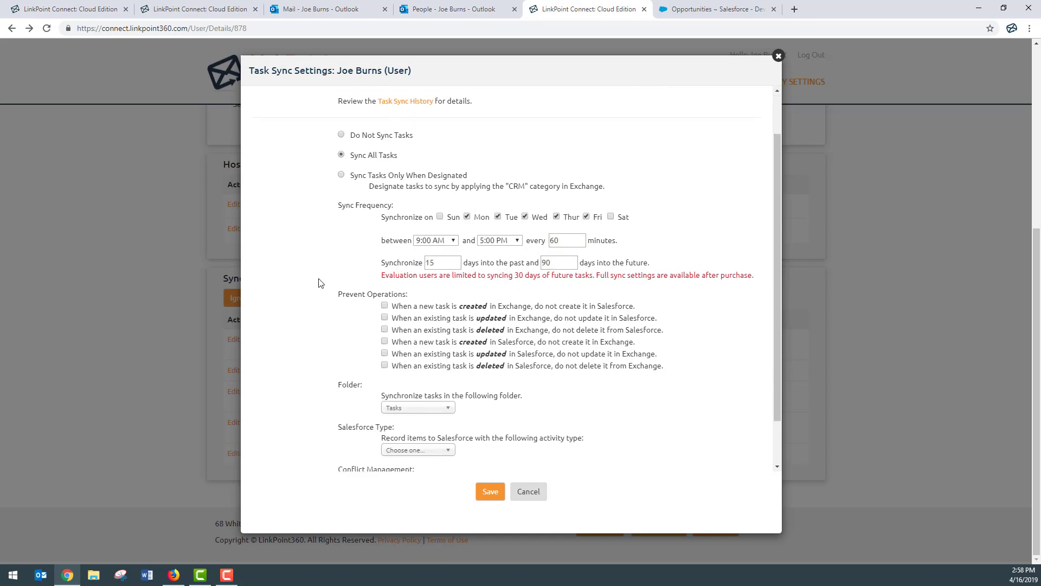
{"action": "scroll", "coordinate": [320, 282], "scroll_direction": "down", "scroll_amount": 1}
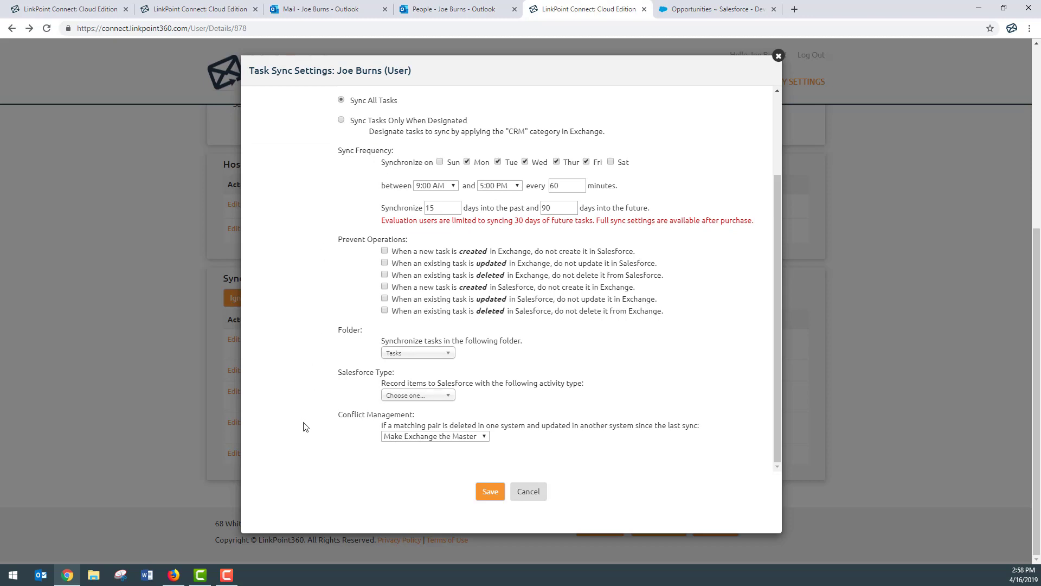
{"action": "scroll", "coordinate": [310, 390], "scroll_direction": "up", "scroll_amount": 2}
{"action": "left_click", "coordinate": [341, 188]}
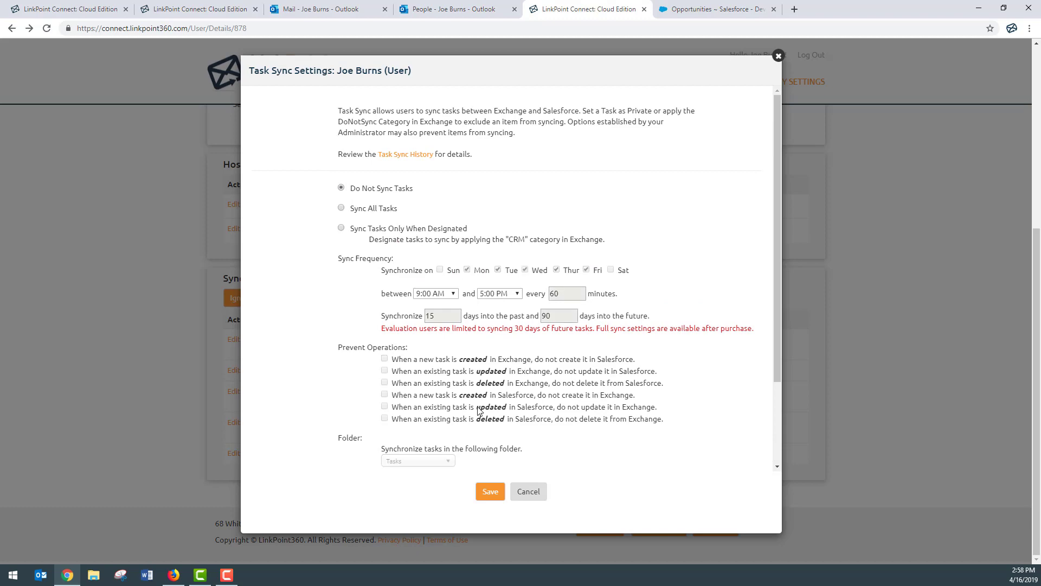
{"action": "left_click", "coordinate": [529, 491]}
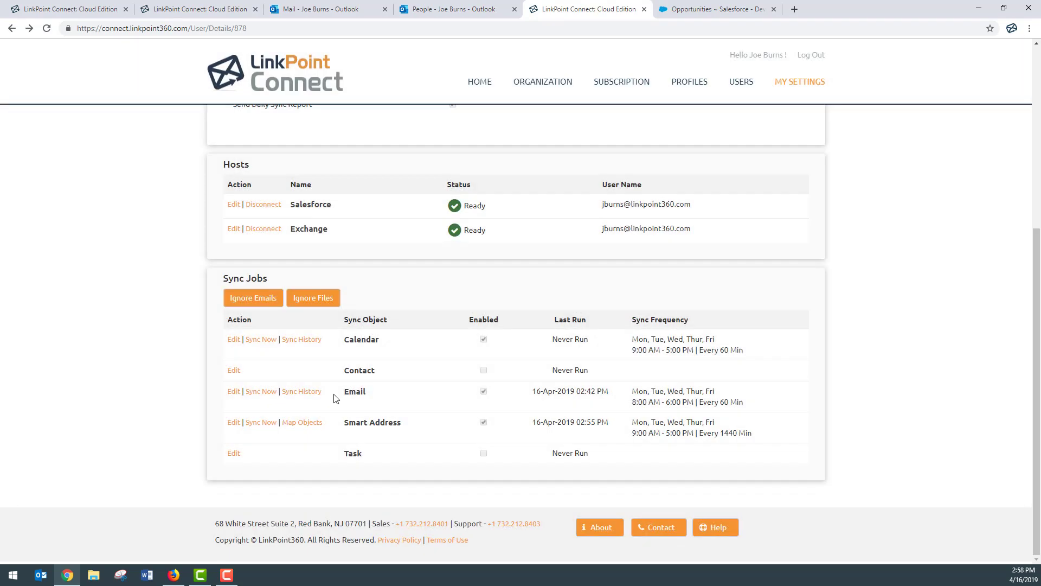
{"action": "left_click", "coordinate": [234, 371]}
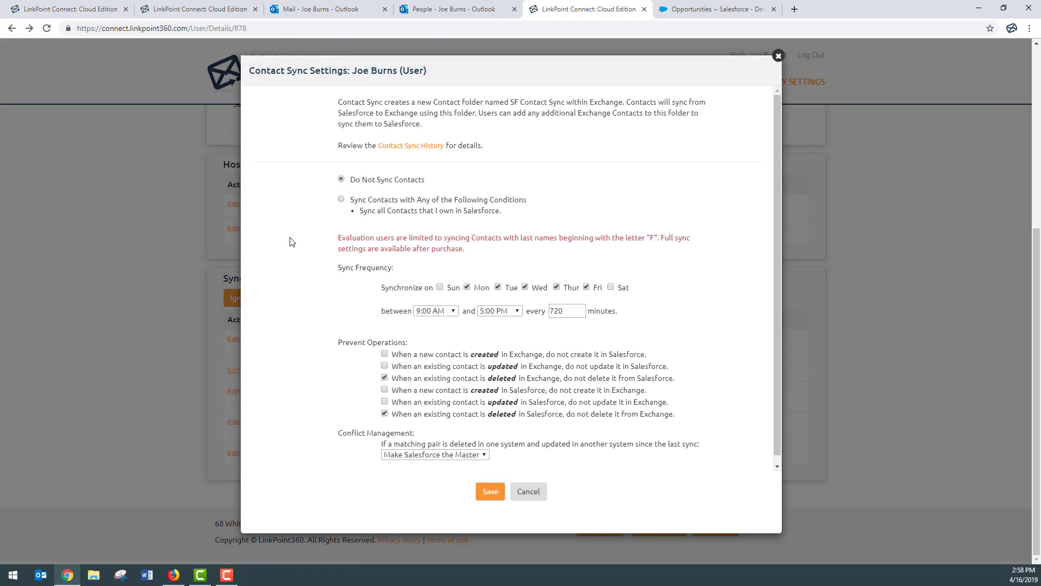
{"action": "left_click", "coordinate": [340, 200]}
{"action": "scroll", "coordinate": [288, 278], "scroll_direction": "down", "scroll_amount": 1}
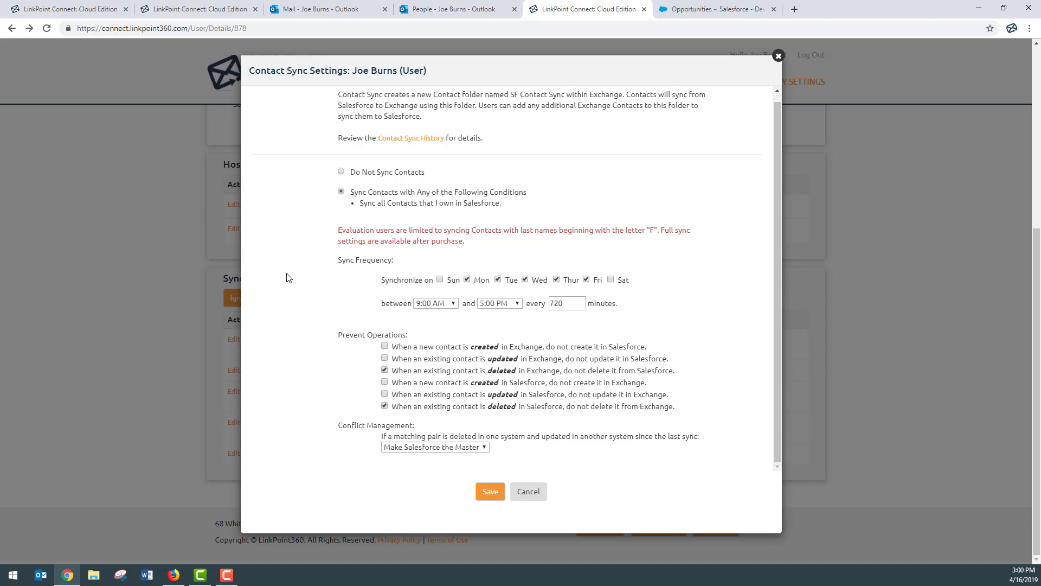
{"action": "left_click", "coordinate": [341, 172]}
{"action": "left_click", "coordinate": [540, 491]}
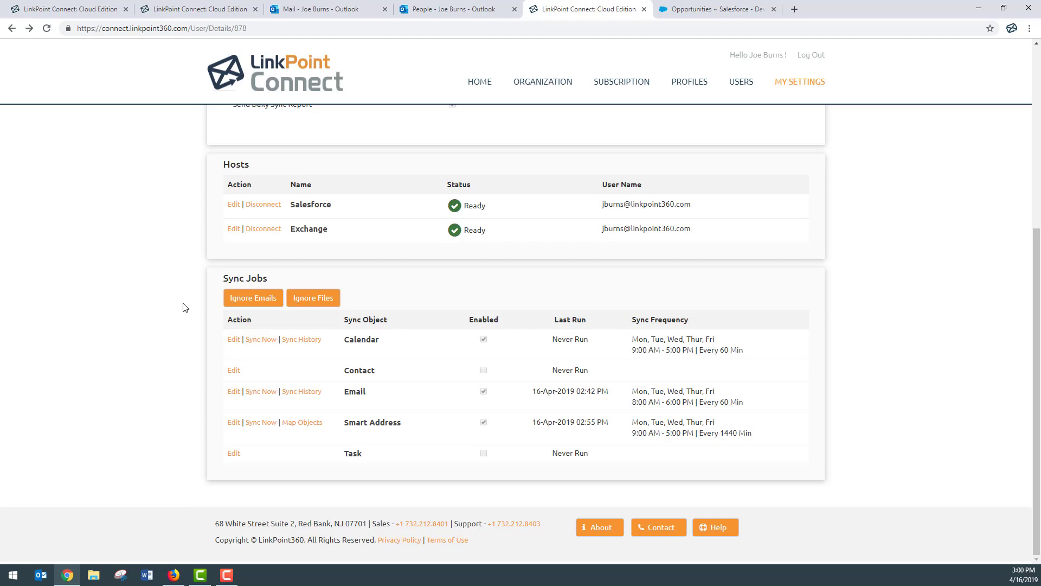
{"action": "left_click", "coordinate": [250, 305]}
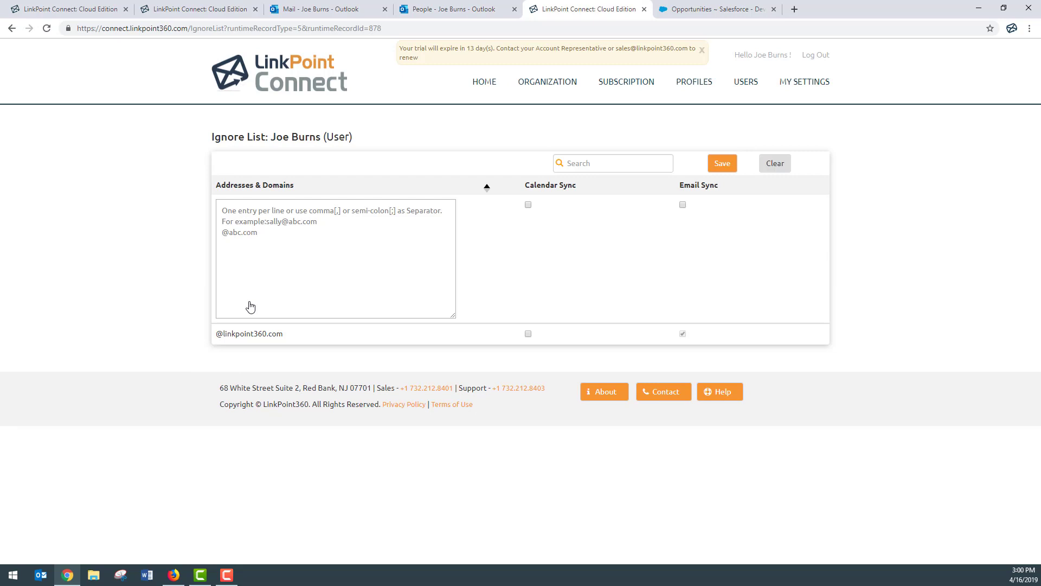
{"action": "key", "text": "alt+Tab"}
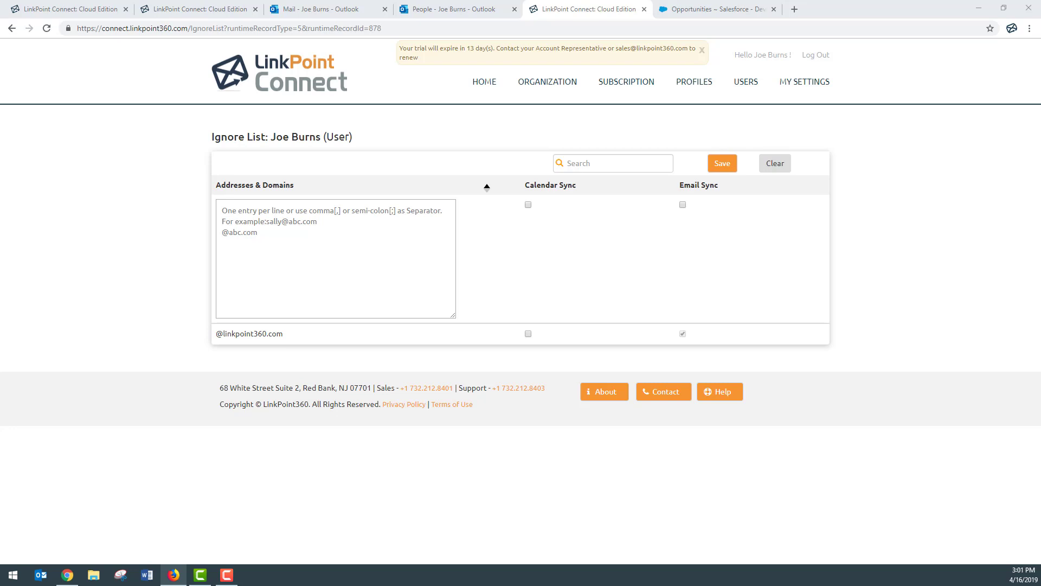
{"action": "left_click", "coordinate": [255, 254]}
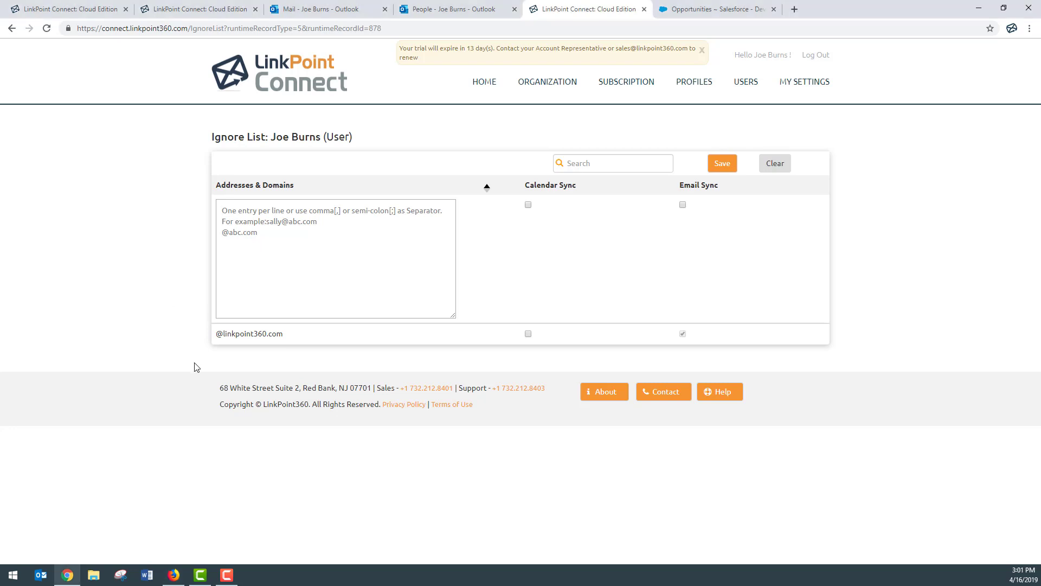
{"action": "type", "text": "@united.com"}
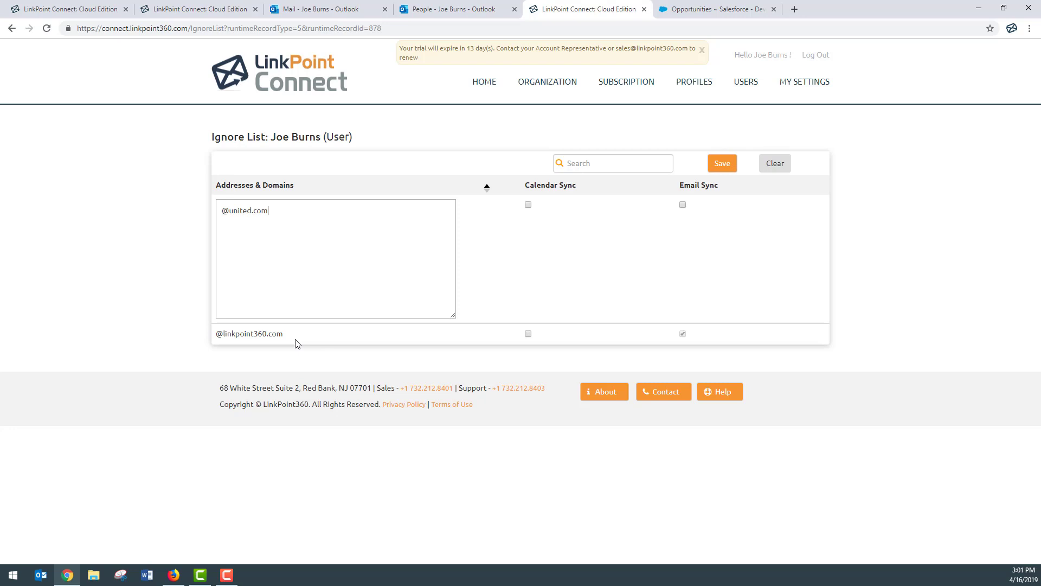
{"action": "left_click", "coordinate": [682, 204]}
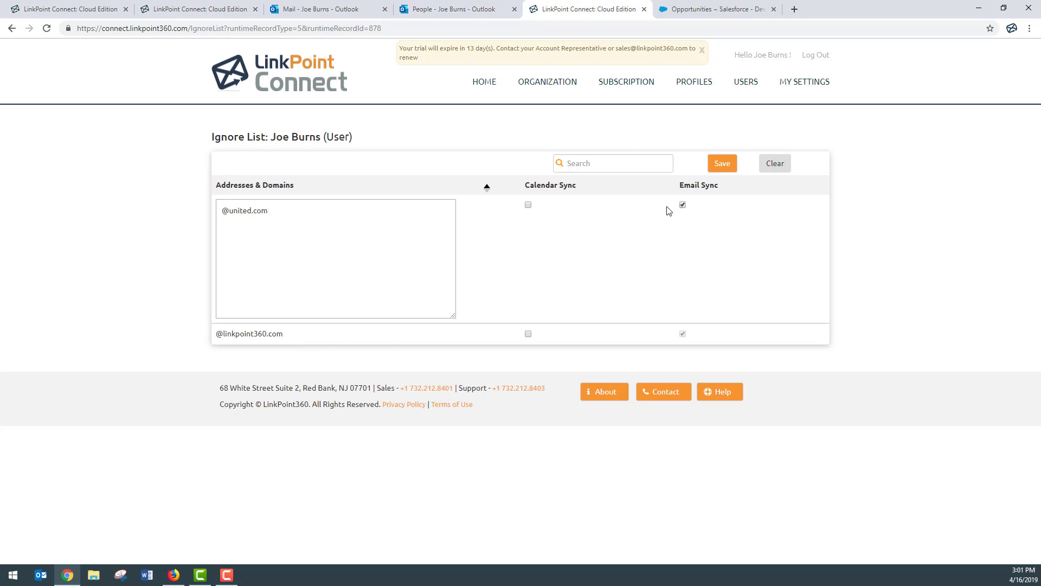
{"action": "left_click", "coordinate": [529, 205]}
{"action": "left_click", "coordinate": [715, 165]}
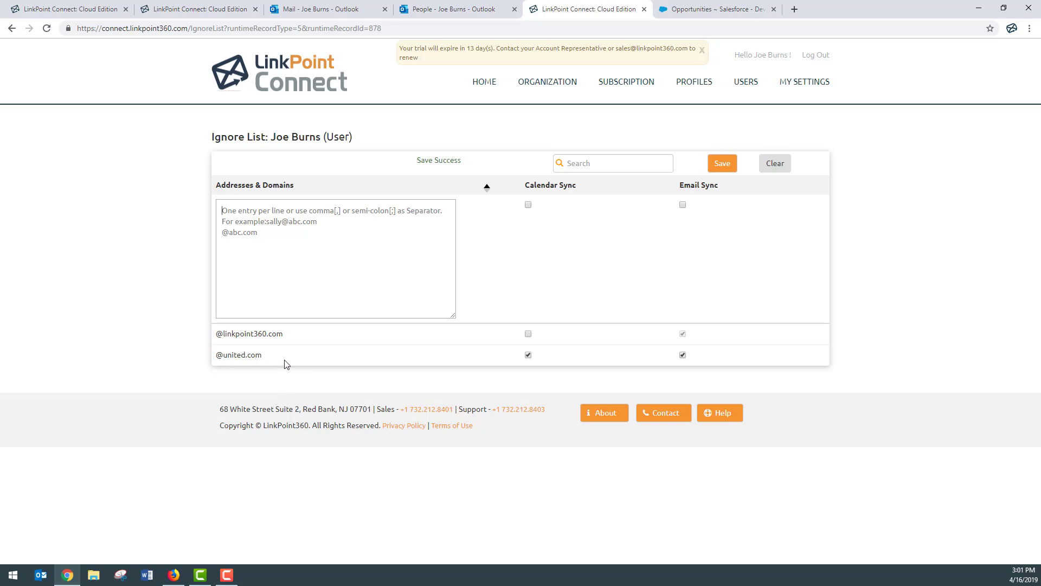
Add a gmail.com e-mail address to the ignore list for Email Sync and save.
{"action": "left_click_drag", "start_coordinate": [284, 336], "coordinate": [217, 339]}
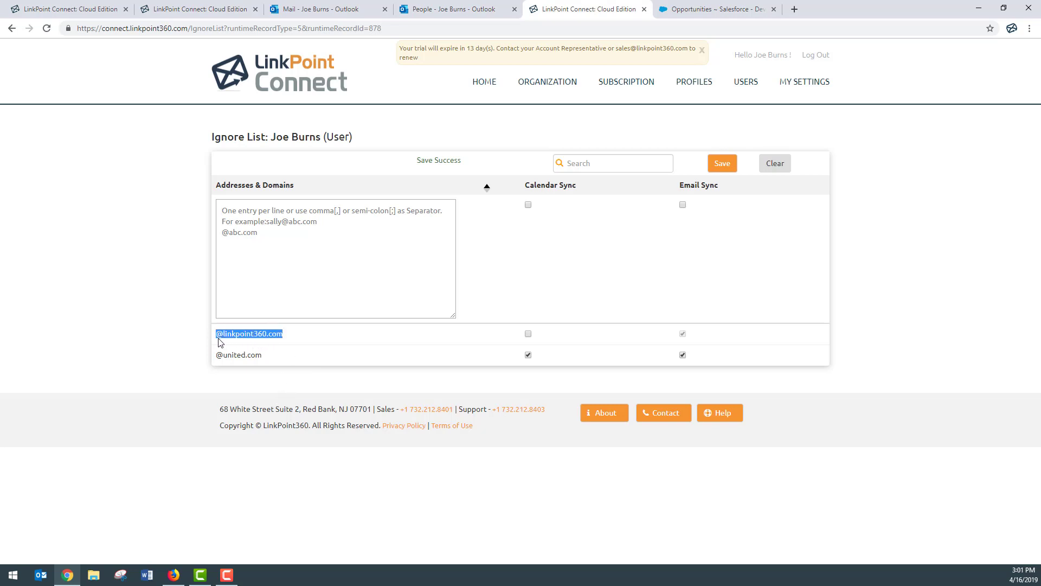
{"action": "left_click", "coordinate": [261, 296]}
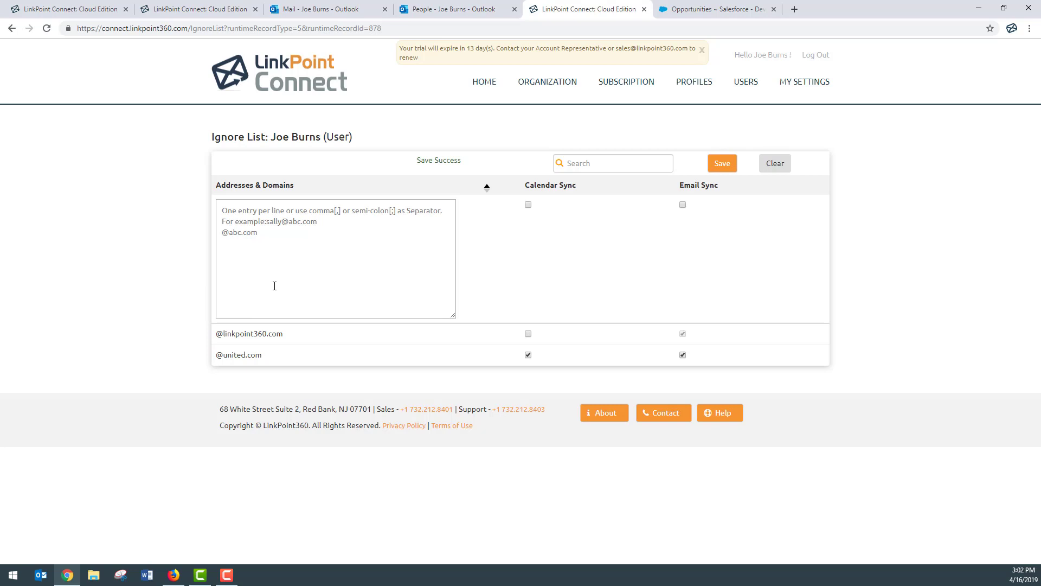
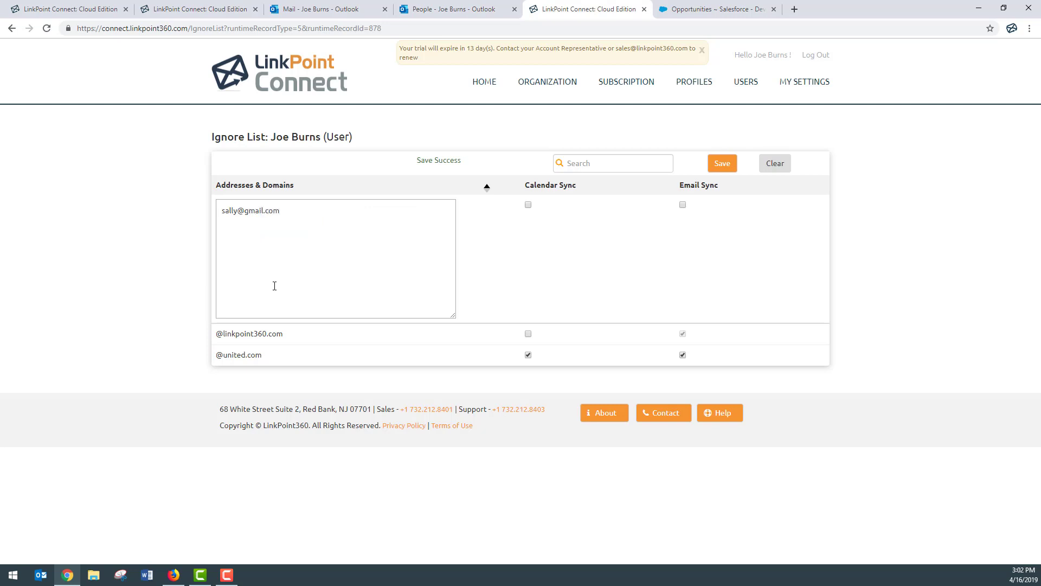
{"action": "left_click", "coordinate": [682, 204]}
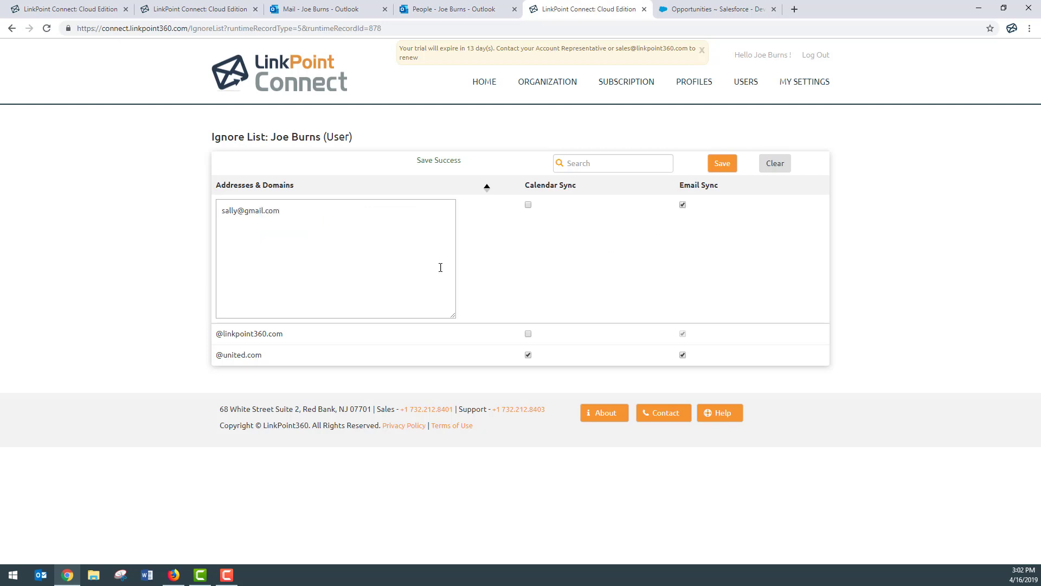
{"action": "left_click", "coordinate": [725, 165]}
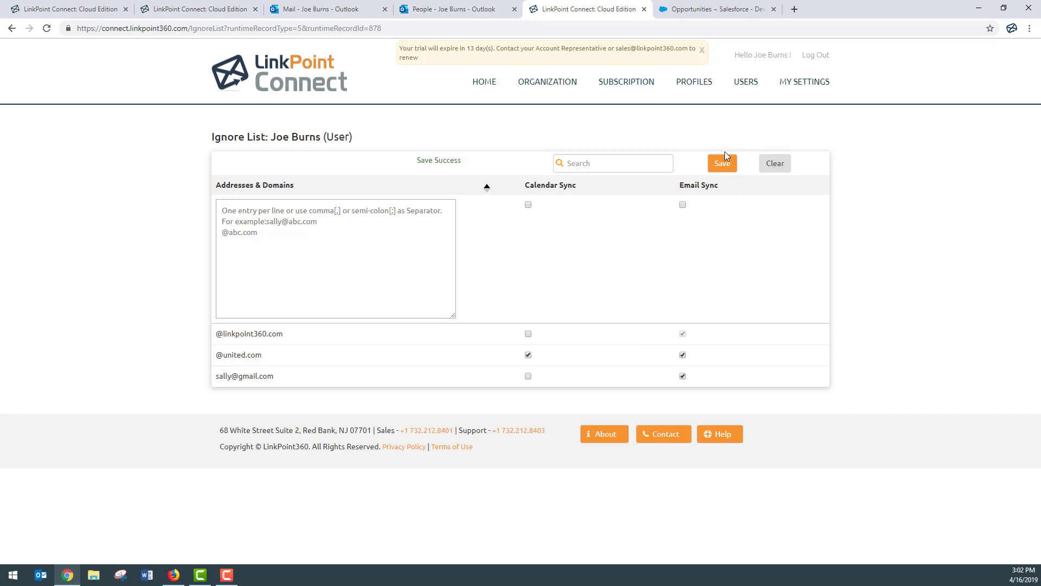
Return to My Settings and scroll down to the Hosts and Sync Jobs sections.
{"action": "left_click", "coordinate": [814, 82]}
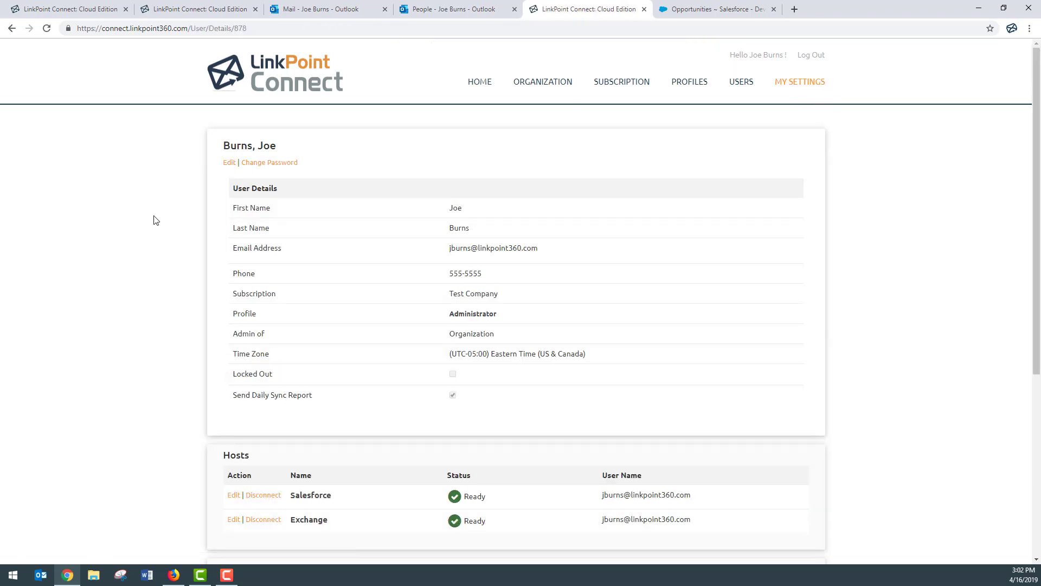
{"action": "scroll", "coordinate": [155, 220], "scroll_direction": "down", "scroll_amount": 5}
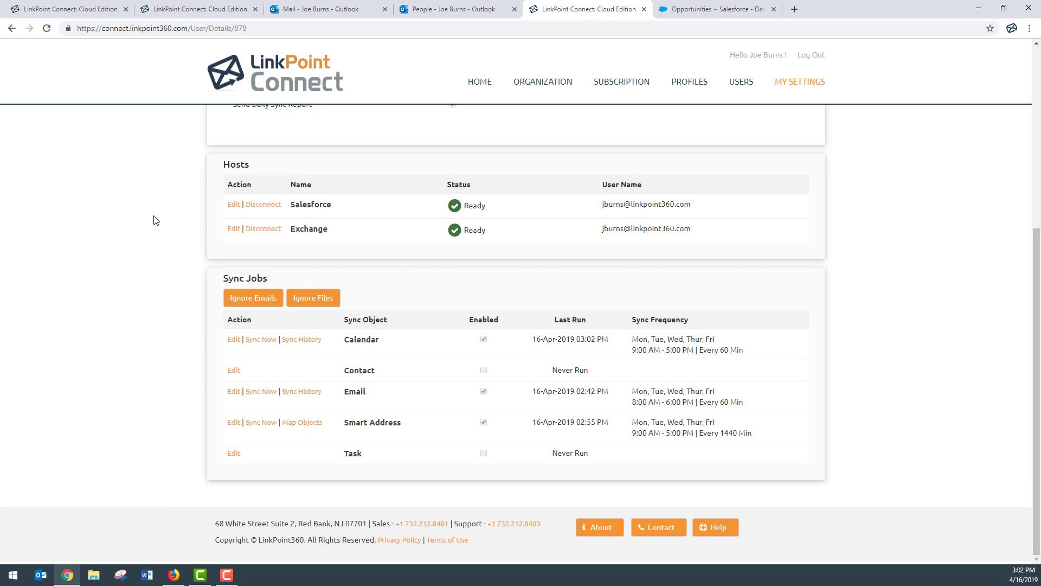
In Ignore Files, enter .png, .jpg and brochure.pdf as new file entries.
{"action": "left_click", "coordinate": [323, 305]}
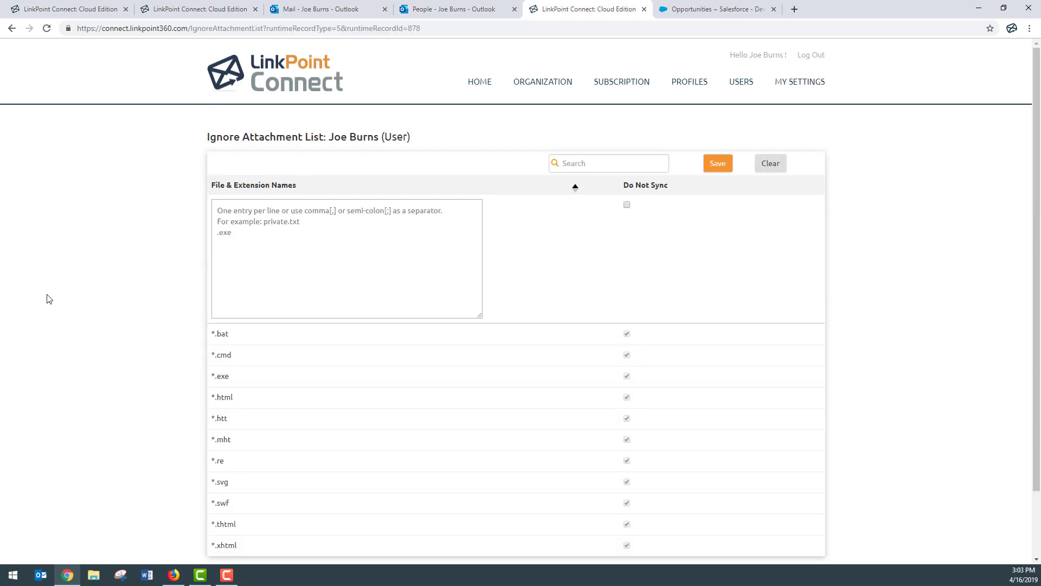
{"action": "scroll", "coordinate": [52, 300], "scroll_direction": "down", "scroll_amount": 1}
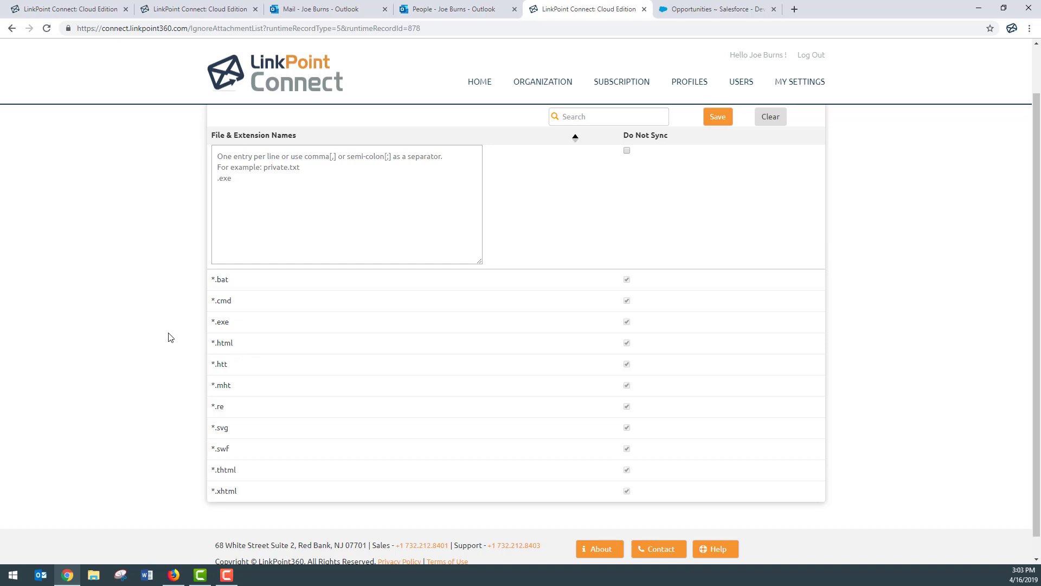
{"action": "left_click", "coordinate": [234, 220]}
{"action": "type", "text": ".png"}
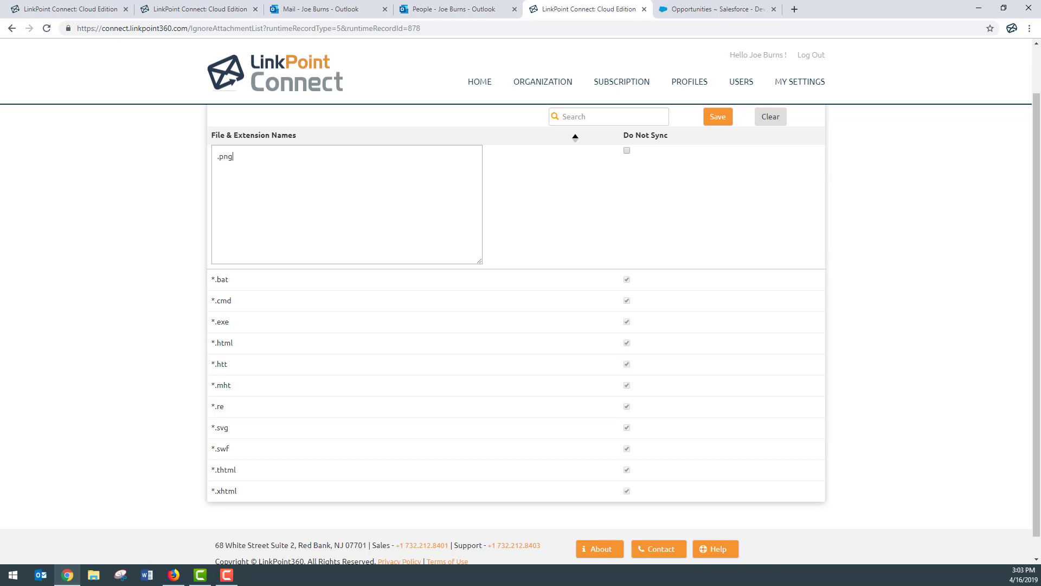
{"action": "key", "text": "Return"}
{"action": "type", "text": ".jpg bro"}
{"action": "key", "text": "BackSpace"}
{"action": "type", "text": "oh"}
{"action": "key", "text": "BackSpace"}
{"action": "type", "text": "chure.pdf"}
Mark the new file entries Do Not Sync and save the ignored attachments list.
{"action": "left_click", "coordinate": [627, 151]}
{"action": "scroll", "coordinate": [630, 156], "scroll_direction": "up", "scroll_amount": 1}
{"action": "left_click", "coordinate": [720, 166]}
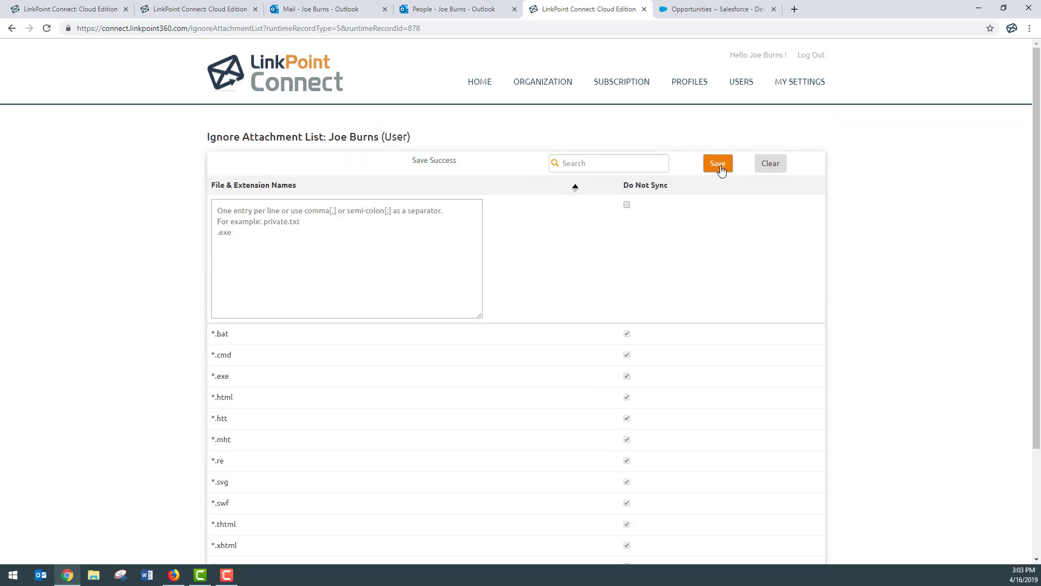
{"action": "scroll", "coordinate": [603, 222], "scroll_direction": "down", "scroll_amount": 3}
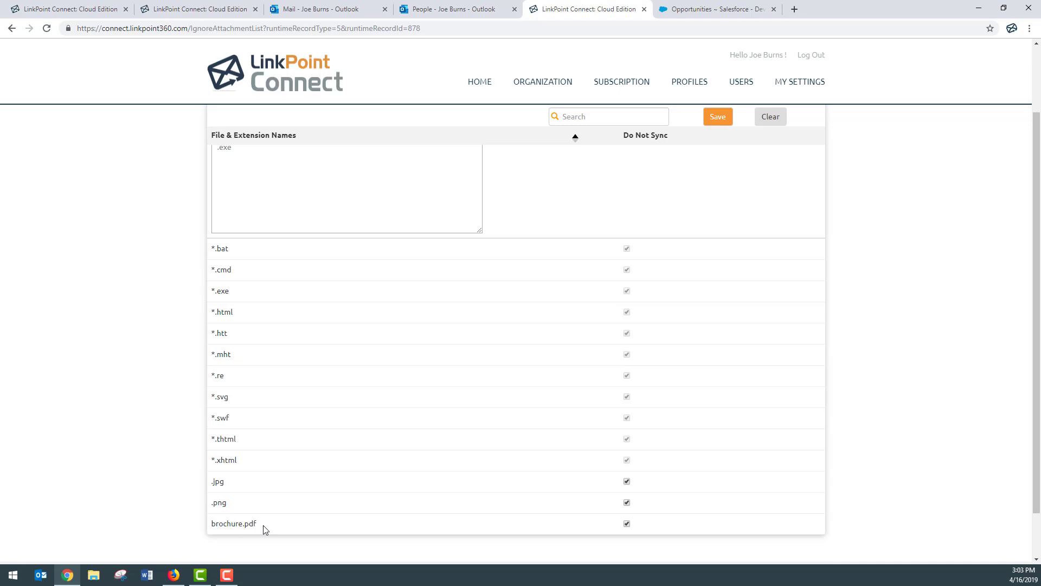
{"action": "scroll", "coordinate": [290, 479], "scroll_direction": "up", "scroll_amount": 2}
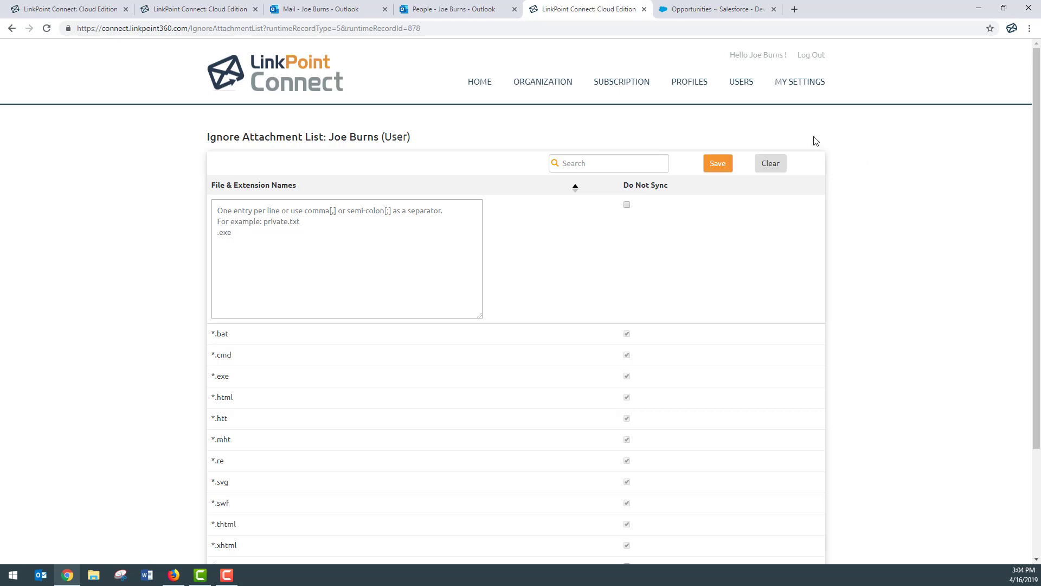
Go back to My Settings, review the Sync Jobs, and scroll back to the top.
{"action": "left_click", "coordinate": [801, 88]}
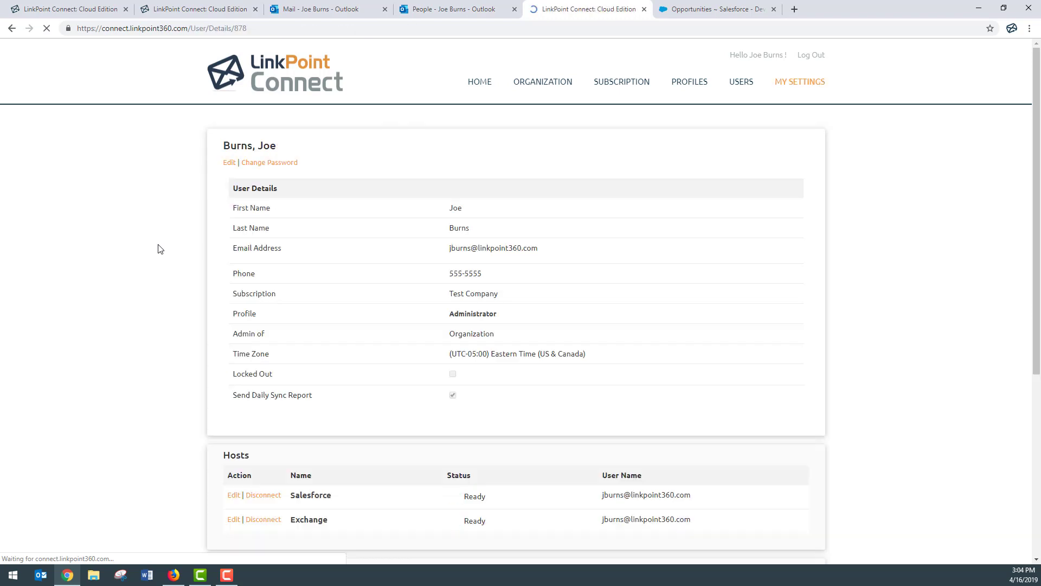
{"action": "scroll", "coordinate": [158, 248], "scroll_direction": "down", "scroll_amount": 5}
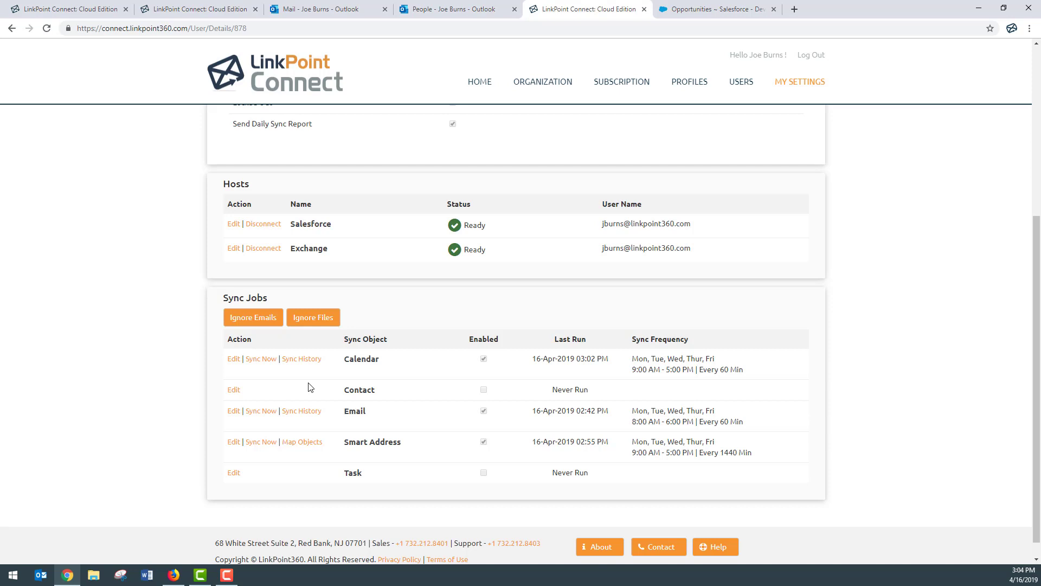
{"action": "key", "text": "alt+Tab"}
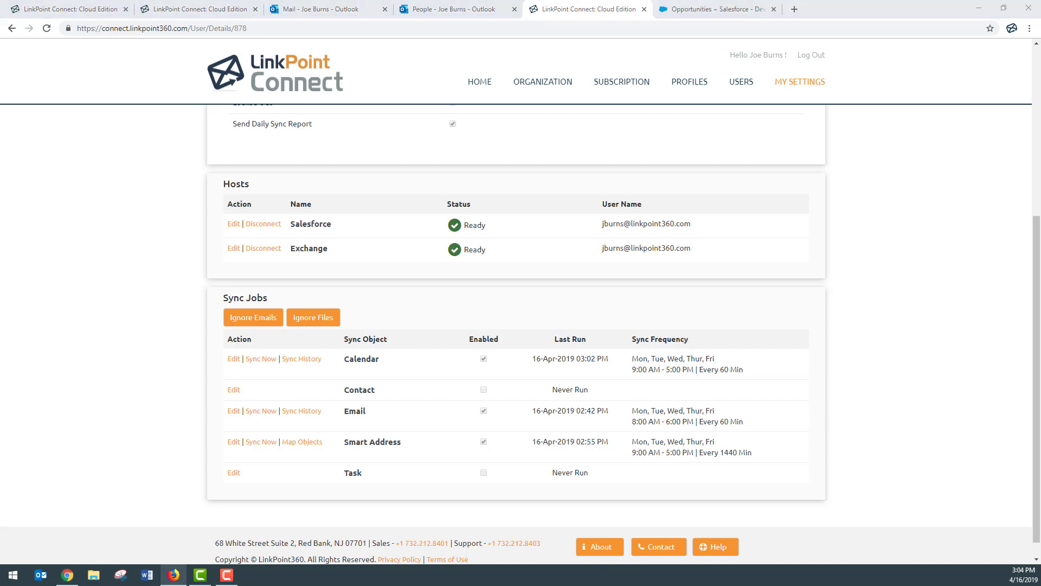
{"action": "scroll", "coordinate": [205, 364], "scroll_direction": "up", "scroll_amount": 5}
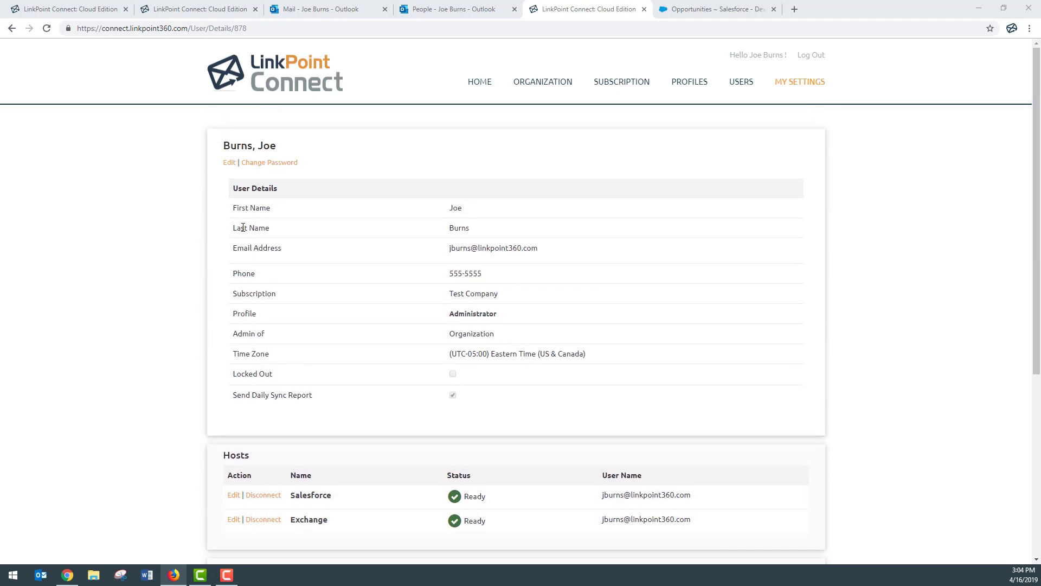
{"action": "left_click", "coordinate": [228, 165]}
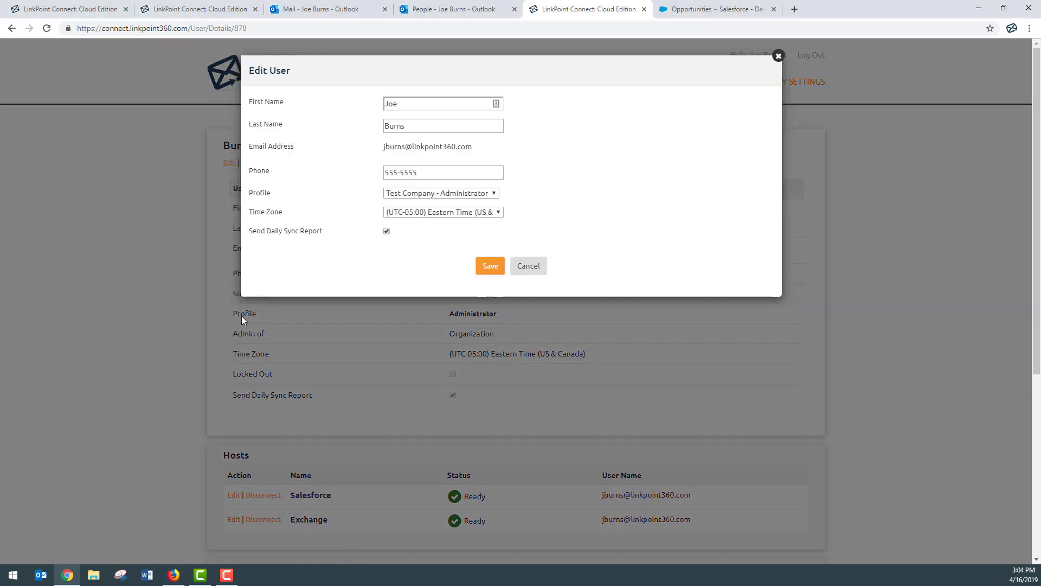
{"action": "left_click", "coordinate": [387, 231]}
{"action": "left_click", "coordinate": [387, 231]}
{"action": "left_click", "coordinate": [491, 265]}
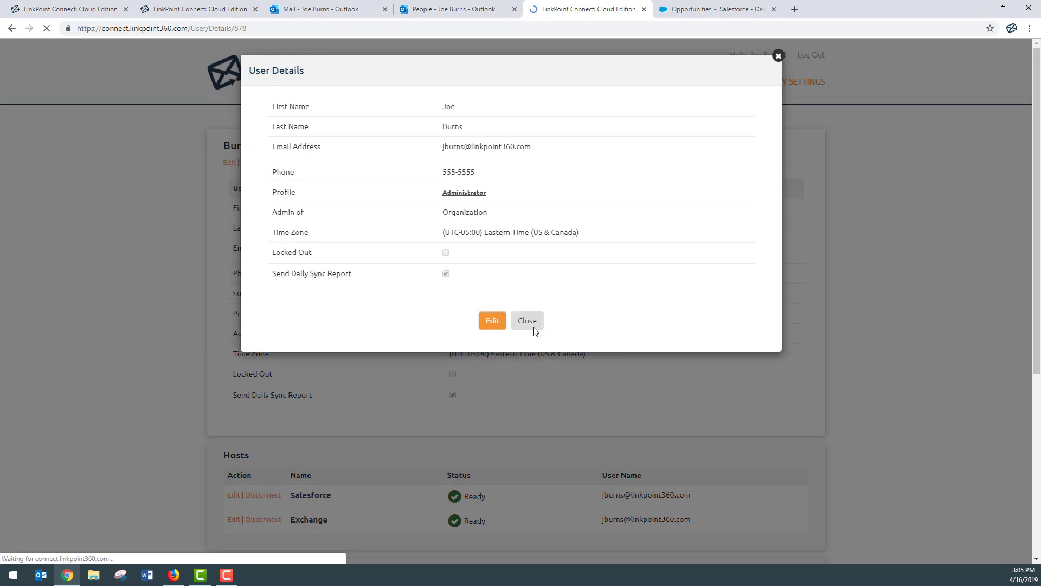
{"action": "left_click", "coordinate": [529, 324]}
{"action": "scroll", "coordinate": [834, 304], "scroll_direction": "down", "scroll_amount": 3}
{"action": "scroll", "coordinate": [833, 304], "scroll_direction": "down", "scroll_amount": 2}
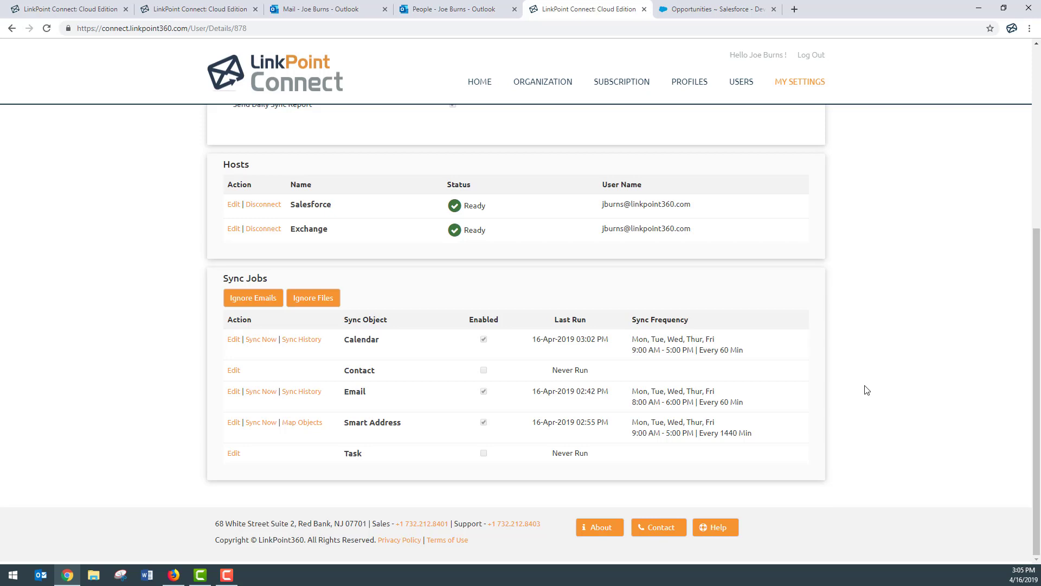
{"action": "scroll", "coordinate": [867, 389], "scroll_direction": "up", "scroll_amount": 5}
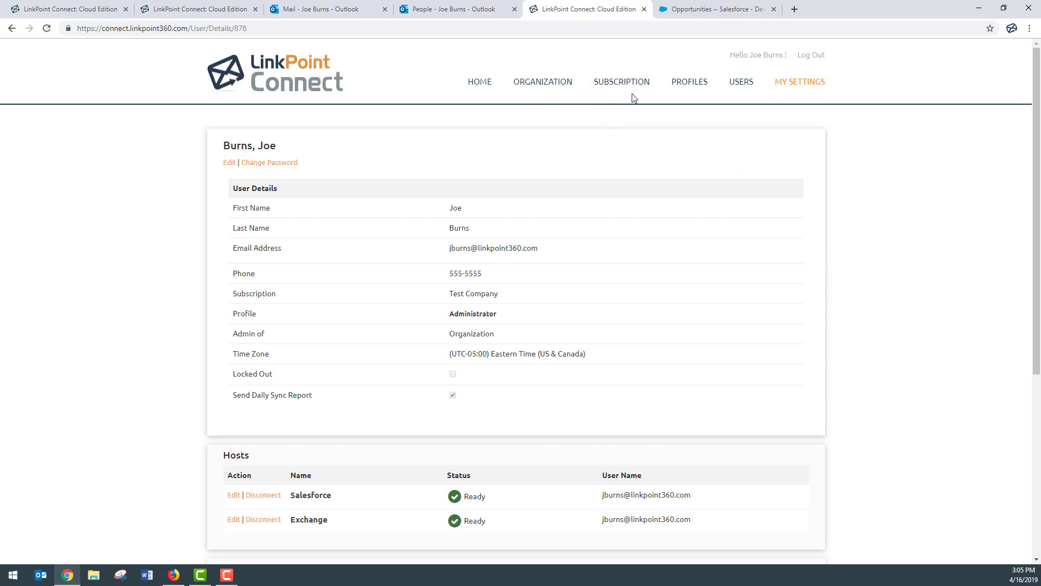
Open the organization's contact sync settings, save them unchanged and close the summary.
{"action": "left_click", "coordinate": [545, 83]}
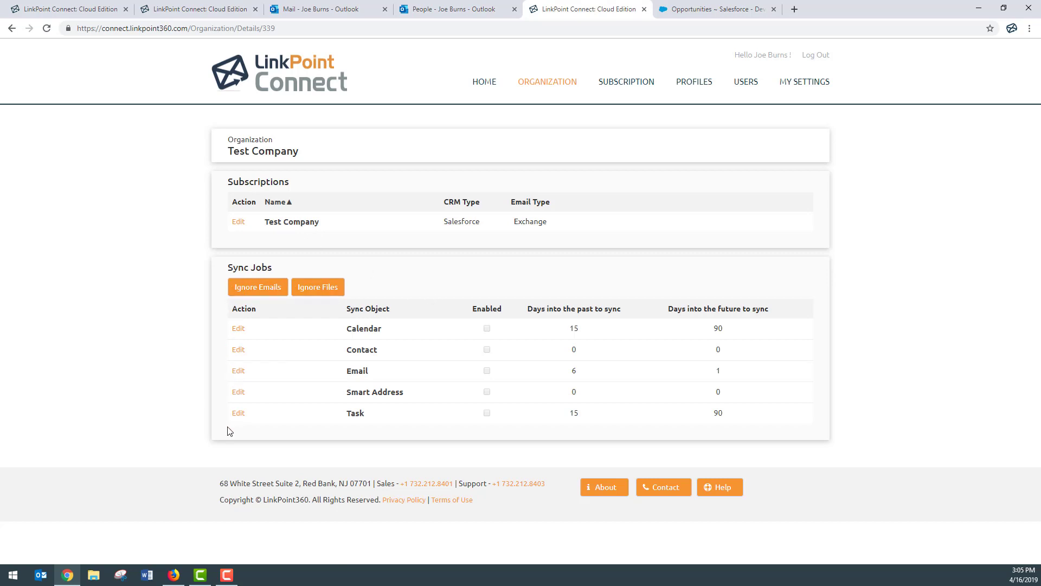
{"action": "left_click", "coordinate": [238, 351]}
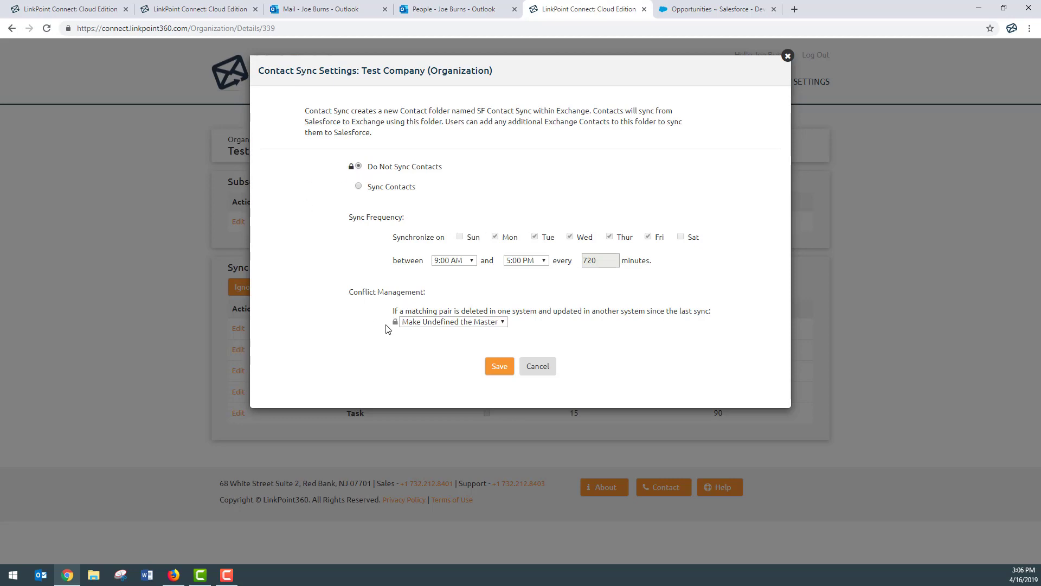
{"action": "left_click", "coordinate": [500, 372]}
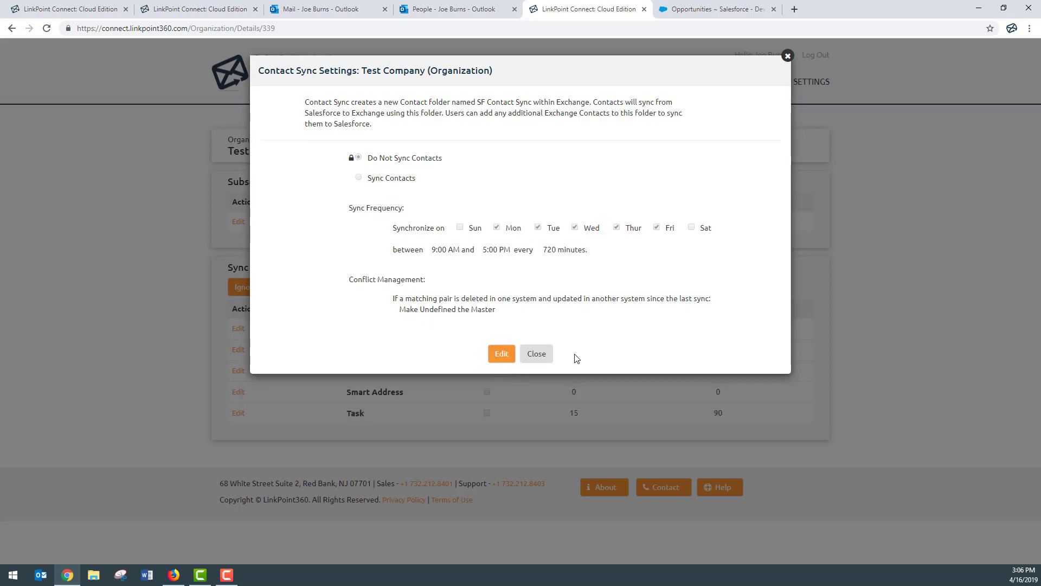
{"action": "left_click", "coordinate": [537, 353]}
Open My Settings in a new browser tab.
{"action": "key", "text": "alt+Tab"}
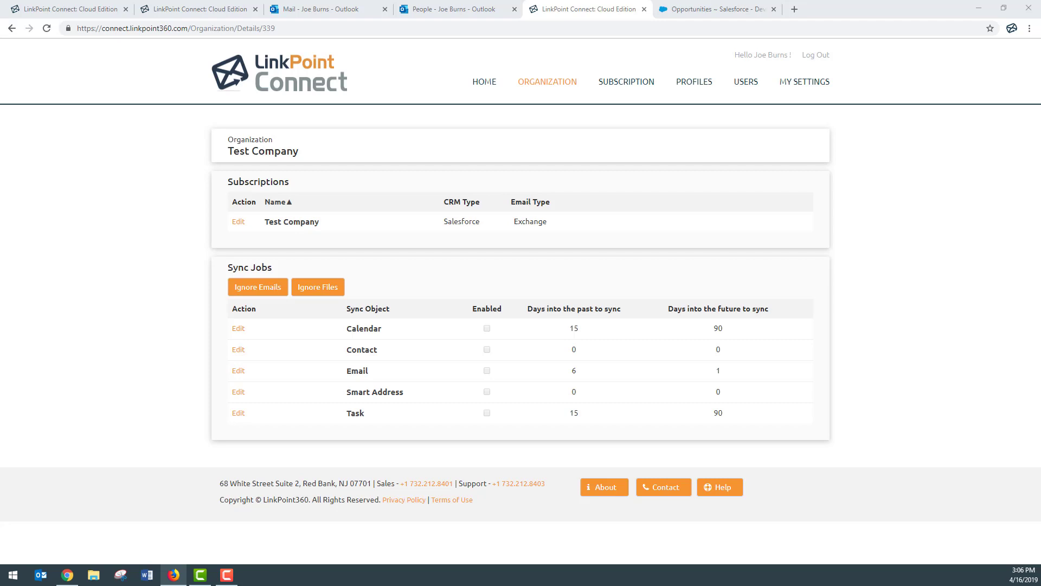
{"action": "right_click", "coordinate": [822, 102]}
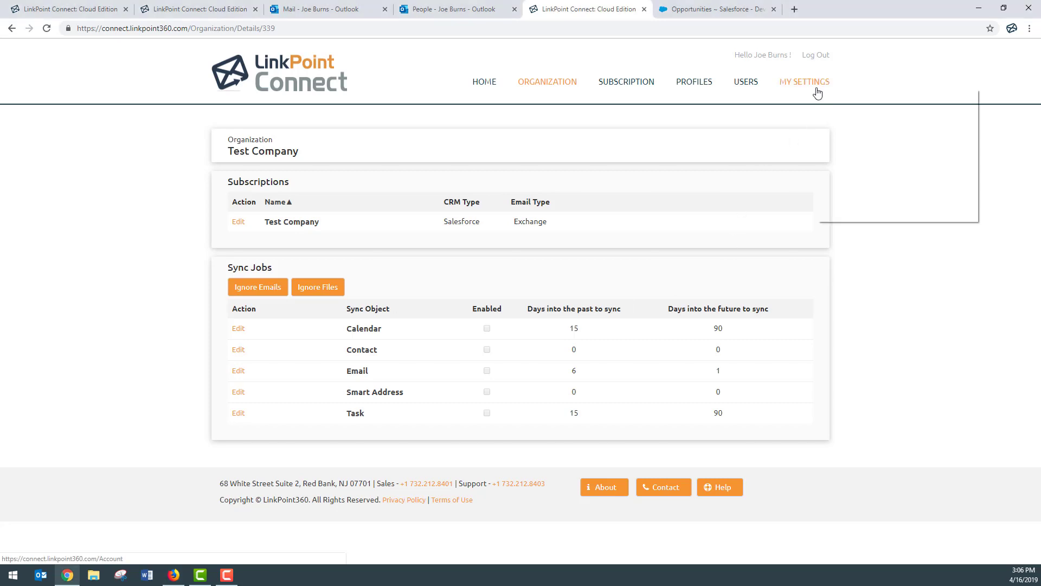
{"action": "left_click", "coordinate": [864, 97]}
Scroll through the user details in the new tab, then return to the organization tab.
{"action": "left_click", "coordinate": [705, 9]}
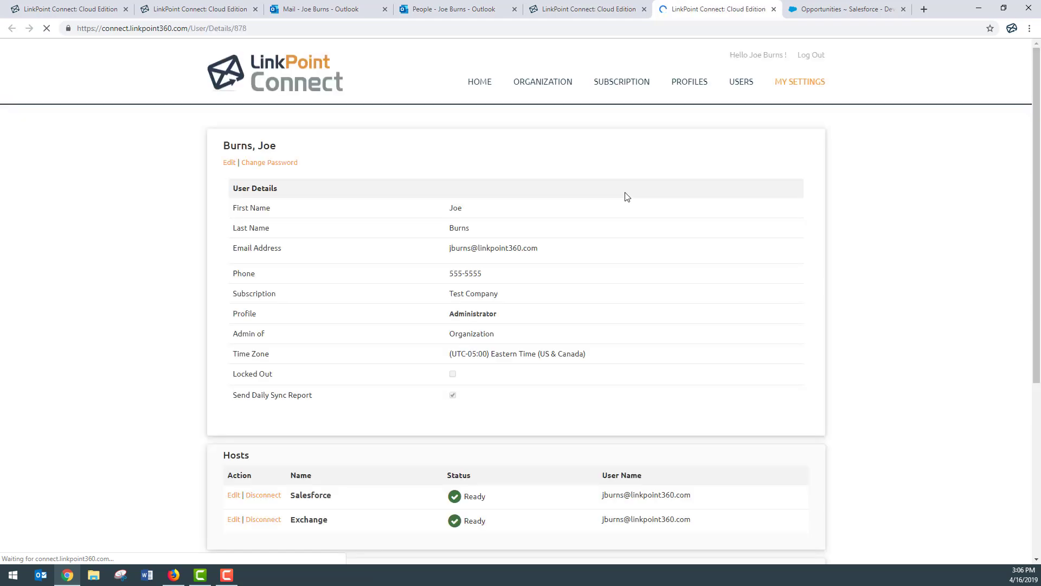
{"action": "scroll", "coordinate": [568, 312], "scroll_direction": "down", "scroll_amount": 5}
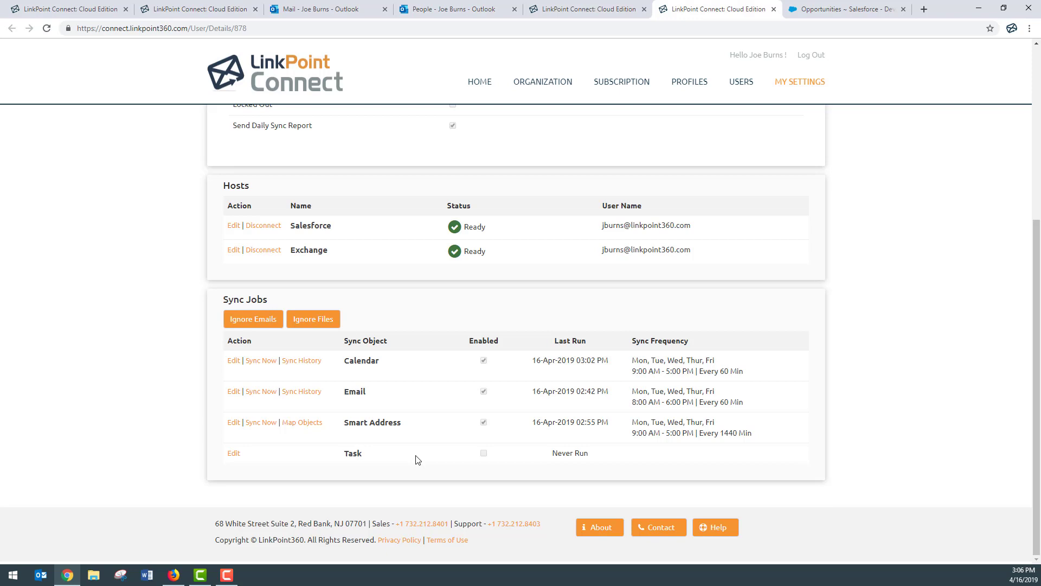
{"action": "left_click", "coordinate": [564, 8]}
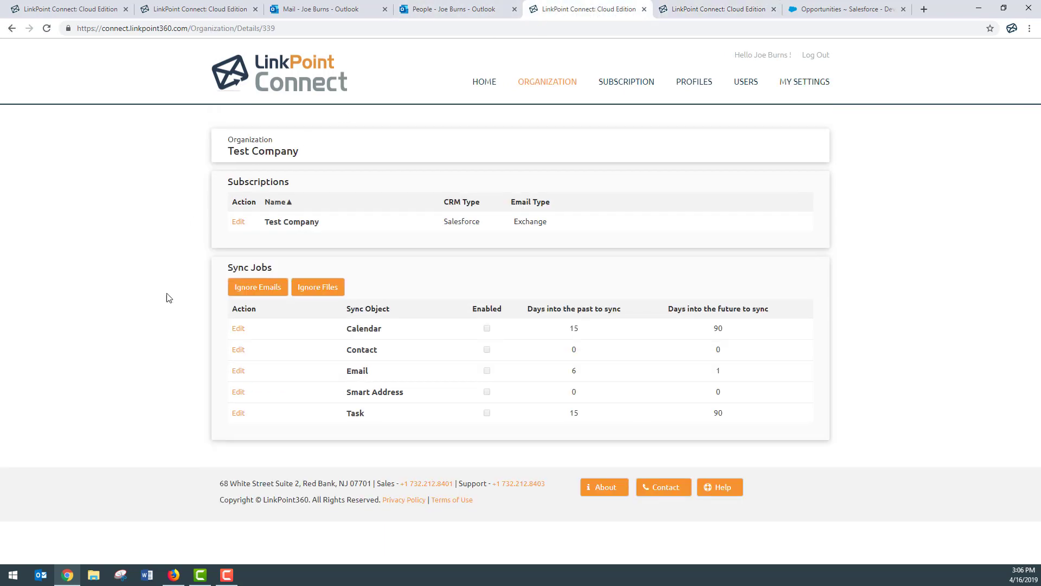
Review Test Company's subscription: an Evaluation licence with 5 seats, 16-Apr-2019 to 30-Apr-2019.
{"action": "left_click", "coordinate": [619, 83]}
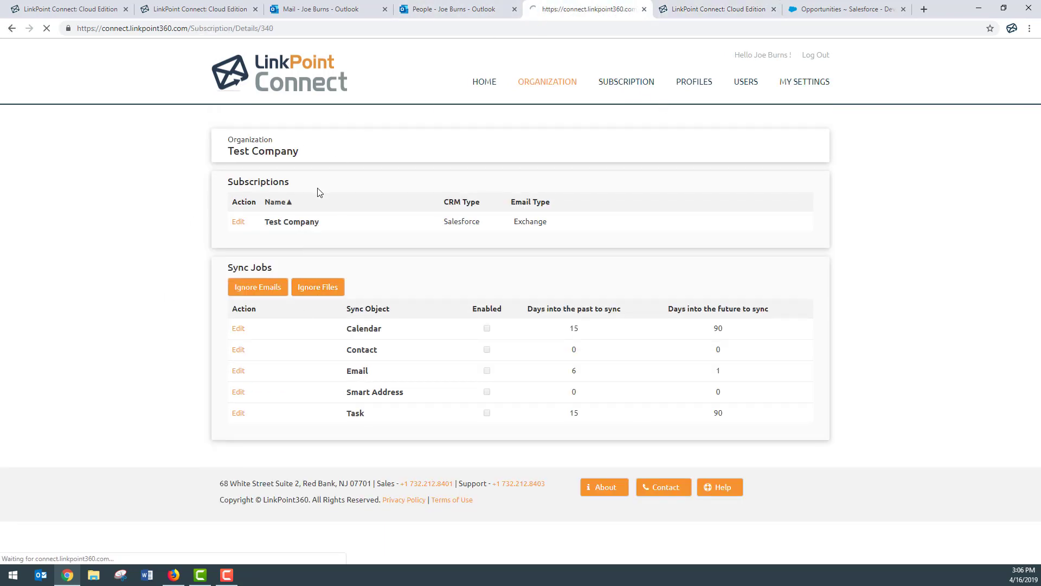
{"action": "scroll", "coordinate": [170, 214], "scroll_direction": "down", "scroll_amount": 1}
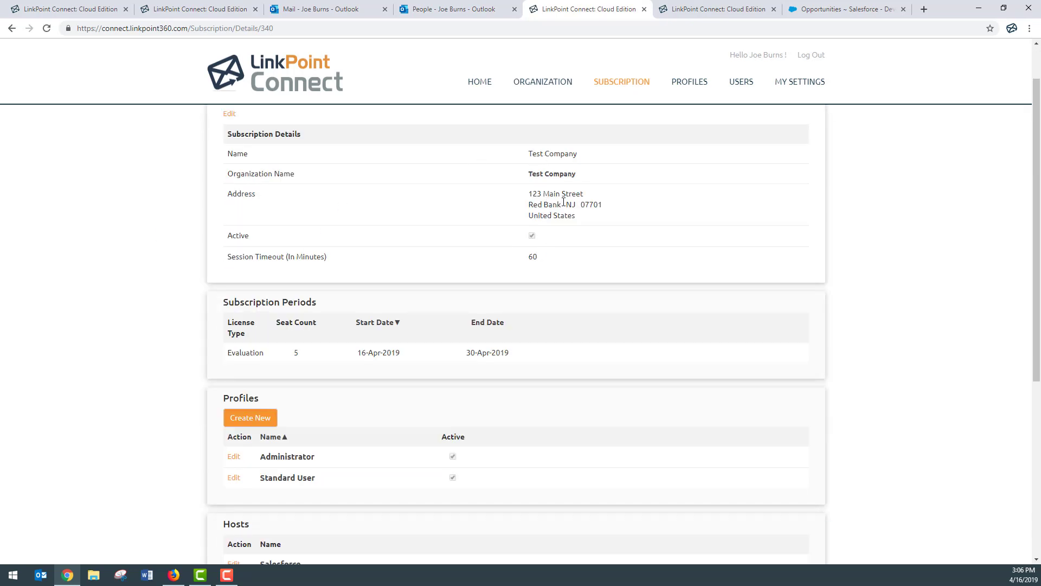
{"action": "scroll", "coordinate": [529, 279], "scroll_direction": "down", "scroll_amount": 2}
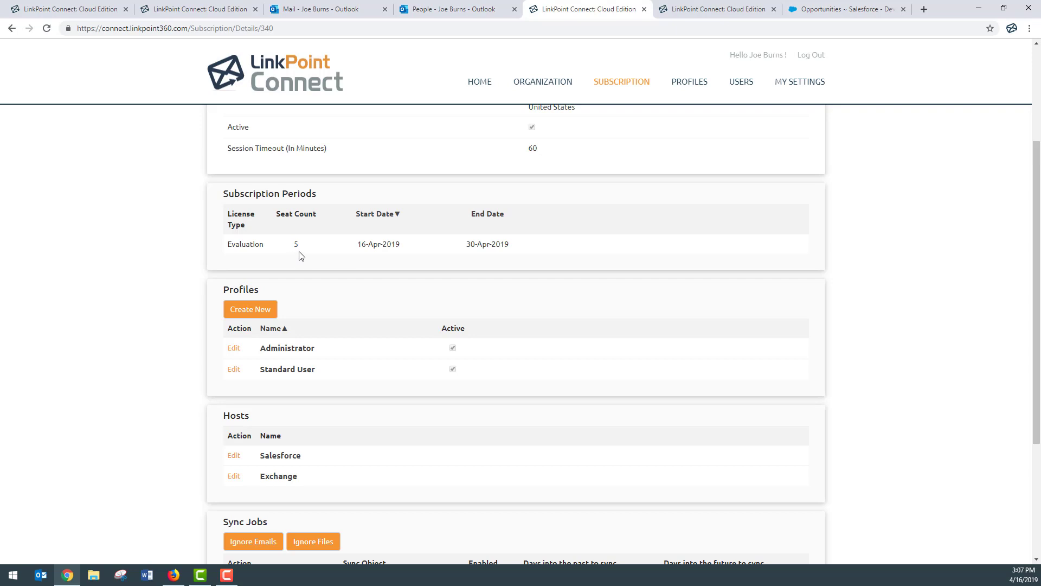
{"action": "scroll", "coordinate": [193, 247], "scroll_direction": "down", "scroll_amount": 2}
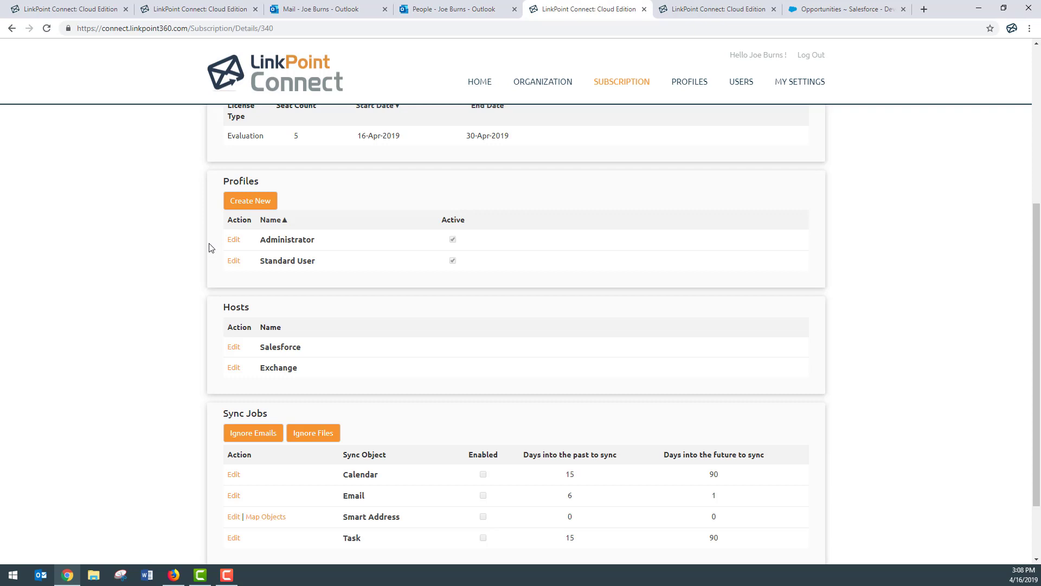
Show the Profiles page listing the active Administrator and Standard User profiles for Test Company.
{"action": "scroll", "coordinate": [211, 248], "scroll_direction": "down", "scroll_amount": 3}
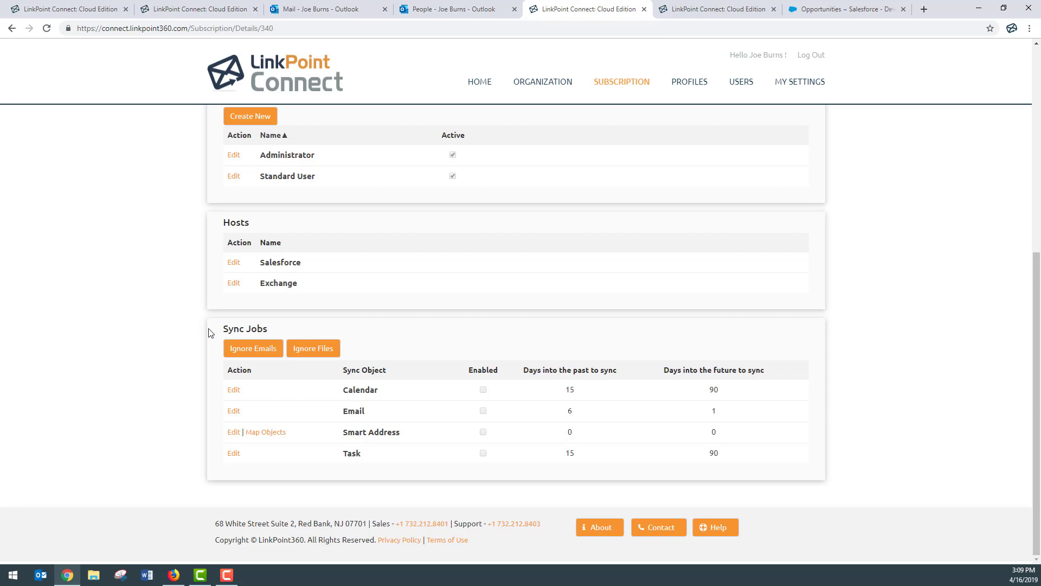
{"action": "left_click", "coordinate": [693, 90]}
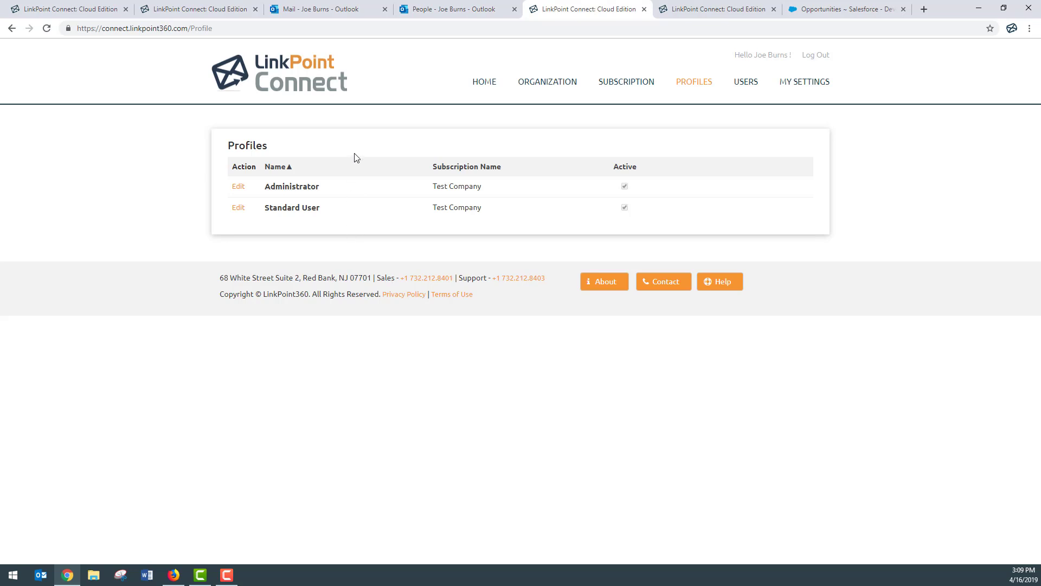
Open the Standard User profile's Salesforce host configuration, where Login URL is currently Standard.
{"action": "left_click", "coordinate": [299, 211]}
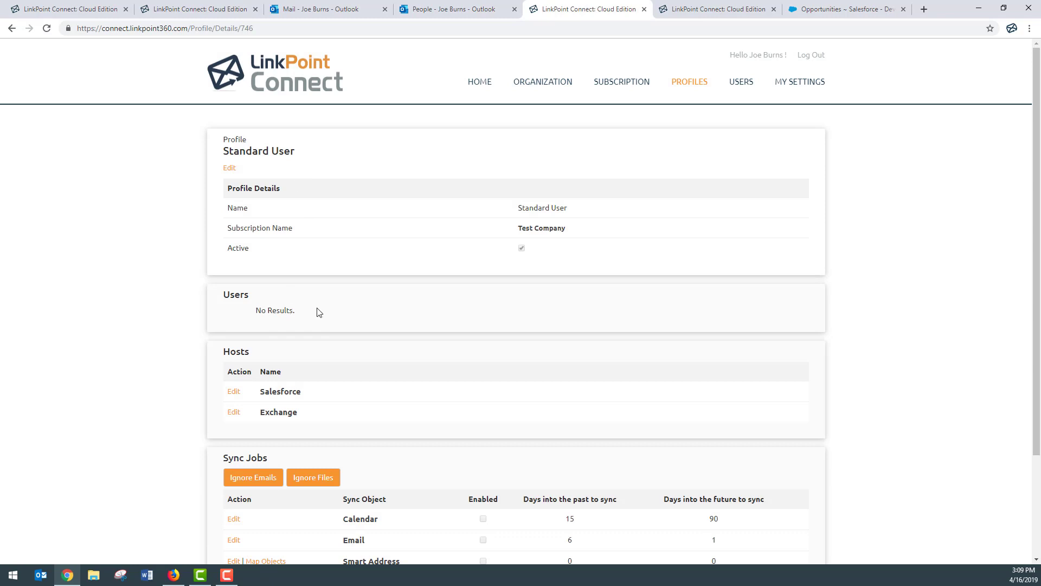
{"action": "scroll", "coordinate": [319, 312], "scroll_direction": "down", "scroll_amount": 3}
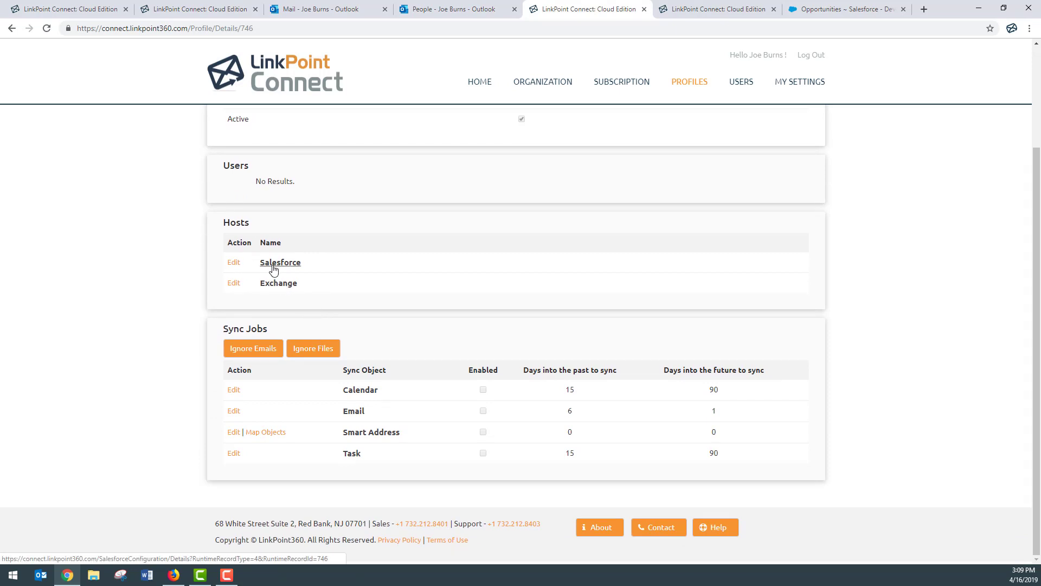
{"action": "left_click", "coordinate": [234, 263]}
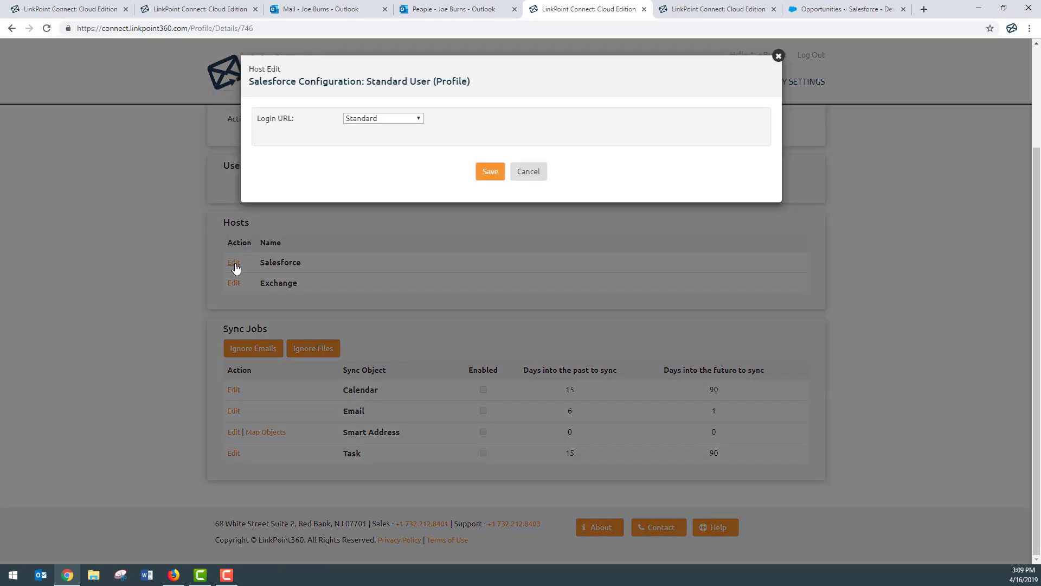
Set the Salesforce login URL to Custom with the subdomain 'linkpoint360.my'.
{"action": "left_click", "coordinate": [418, 120]}
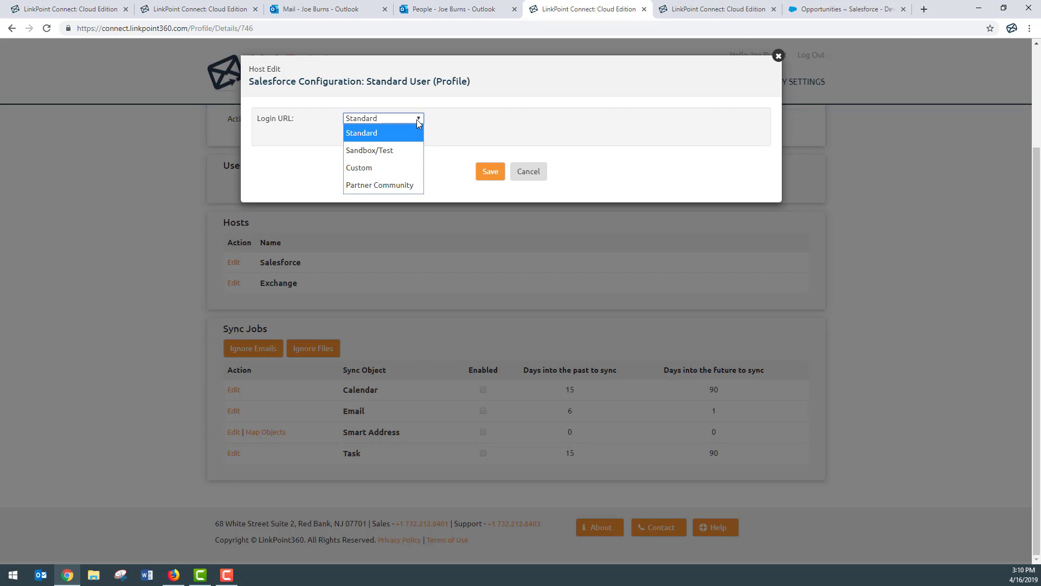
{"action": "left_click", "coordinate": [404, 168]}
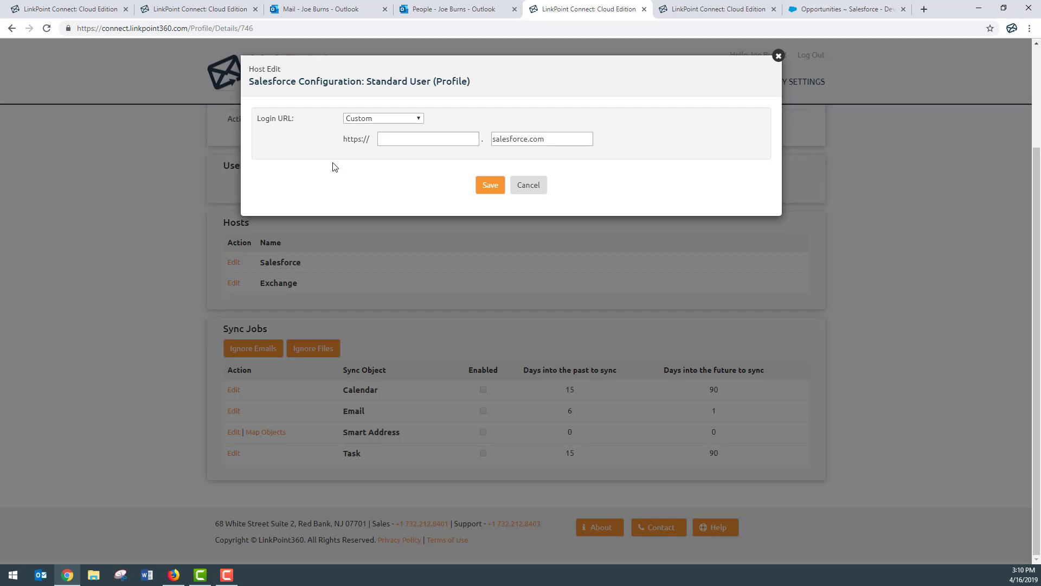
{"action": "key", "text": "Tab"}
{"action": "type", "text": "linkpoint360.my"}
{"action": "left_click", "coordinate": [374, 140]}
Switch the login URL type to Partner Community so the community Id field appears.
{"action": "left_click", "coordinate": [486, 139]}
{"action": "left_click", "coordinate": [373, 140]}
{"action": "left_click", "coordinate": [487, 140]}
{"action": "left_click", "coordinate": [365, 121]}
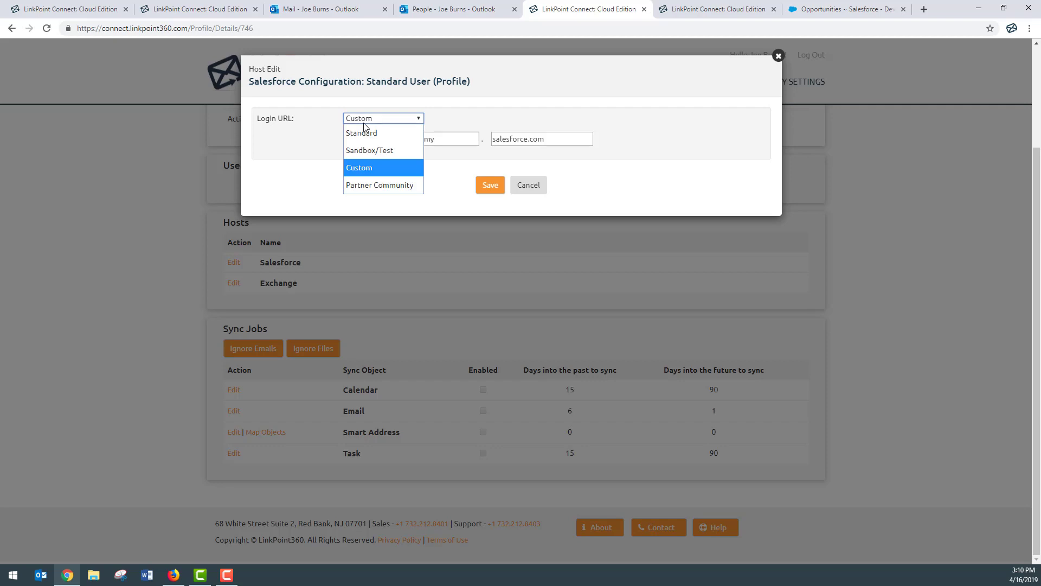
{"action": "left_click", "coordinate": [366, 185]}
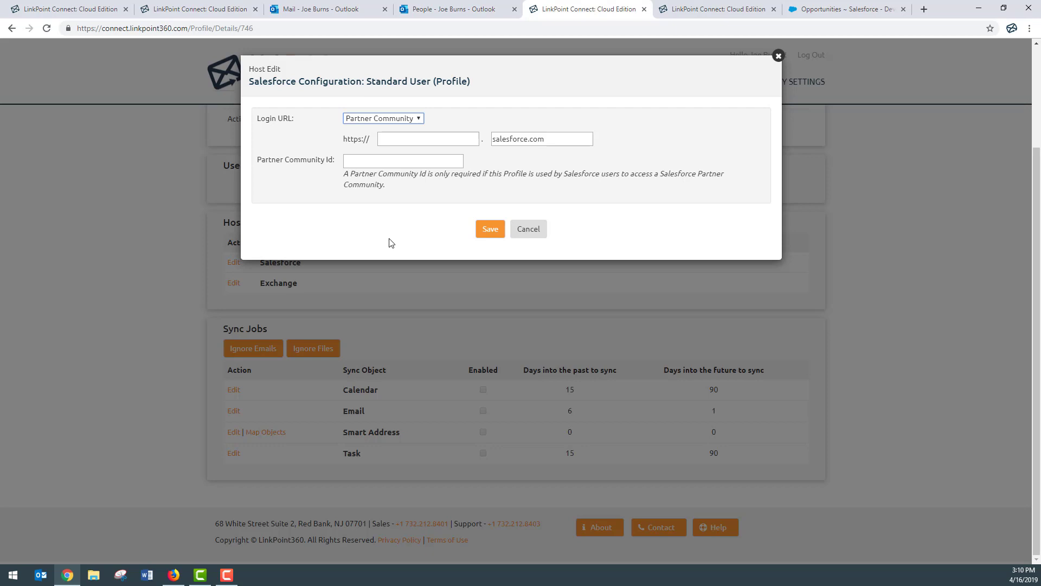
Cancel the Salesforce login URL edits and return to the Standard User profile page.
{"action": "left_click", "coordinate": [431, 146]}
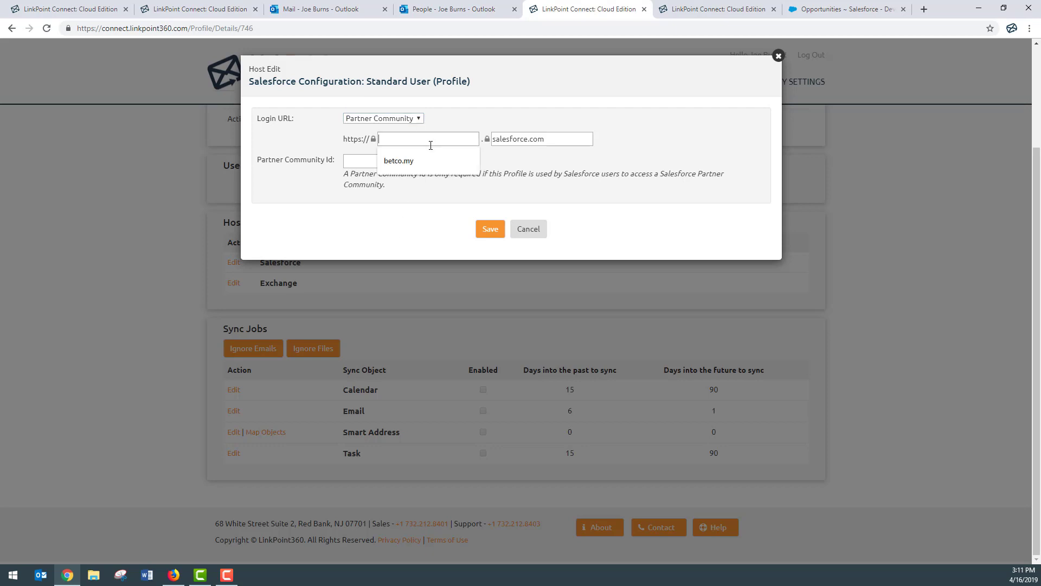
{"action": "left_click", "coordinate": [449, 120]}
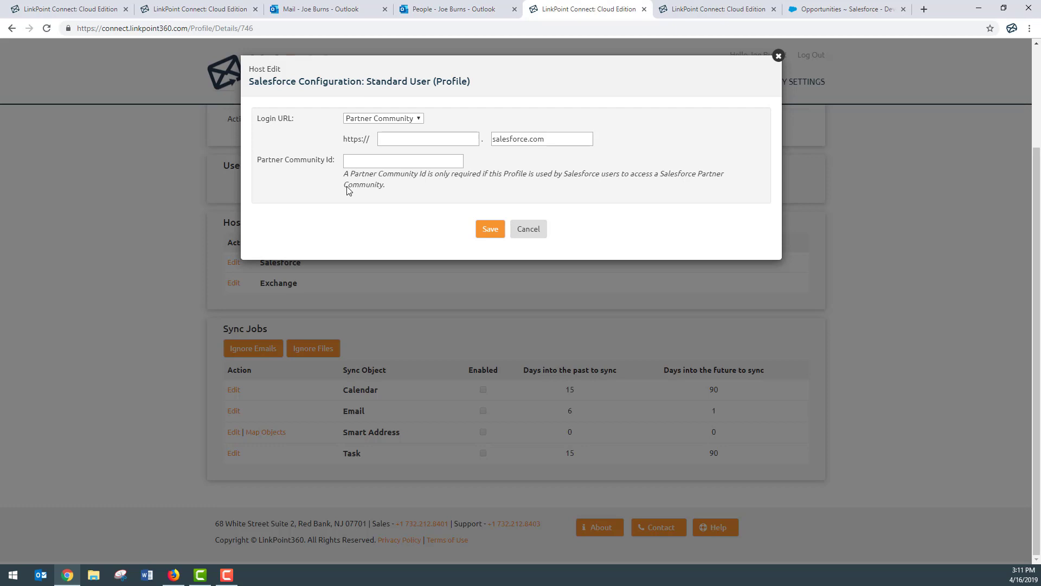
{"action": "left_click", "coordinate": [521, 232]}
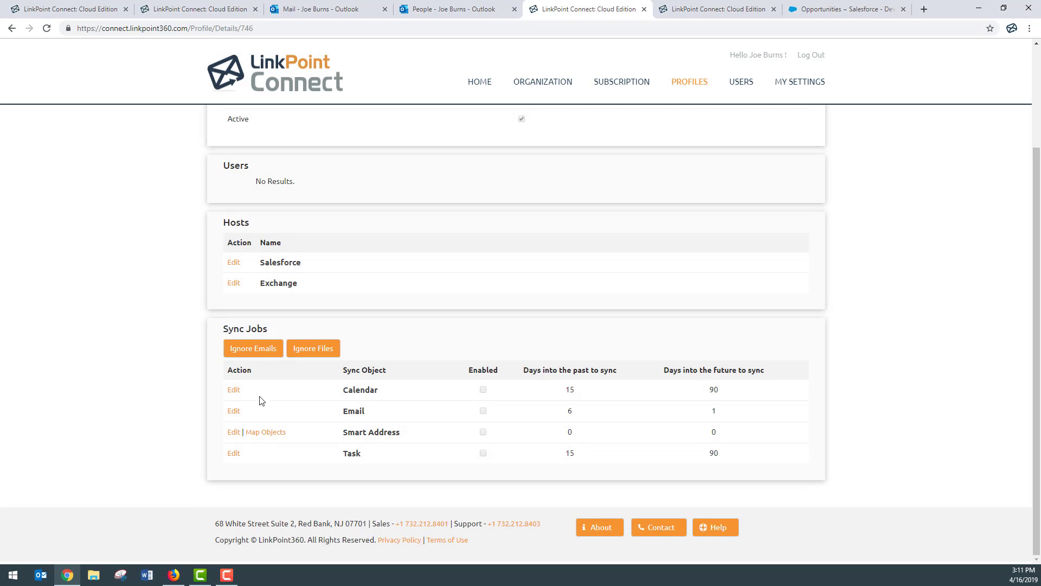
Sync all emails as locked Email activities and automatically record all attachments in Email Sync Settings.
{"action": "left_click", "coordinate": [234, 412]}
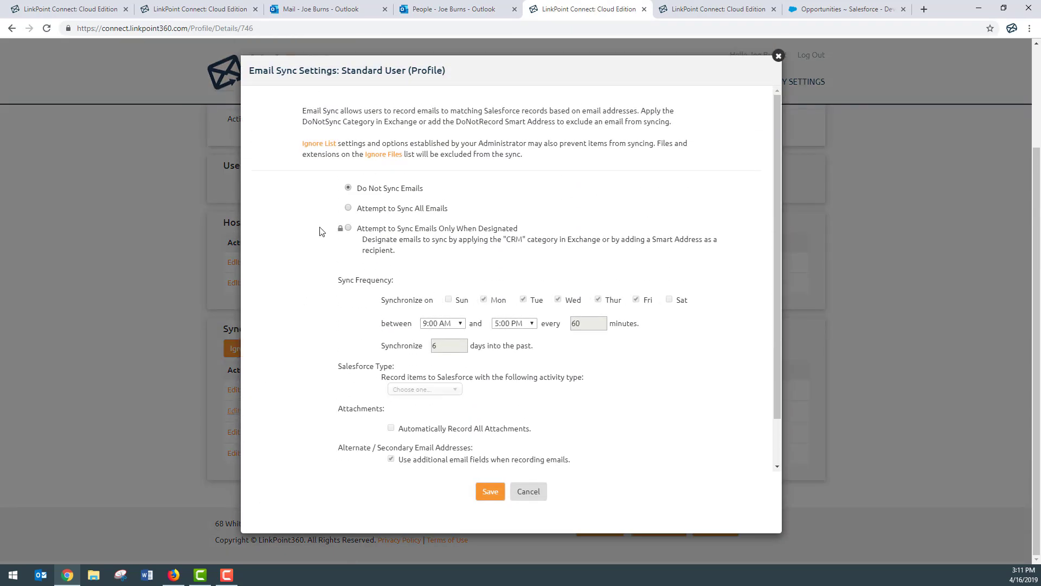
{"action": "left_click", "coordinate": [348, 208]}
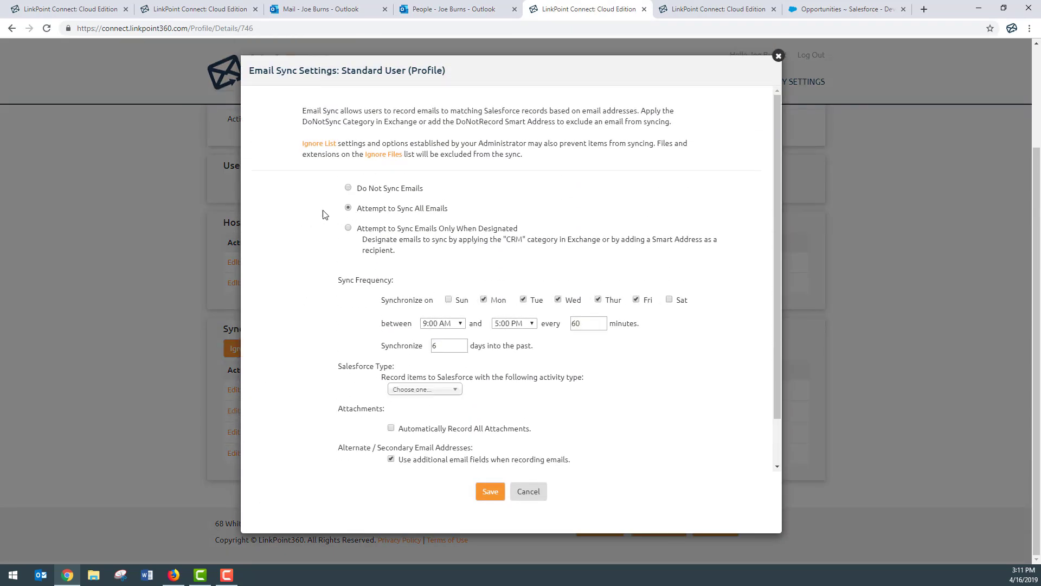
{"action": "left_click", "coordinate": [340, 209]}
{"action": "left_click", "coordinate": [402, 391]}
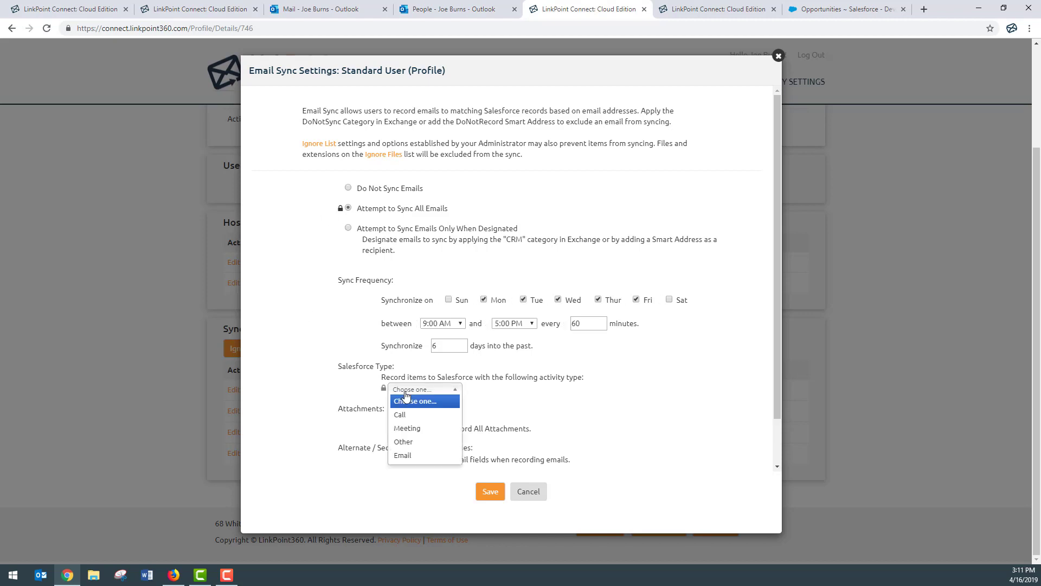
{"action": "left_click", "coordinate": [406, 456]}
{"action": "left_click", "coordinate": [384, 389]}
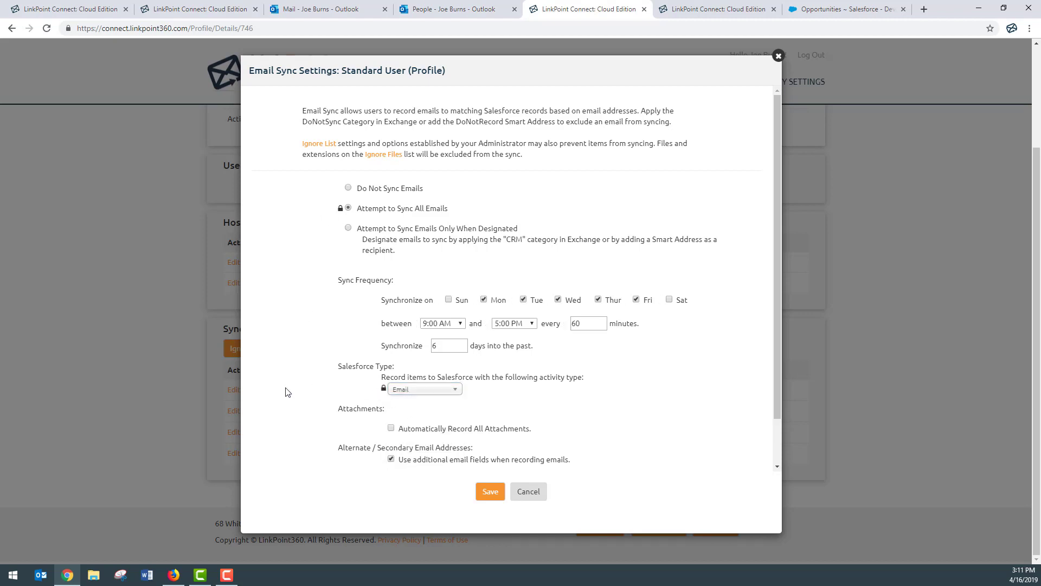
{"action": "scroll", "coordinate": [288, 392], "scroll_direction": "down", "scroll_amount": 2}
{"action": "scroll", "coordinate": [287, 392], "scroll_direction": "up", "scroll_amount": 2}
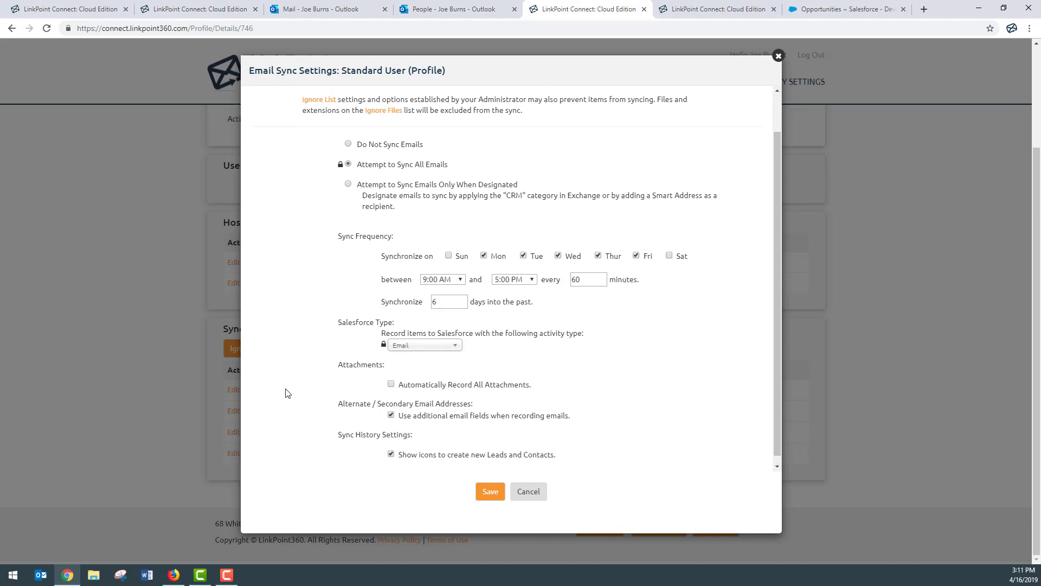
{"action": "left_click", "coordinate": [392, 428]}
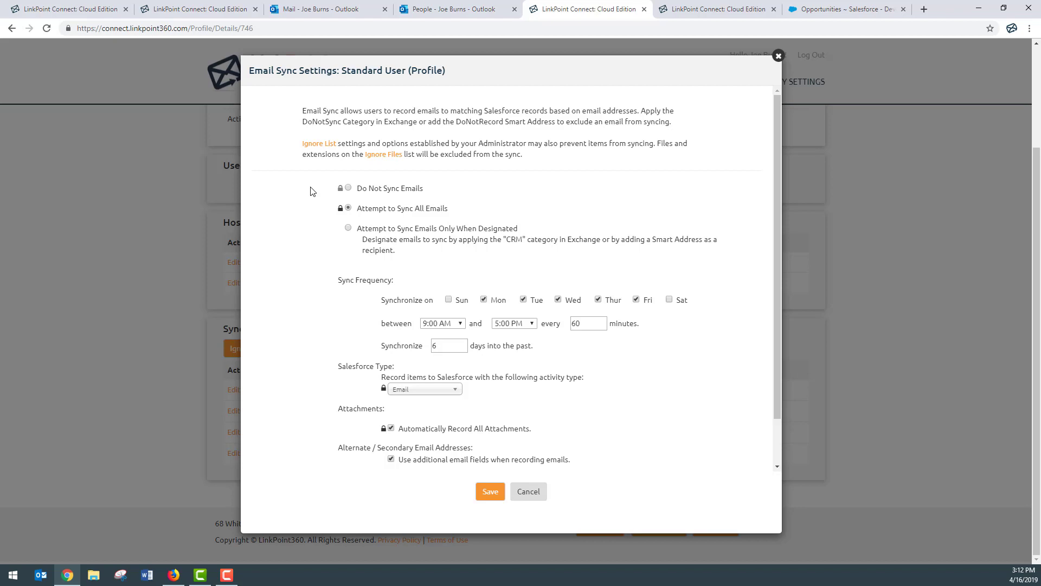
{"action": "left_click", "coordinate": [542, 494]}
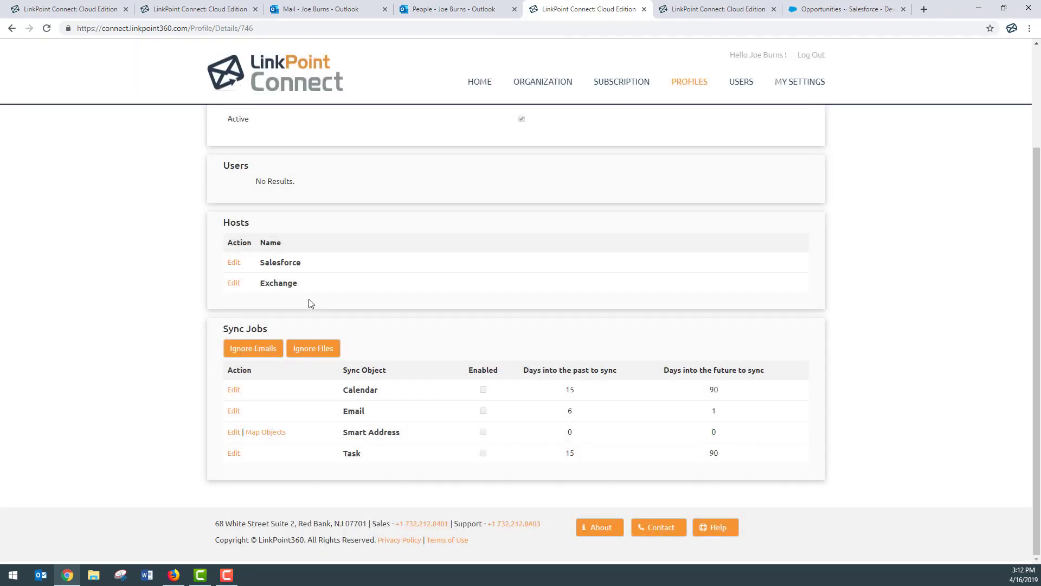
{"action": "left_click", "coordinate": [257, 360]}
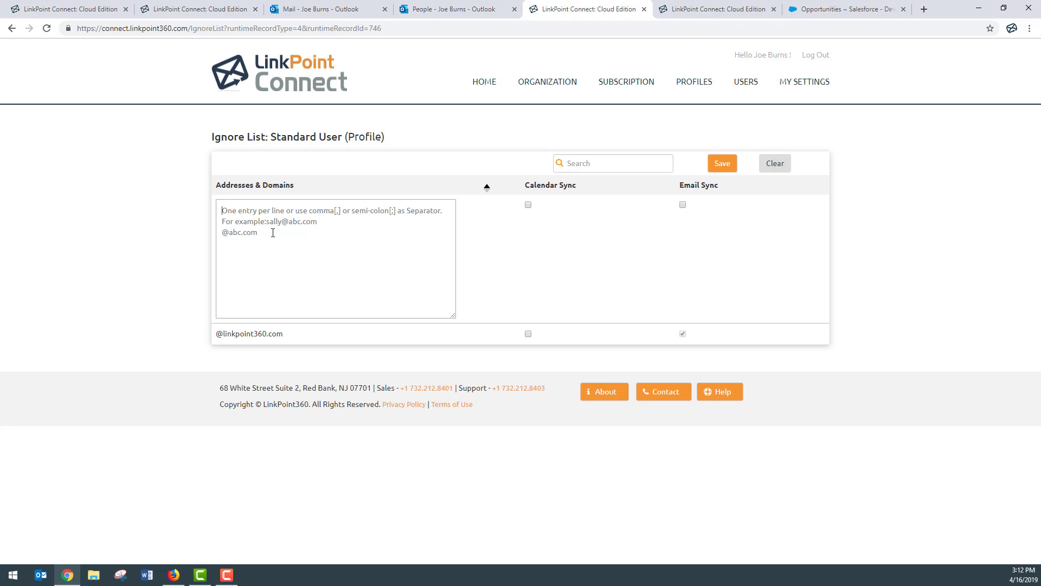
{"action": "type", "text": "@lp360."}
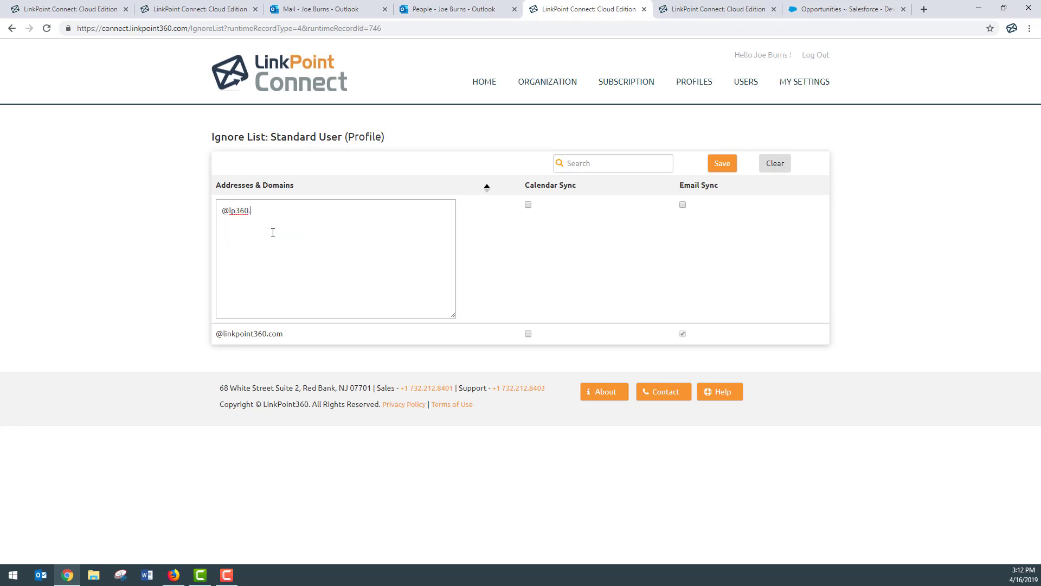
{"action": "type", "text": "com"}
{"action": "left_click", "coordinate": [683, 204]}
{"action": "left_click", "coordinate": [528, 205]}
{"action": "left_click", "coordinate": [725, 165]}
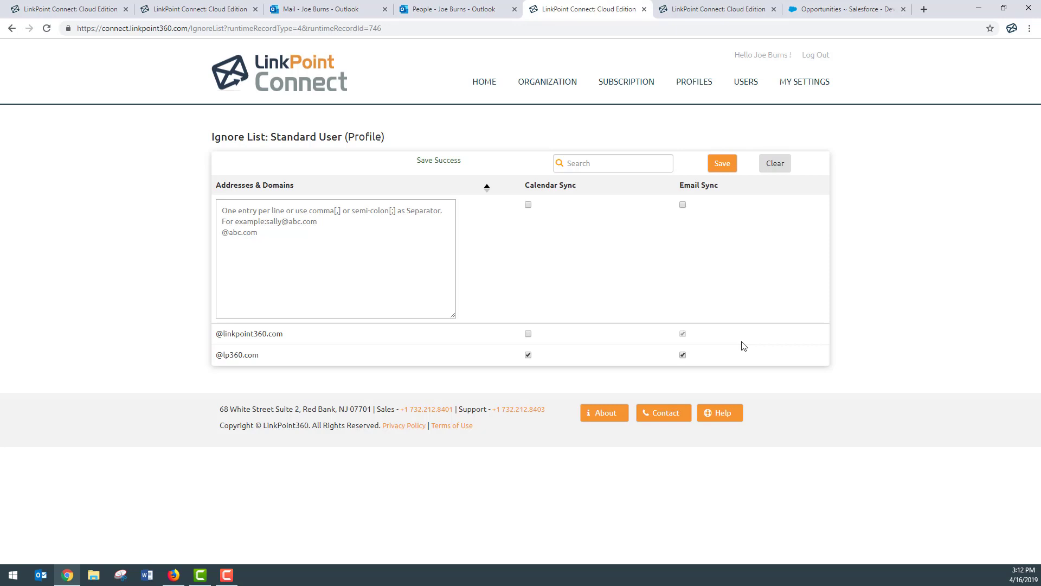
{"action": "left_click", "coordinate": [742, 88]}
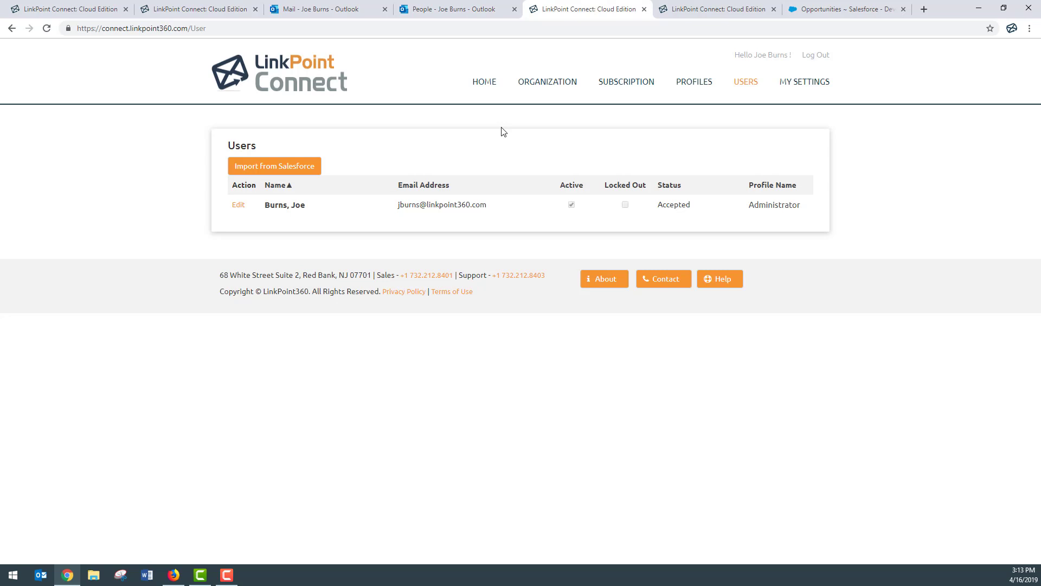
Search the Salesforce import for the user by name and add the match to Selected Users (1 of 4).
{"action": "left_click", "coordinate": [275, 167]}
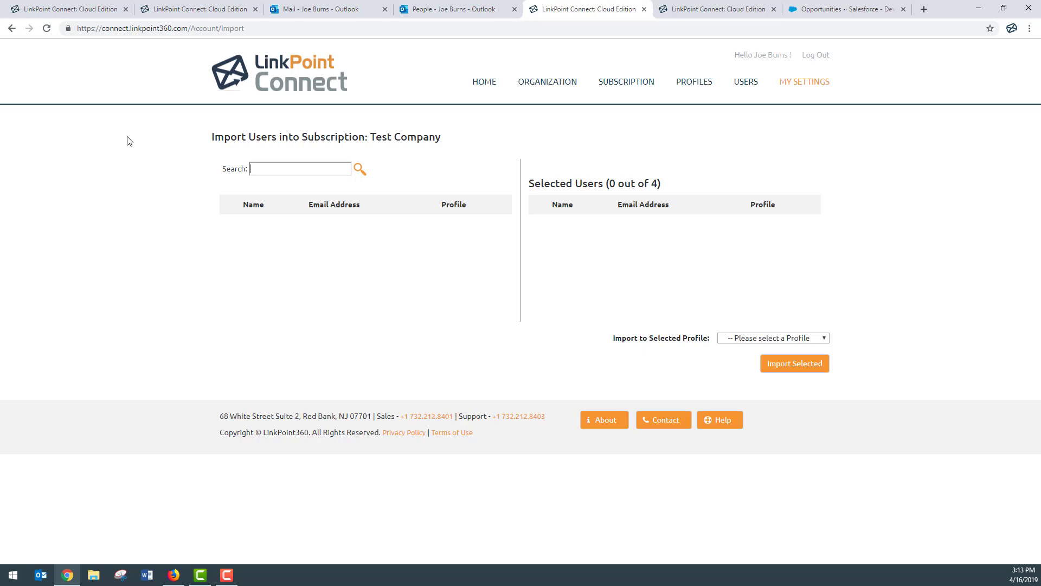
{"action": "type", "text": "sally"}
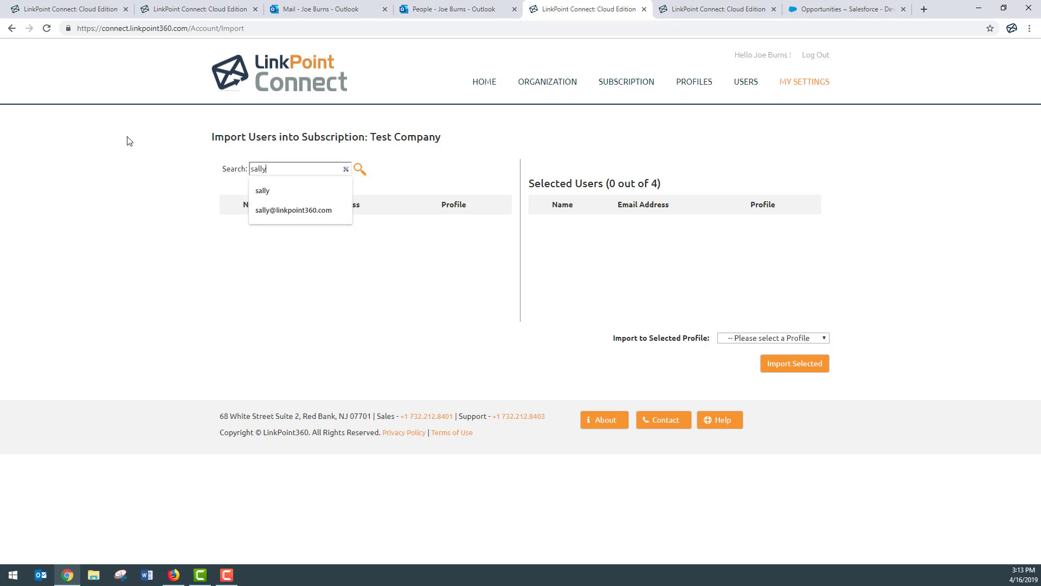
{"action": "key", "text": "Return"}
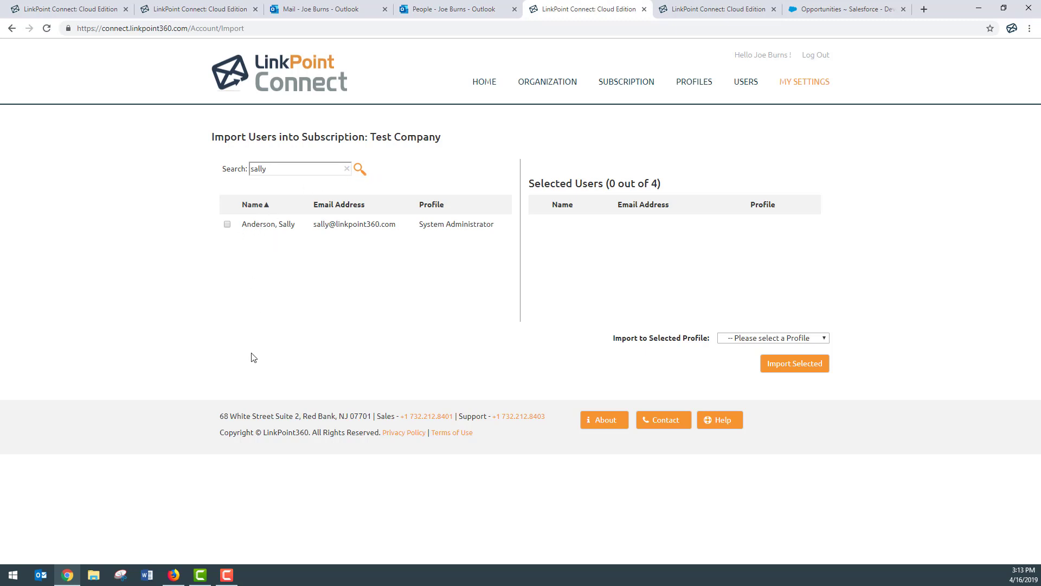
{"action": "left_click", "coordinate": [228, 225]}
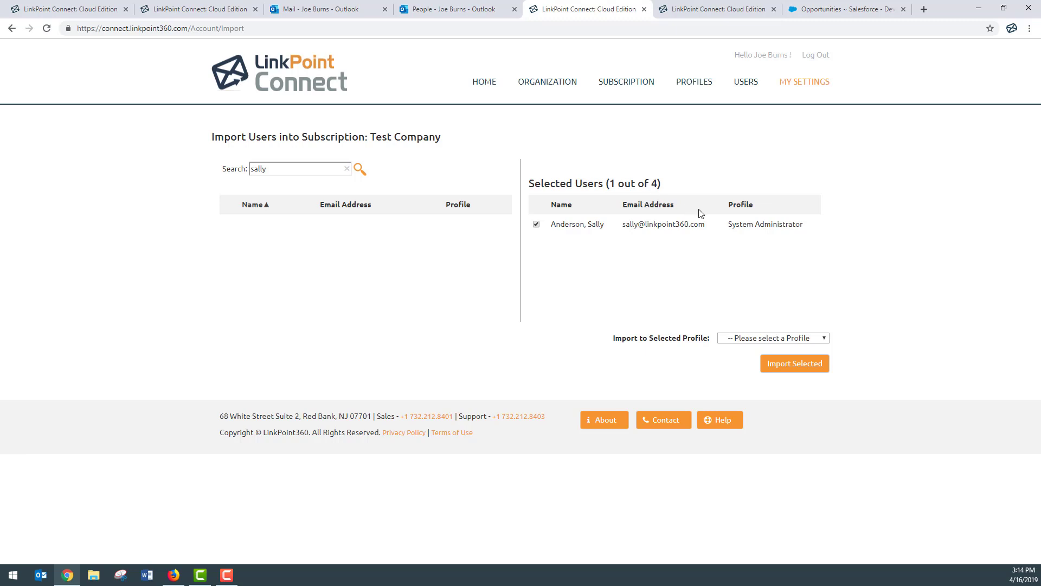
Import the selected user into the Standard User profile and go back to the Home page.
{"action": "left_click", "coordinate": [779, 337]}
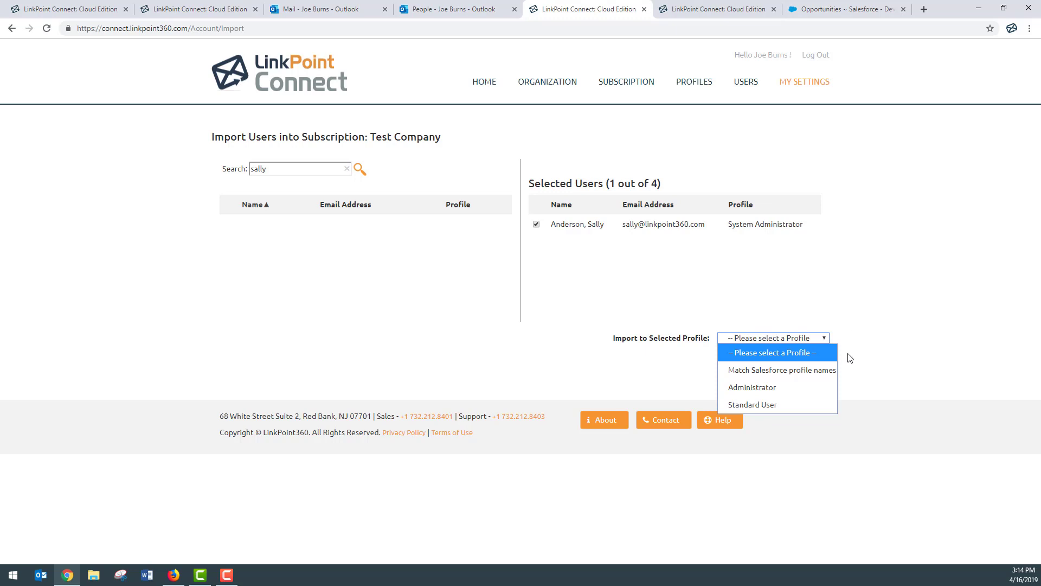
{"action": "left_click", "coordinate": [790, 407]}
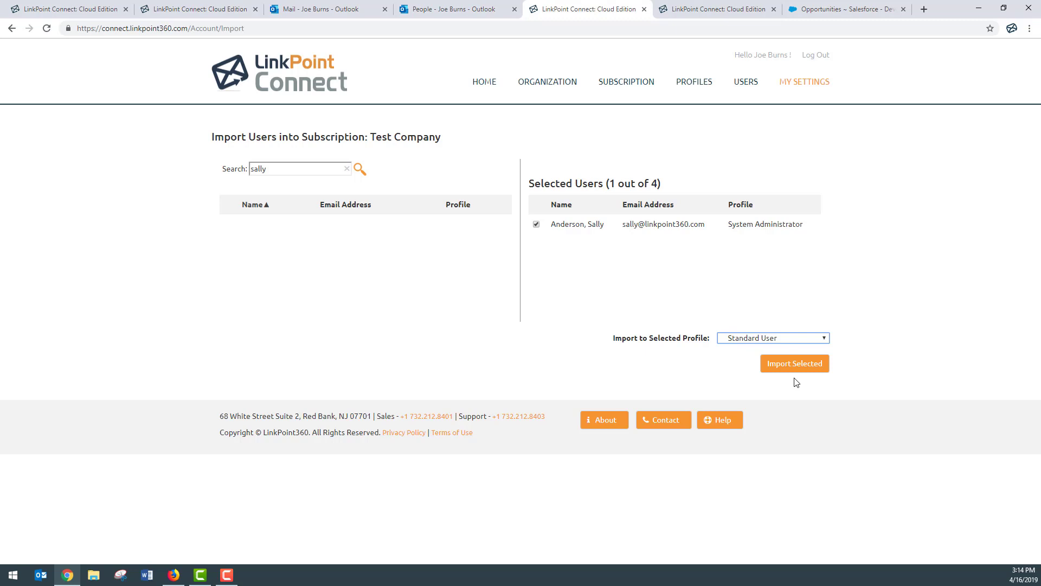
{"action": "left_click", "coordinate": [493, 91]}
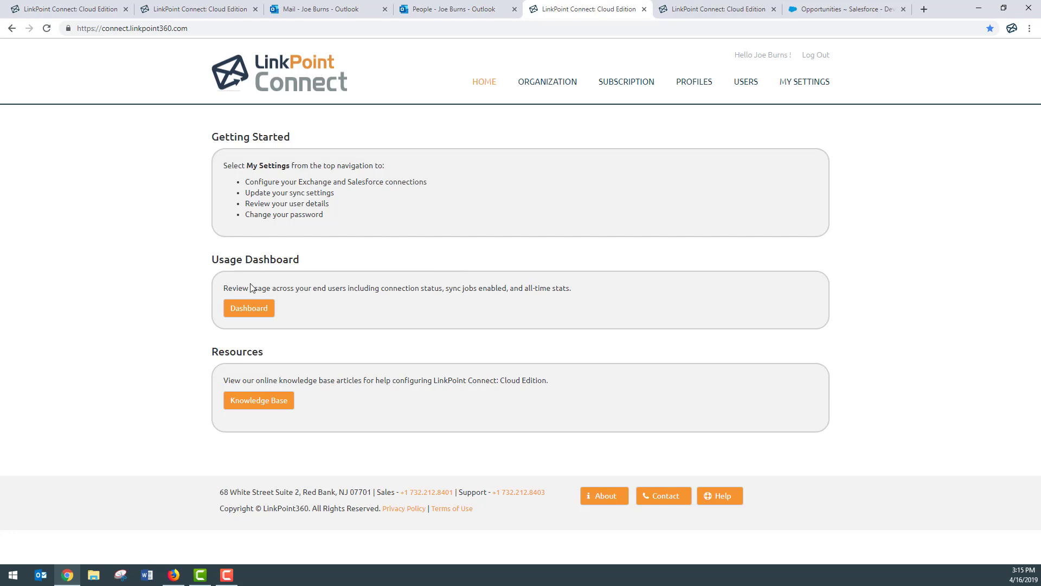
Review the Usage Dashboard: zero items synced today, one Accepted user connected to Salesforce and Exchange.
{"action": "left_click", "coordinate": [250, 309]}
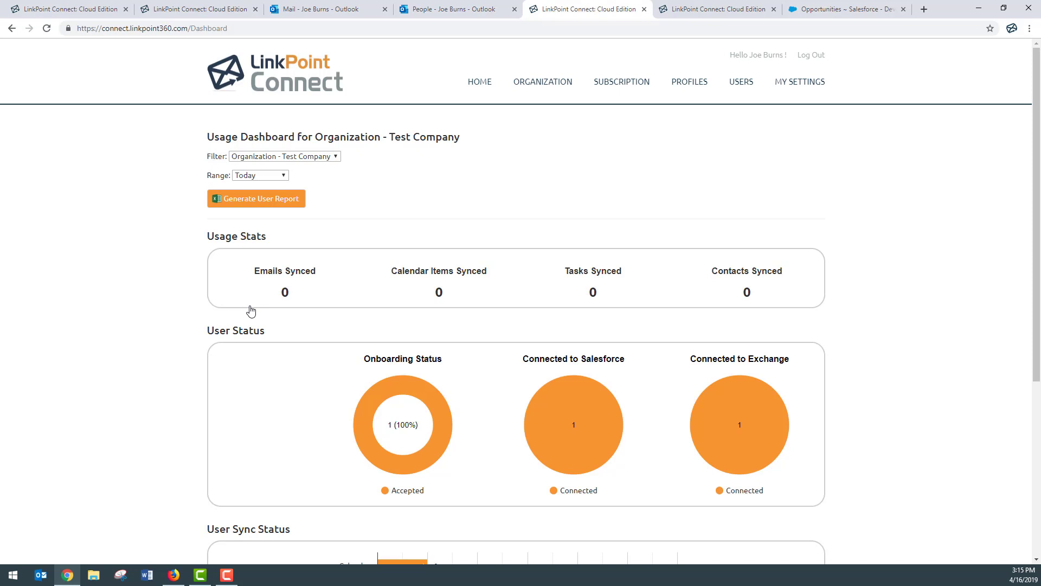
{"action": "scroll", "coordinate": [167, 308], "scroll_direction": "down", "scroll_amount": 2}
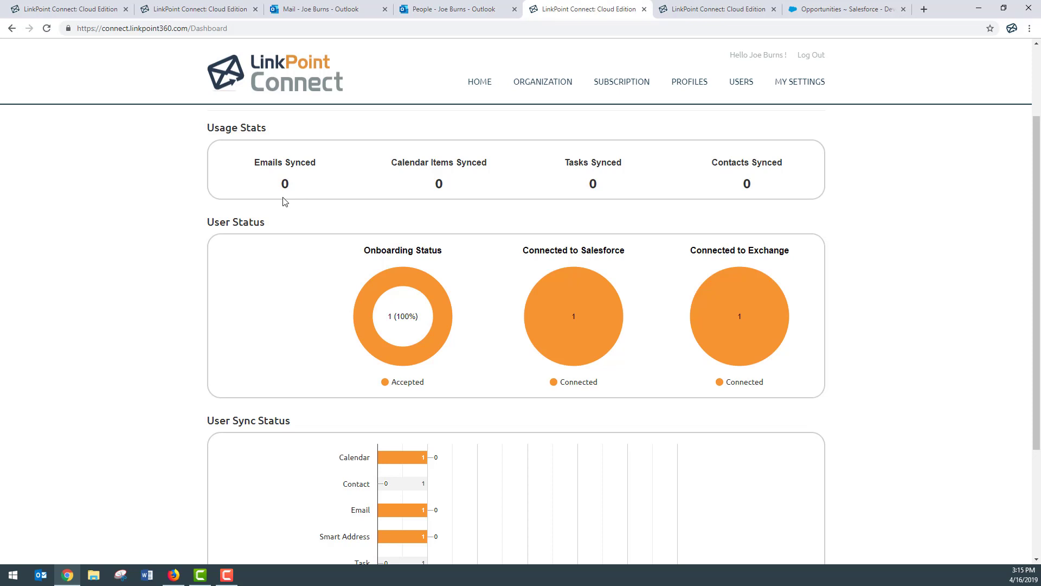
{"action": "scroll", "coordinate": [284, 200], "scroll_direction": "down", "scroll_amount": 1}
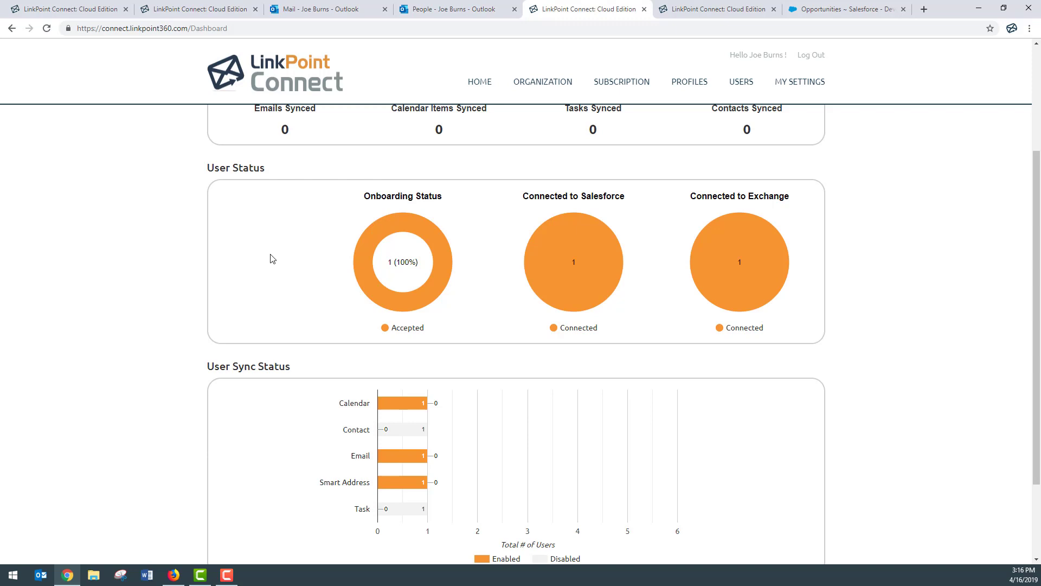
{"action": "scroll", "coordinate": [270, 259], "scroll_direction": "up", "scroll_amount": 3}
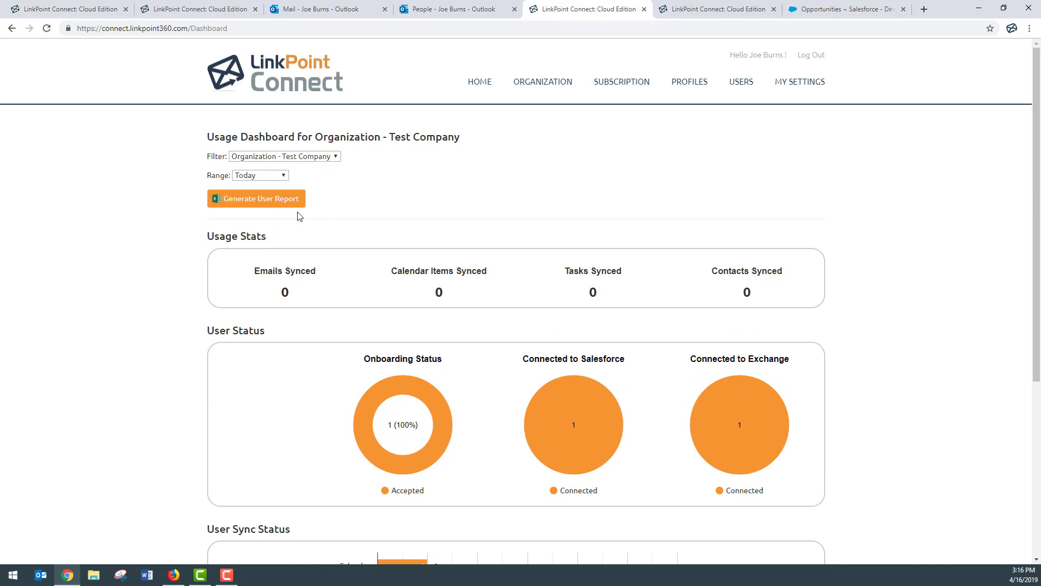
{"action": "left_click", "coordinate": [336, 159]}
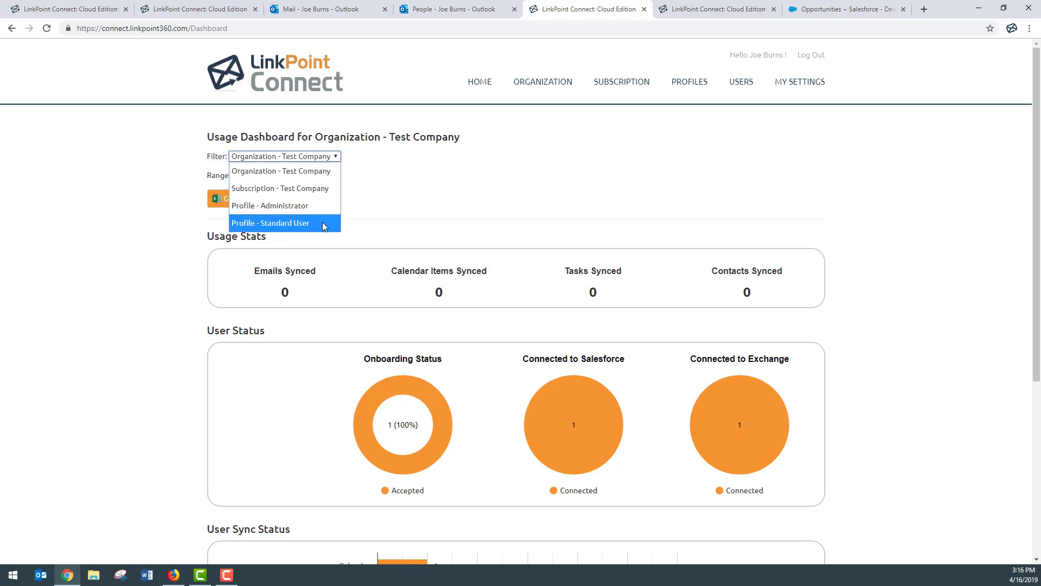
{"action": "left_click", "coordinate": [386, 182]}
{"action": "left_click", "coordinate": [278, 175]}
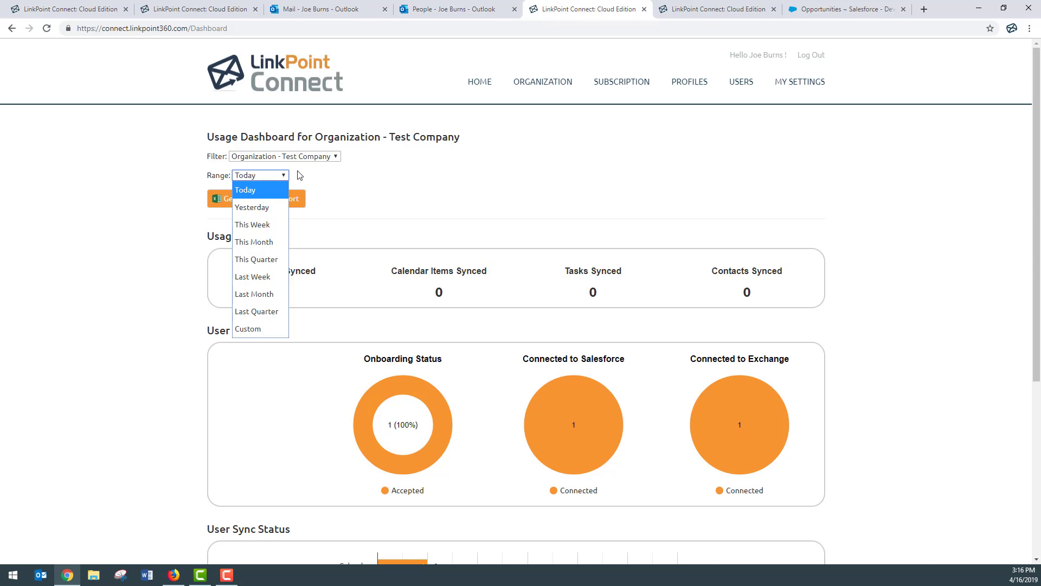
{"action": "left_click", "coordinate": [362, 171]}
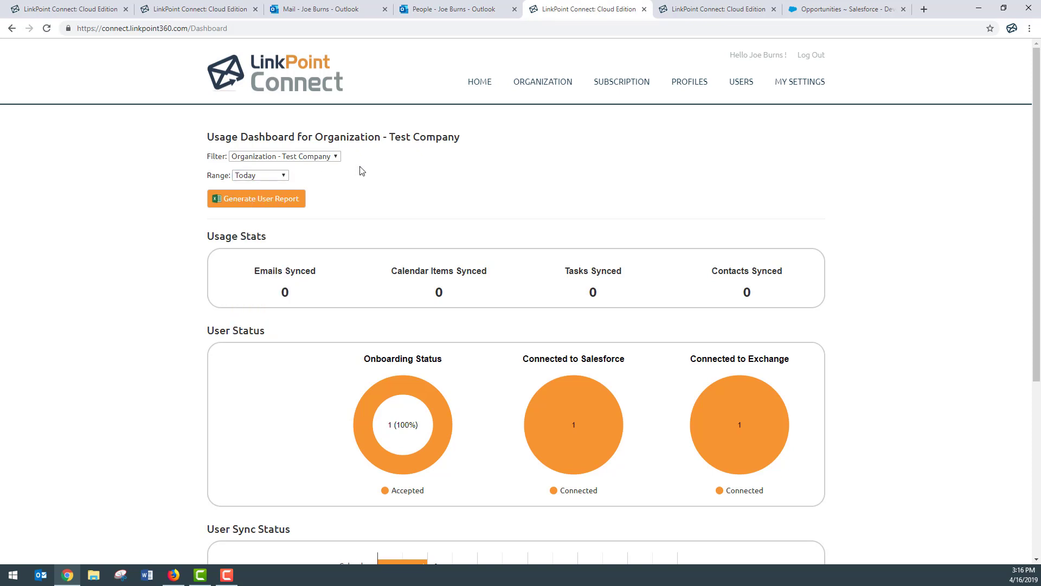